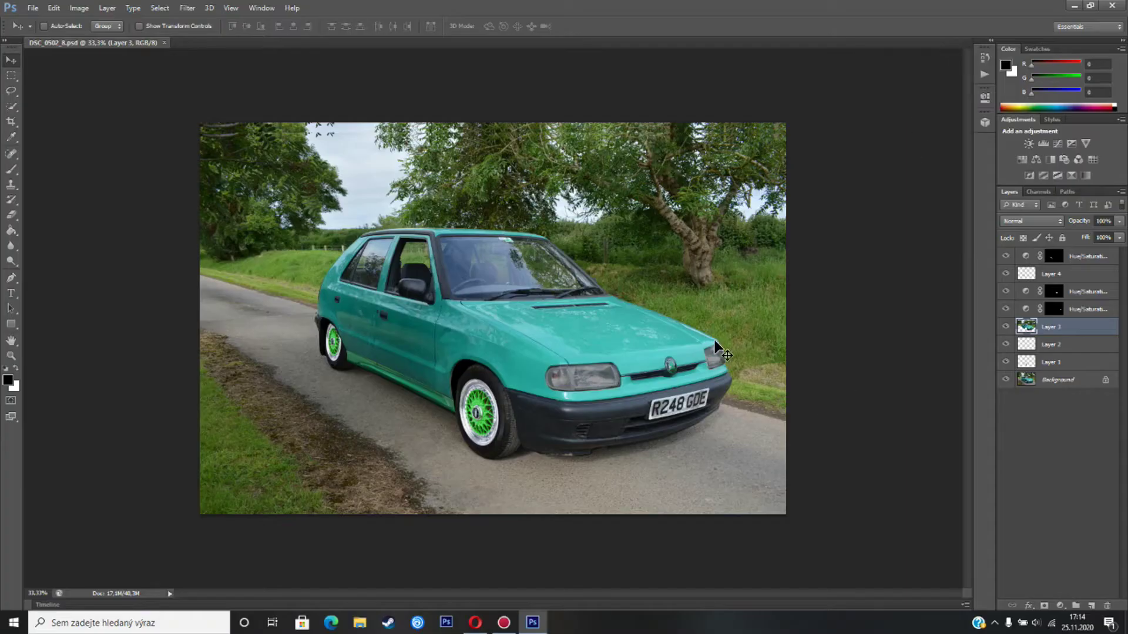
- Switch to the Opera browser, search YouTube for "peter pan" and play the video "Kali a Peter Pann - Bol raz jeden král"
key("z")
left_click(535, 329)
left_click(483, 628)
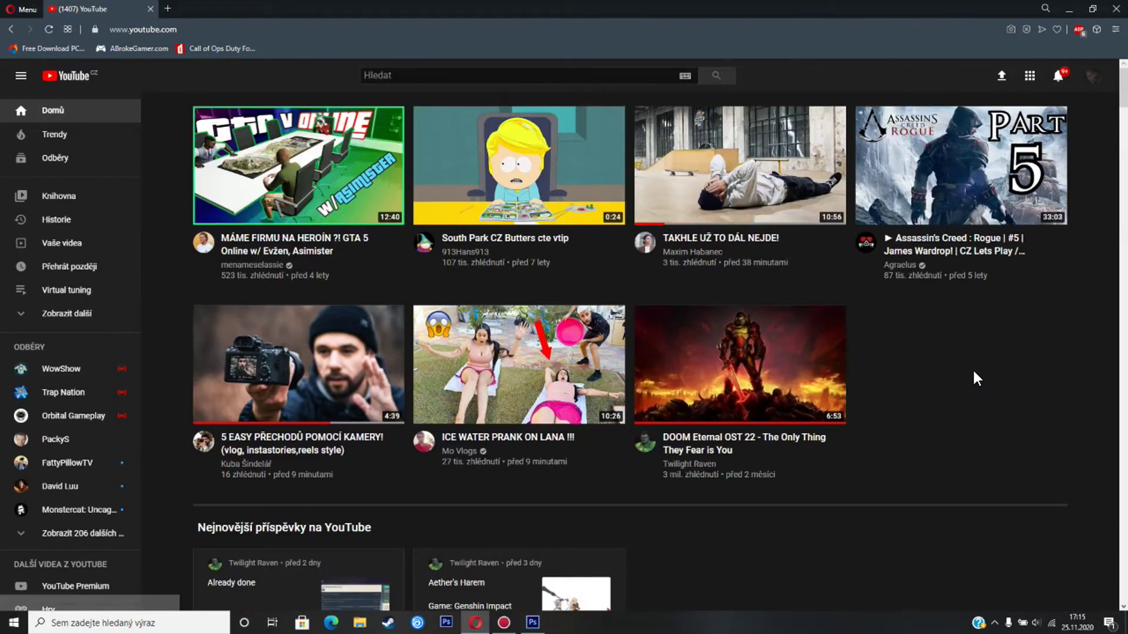
scroll(975, 378, "down", 6)
scroll(977, 360, "down", 8)
left_click(411, 75)
type("peter pan")
key("Return")
scroll(390, 118, "down", 4)
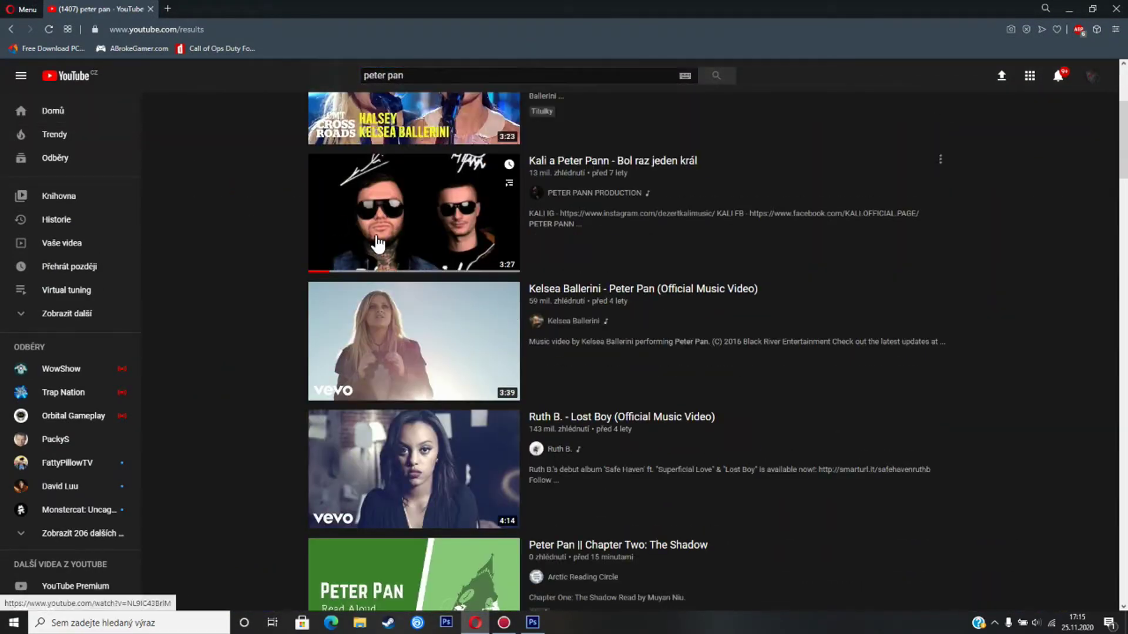
left_click(376, 239)
- Search Google for "car tuning green" in a new tab and show the image results
left_click(167, 8)
type("car tuning green")
key("Return")
left_click(182, 120)
scroll(728, 357, "down", 18)
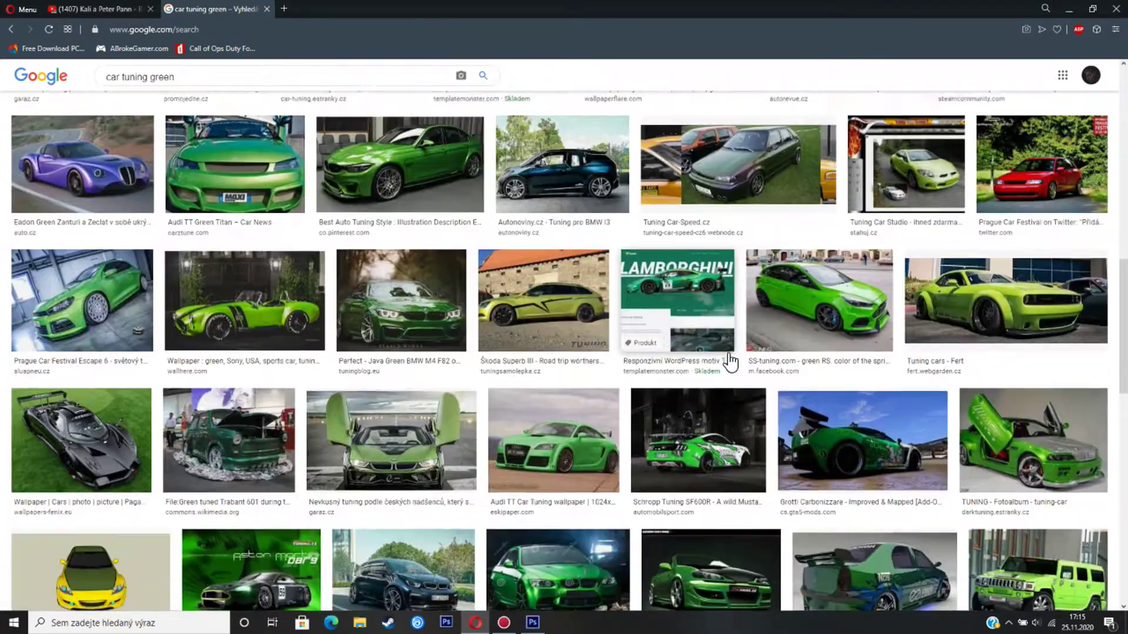
- Look through the green tuned car images and related BMW M2 pictures for a suitable front bumper
scroll(728, 355, "down", 4)
scroll(726, 359, "up", 2)
left_click(401, 146)
scroll(830, 485, "down", 3)
left_click(829, 485)
scroll(667, 398, "down", 5)
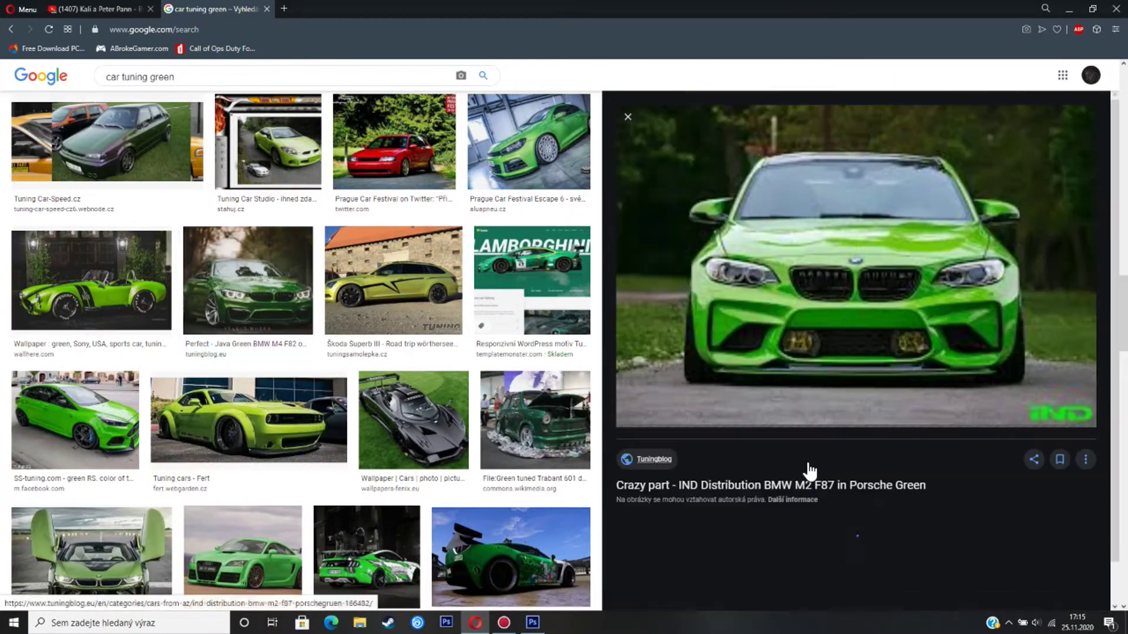
left_click(666, 398)
scroll(791, 449, "down", 6)
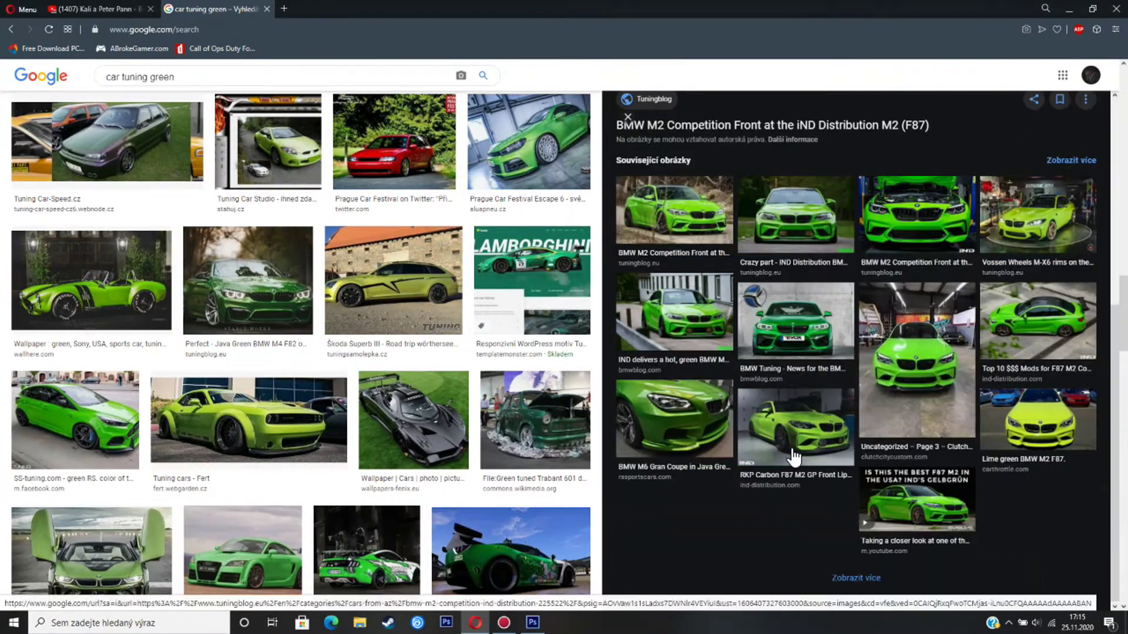
left_click(673, 323)
scroll(828, 494, "down", 2)
left_click(1037, 517)
- Copy the previewed green F87 M2 image and switch to Photoshop
right_click(827, 300)
left_click(851, 435)
left_click(532, 623)
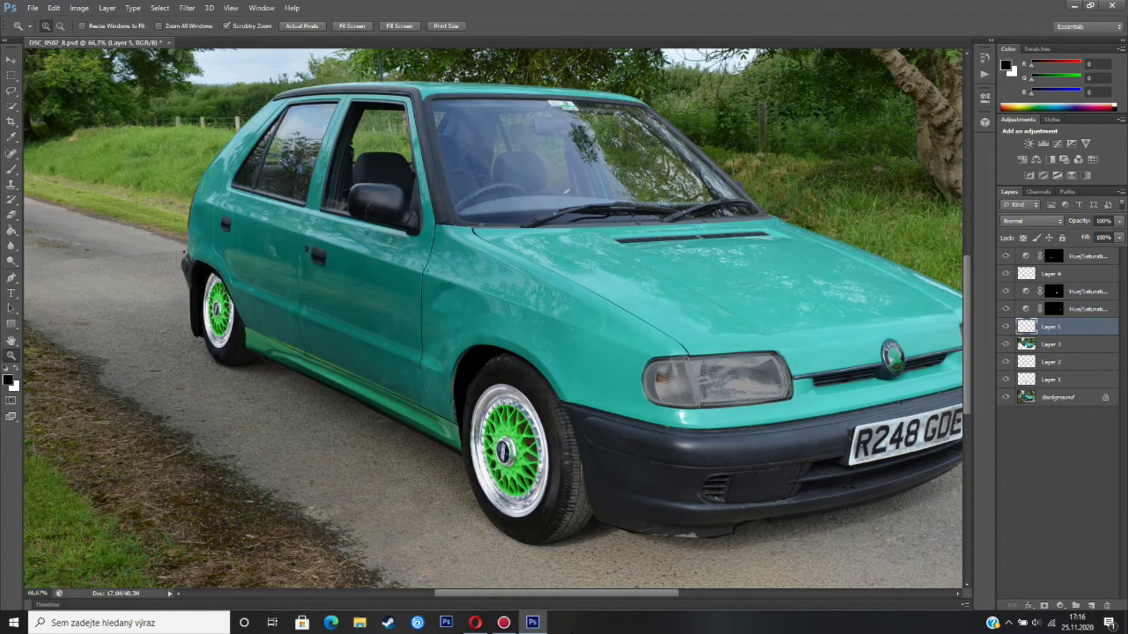
- Close the F87 M2 image preview in the browser and relaunch Photoshop
scroll(279, 330, "down", 3)
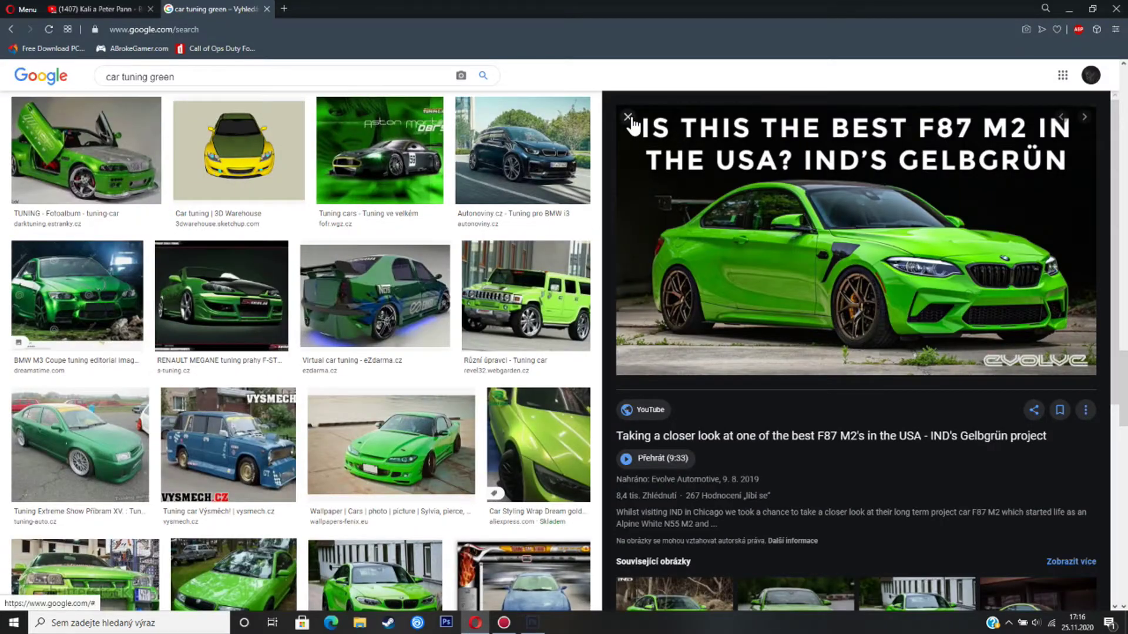
left_click(628, 116)
scroll(555, 399, "up", 2)
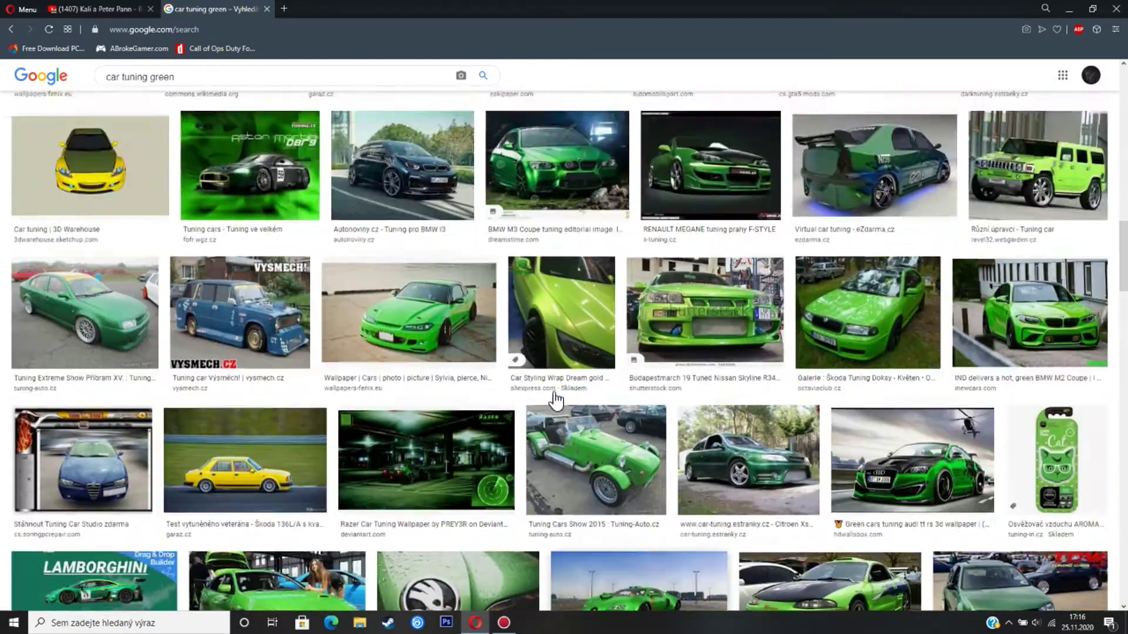
key("super+d")
left_click(528, 621)
left_click(503, 394)
- Return to the browser and look through the "car tuning green" images for a bumper source
left_click(475, 623)
scroll(535, 470, "down", 4)
scroll(534, 470, "up", 6)
scroll(828, 495, "up", 10)
left_click(576, 423)
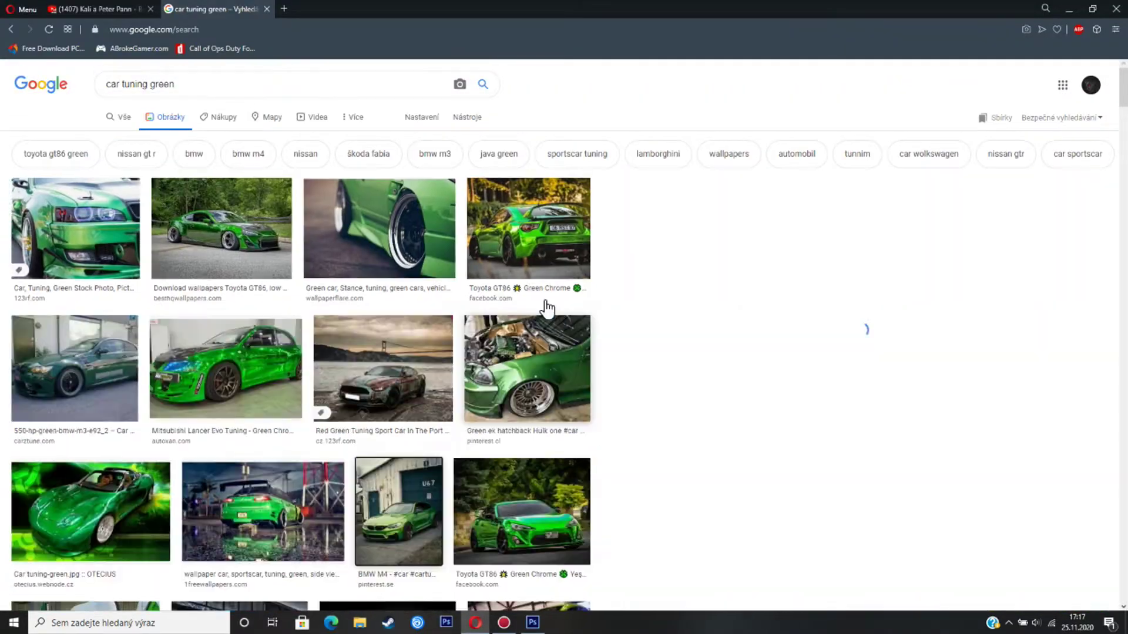
left_click(623, 129)
scroll(298, 468, "down", 5)
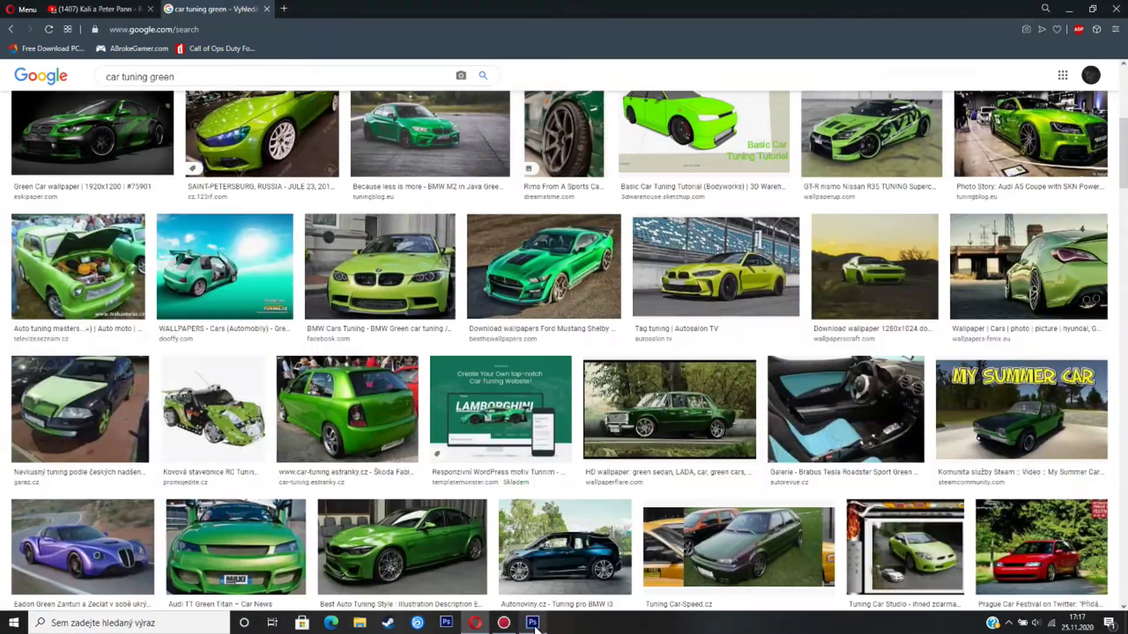
- Switch to Photoshop and open DSC_0502_8.psd with the car's front end in view
left_click(535, 626)
left_click(32, 9)
left_click(44, 30)
double_click(538, 284)
left_click(10, 355)
left_click(577, 389)
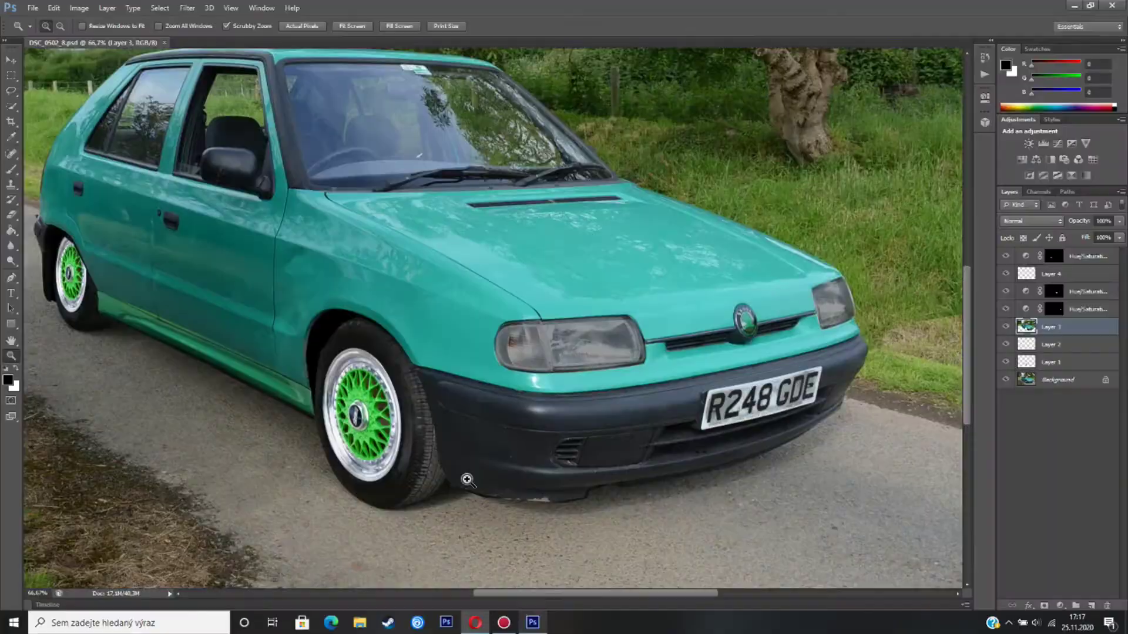
left_click(466, 474, "alt")
- Go back to the browser's car images and open the related picture "Java Green BMW M2 With HRE FF01 Wheels" from a green BMW result
left_click(476, 624)
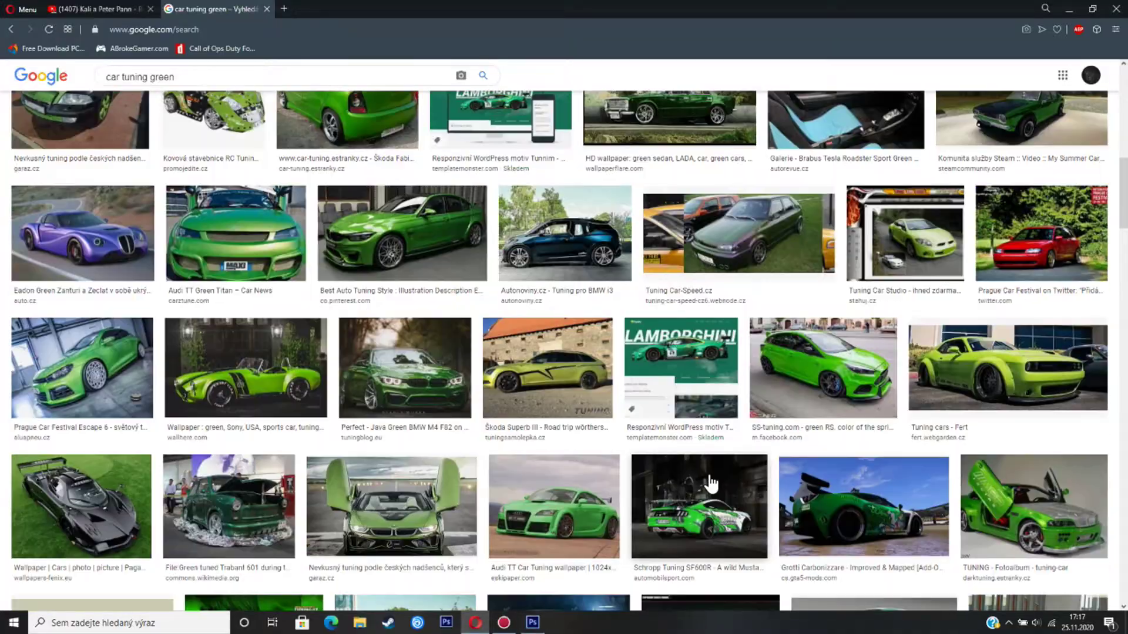
scroll(646, 452, "down", 6)
scroll(628, 429, "down", 15)
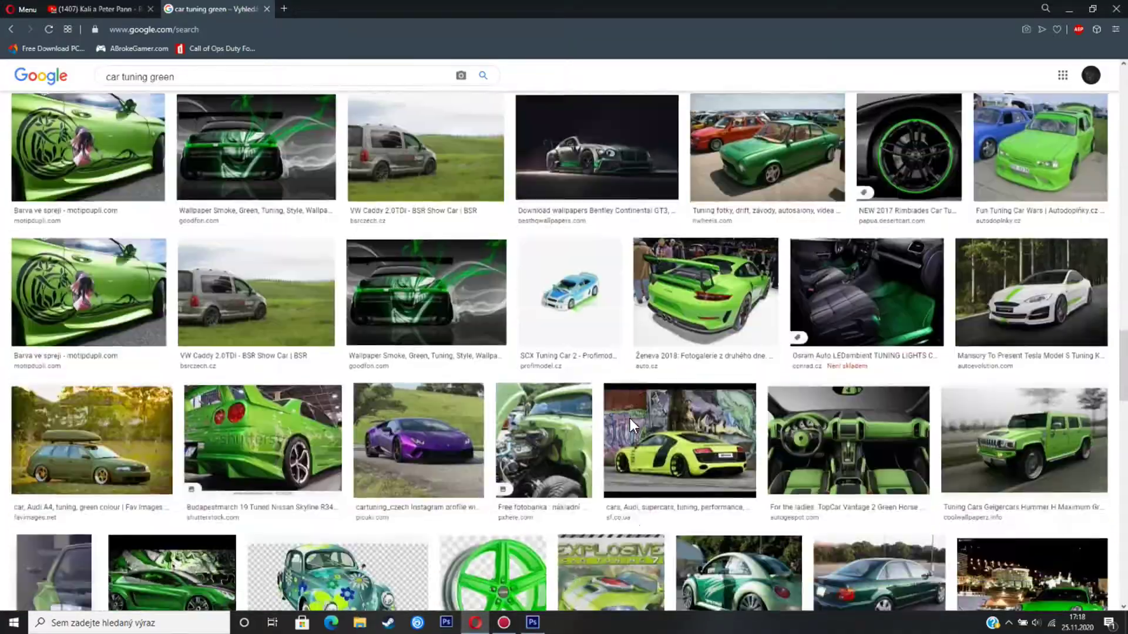
scroll(282, 353, "up", 20)
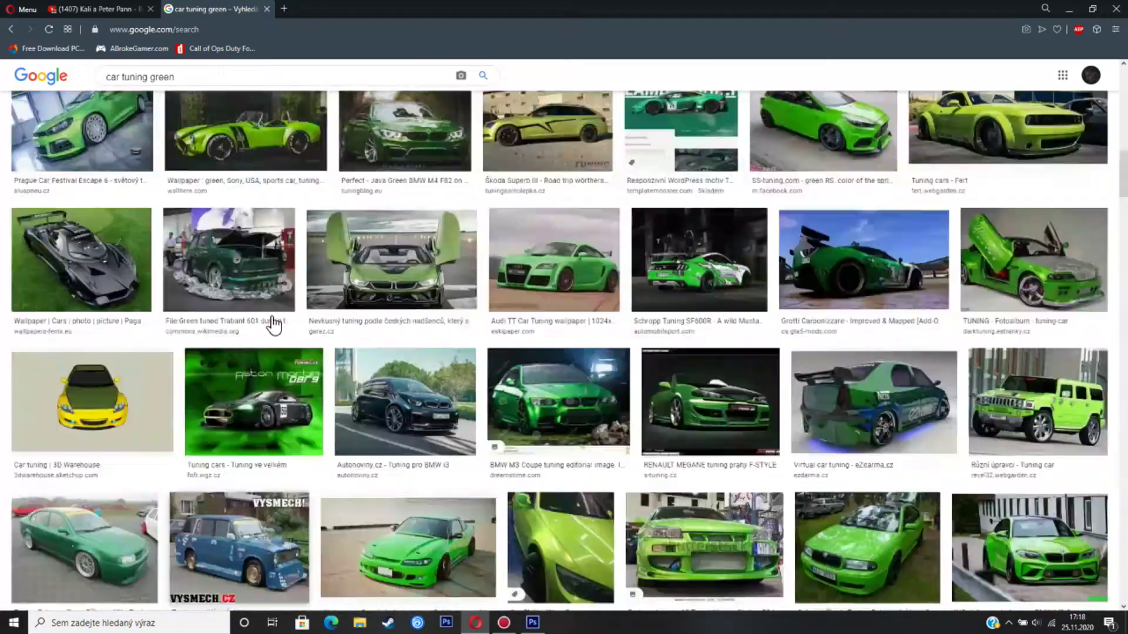
scroll(692, 418, "down", 4)
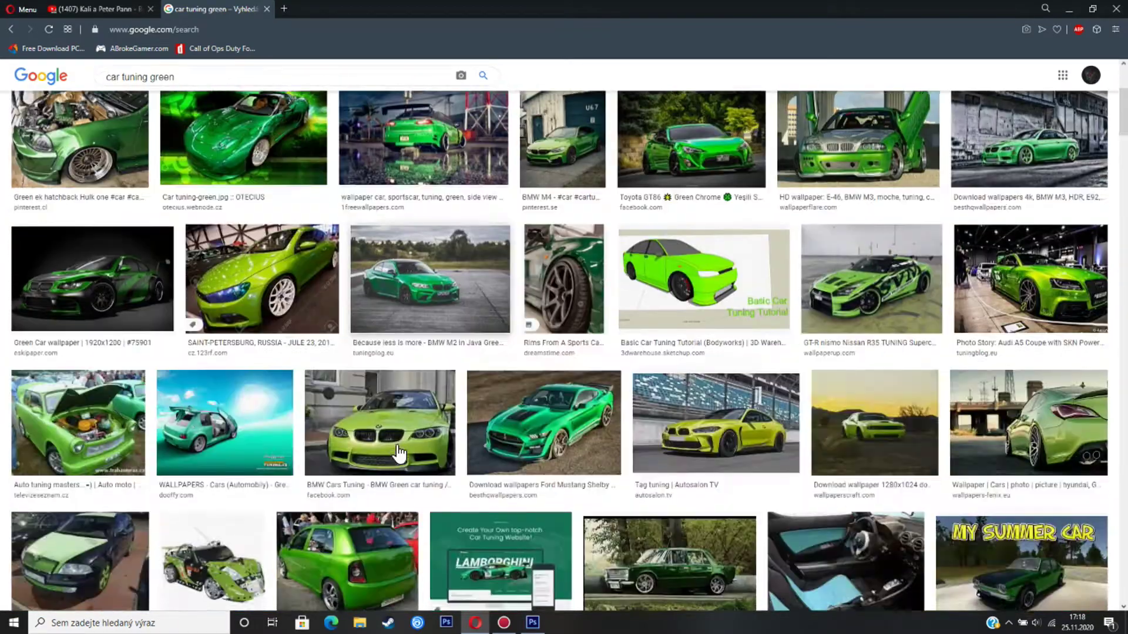
left_click(691, 416)
scroll(691, 416, "down", 4)
scroll(729, 470, "up", 8)
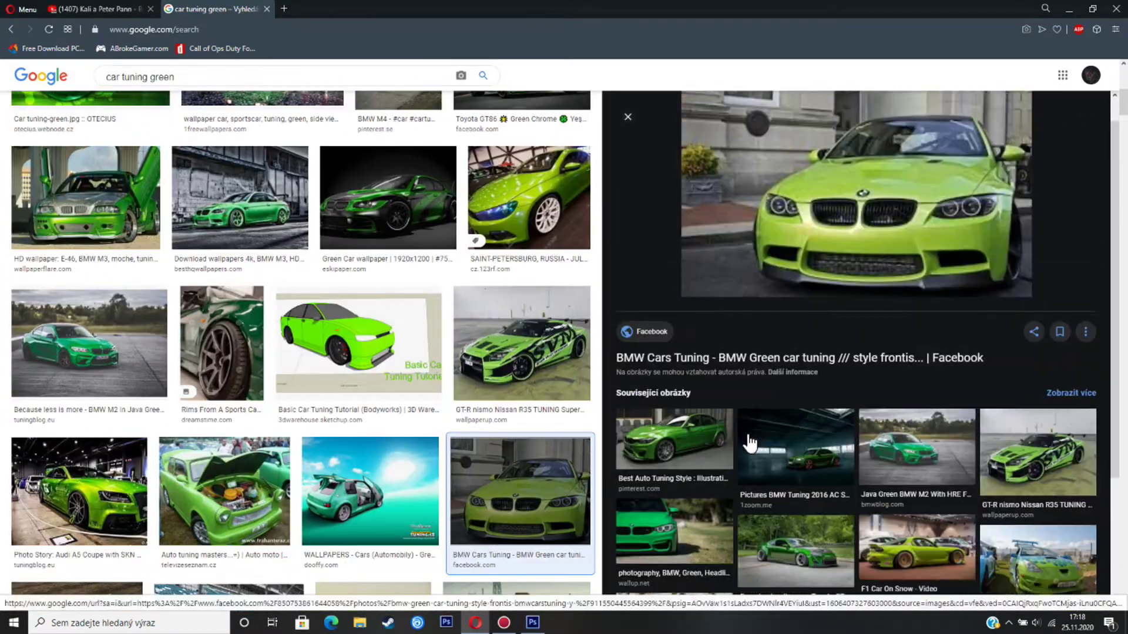
left_click(887, 477)
- Copy the Java Green BMW M2 image and paste it into DSC_0502_8.psd in Photoshop
right_click(706, 289)
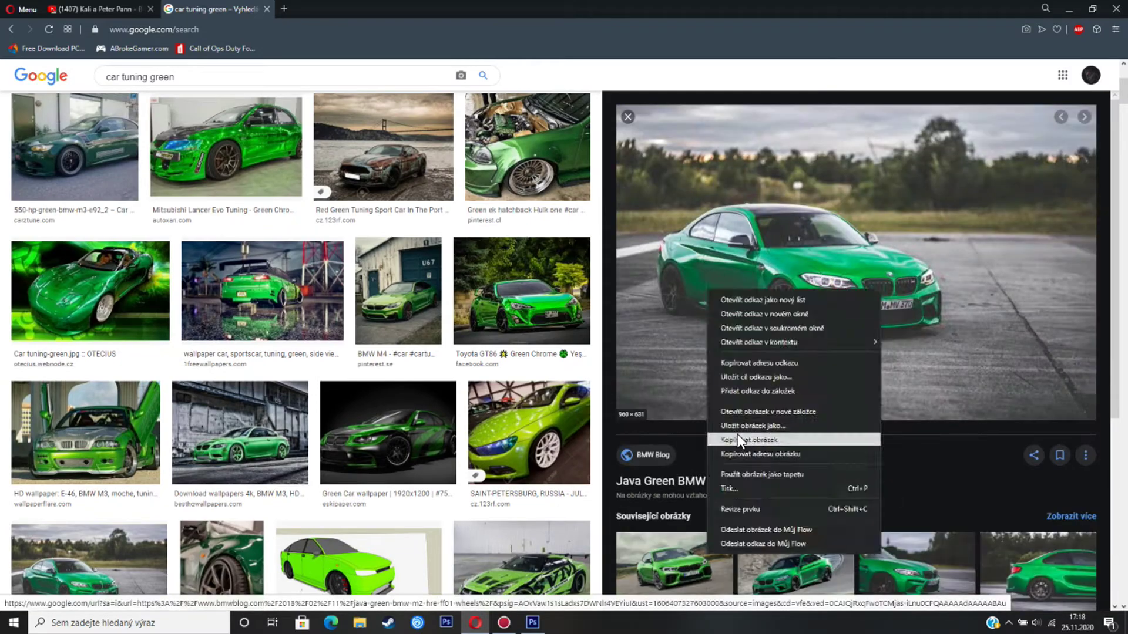
left_click(738, 437)
left_click(532, 622)
key("ctrl+v")
- Enlarge the pasted BMW image with Free Transform and move its layer to the top of the layer stack
left_click(510, 335)
left_click(492, 307)
key("ctrl+t")
left_click_drag(669, 423, 930, 565)
left_click(11, 61)
left_click(501, 234)
left_click_drag(1057, 326, 1057, 252)
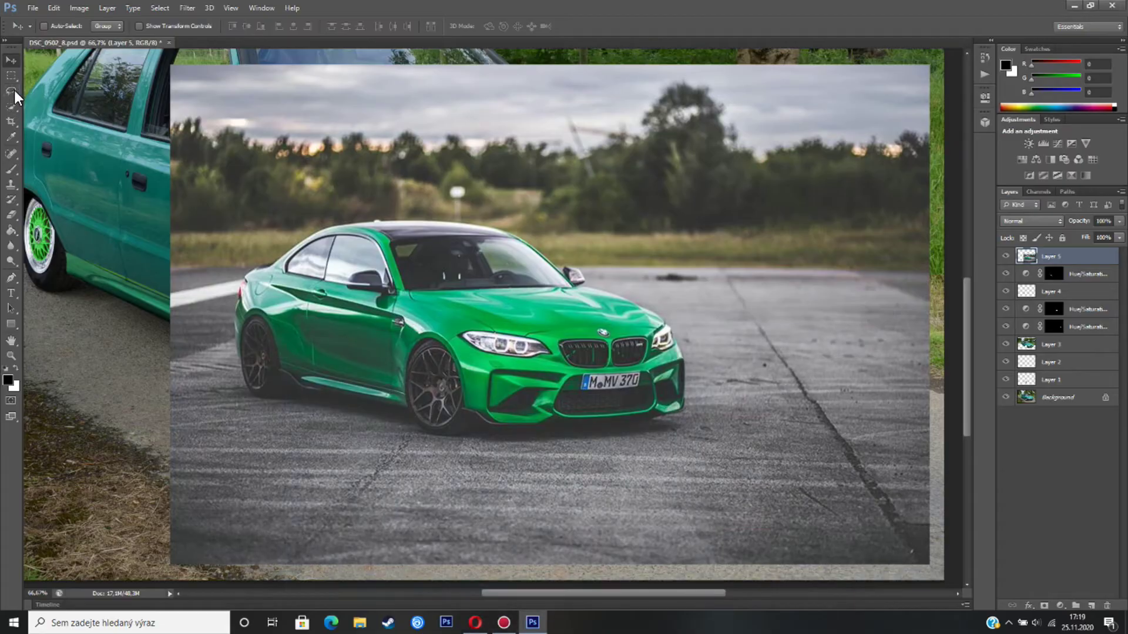
- Outline the BMW's front bumper with the Polygonal Lasso and copy it
right_click(14, 90)
left_click(76, 103)
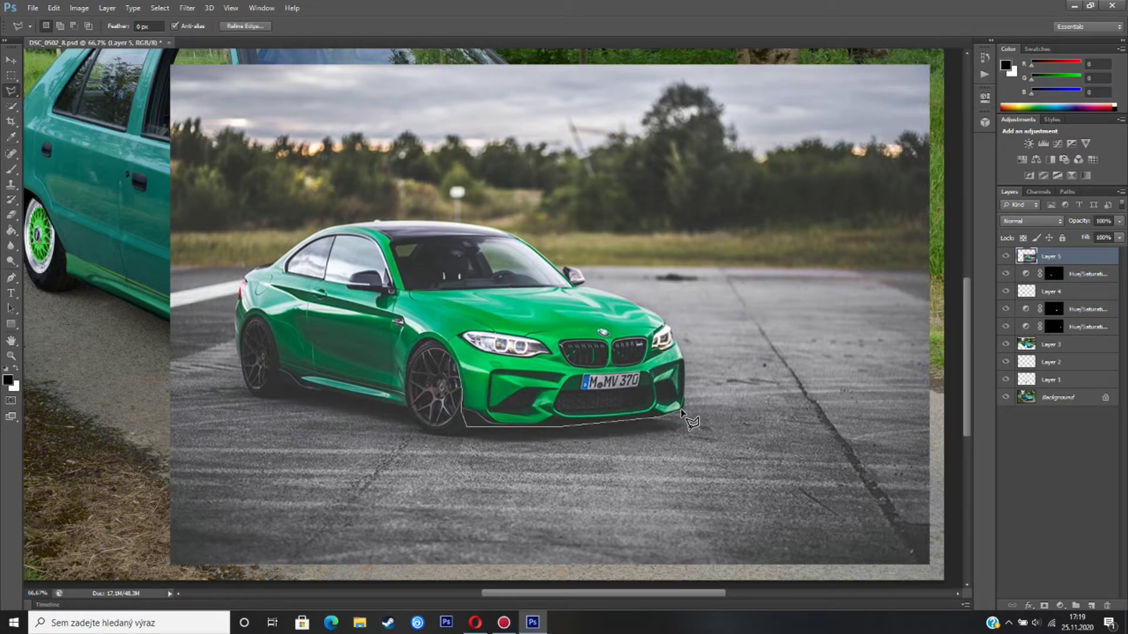
left_click(454, 359)
- Delete the layer holding the full BMW image and clear the selection
right_click(1060, 256)
left_click(916, 218)
key("Return")
right_click(9, 90)
left_click(59, 89)
key("ctrl+d")
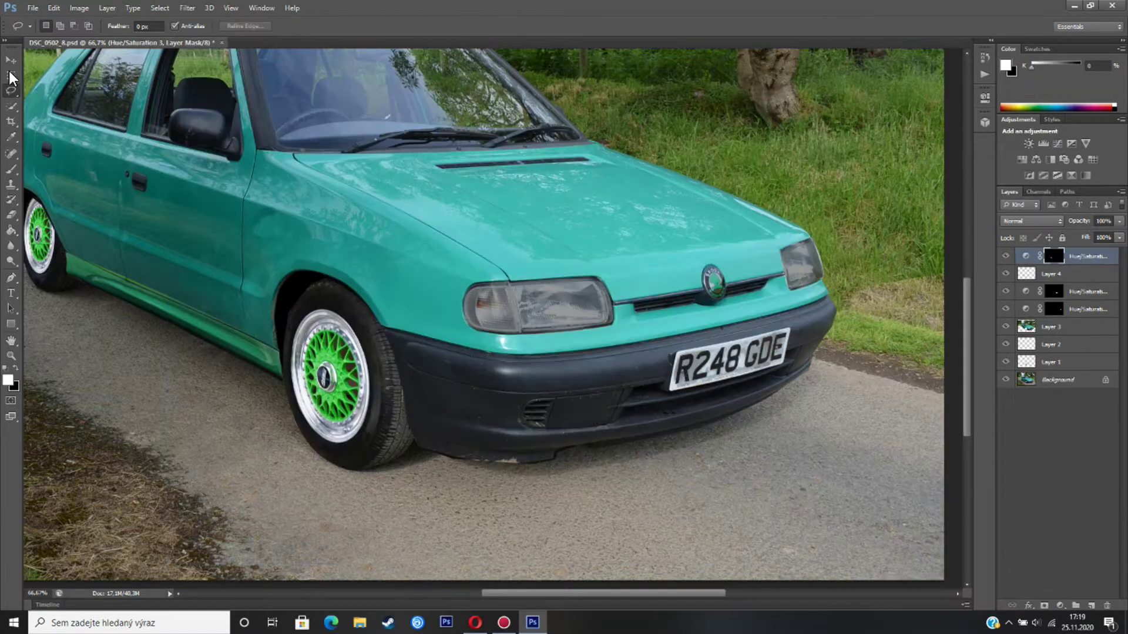
- Paste the copied BMW bumper and move it onto the front of the Škoda
left_click(11, 60)
key("ctrl+v")
left_click_drag(495, 332, 623, 430)
- Scale and rotate the pasted bumper to about 193% width, 186% height and -5.9° so it covers the Škoda's front bumper
key("ctrl+t")
left_click_drag(504, 454, 331, 523)
left_click_drag(739, 444, 751, 373)
left_click_drag(903, 336, 851, 344)
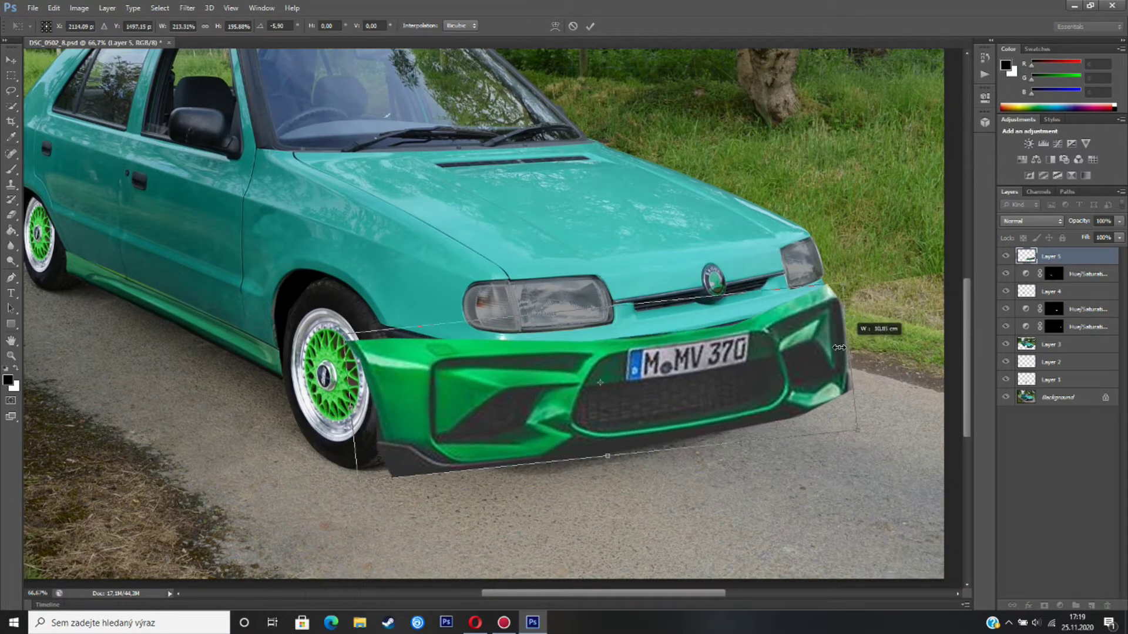
left_click_drag(697, 299, 696, 305)
left_click_drag(347, 392, 394, 393)
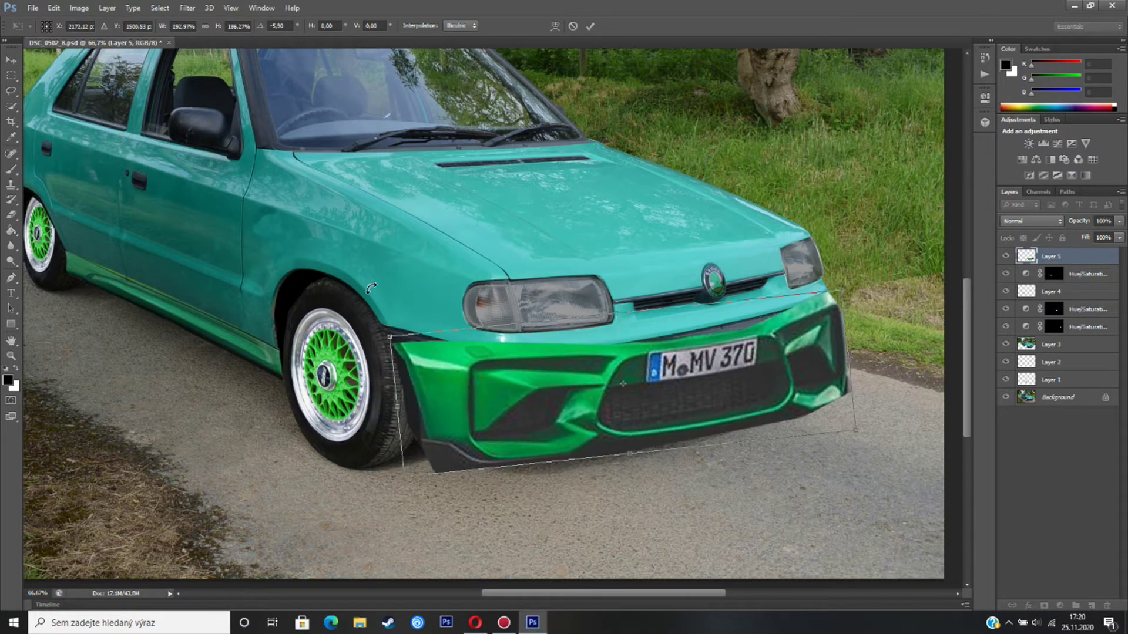
left_click_drag(628, 410, 628, 404)
- Warp the pasted bumper so its wheel-side end and upper edge follow the front wheel arch and the line under the headlight
right_click(617, 379)
left_click(640, 476)
left_click_drag(535, 446, 526, 459)
left_click_drag(403, 372, 381, 433)
left_click_drag(389, 326, 380, 312)
left_click_drag(624, 340, 619, 330)
left_click_drag(527, 344, 507, 364)
left_click_drag(426, 348, 438, 342)
left_click_drag(382, 310, 378, 310)
left_click_drag(401, 467, 407, 456)
- Warp the bumper's far end and lower edge to the Škoda's original bumper contour and apply the transformation
left_click_drag(582, 361, 642, 350)
left_click_drag(755, 318, 769, 312)
left_click_drag(845, 288, 846, 289)
left_click_drag(786, 315, 835, 317)
left_click_drag(846, 379, 819, 349)
left_click_drag(826, 417, 788, 408)
left_click_drag(705, 436, 727, 429)
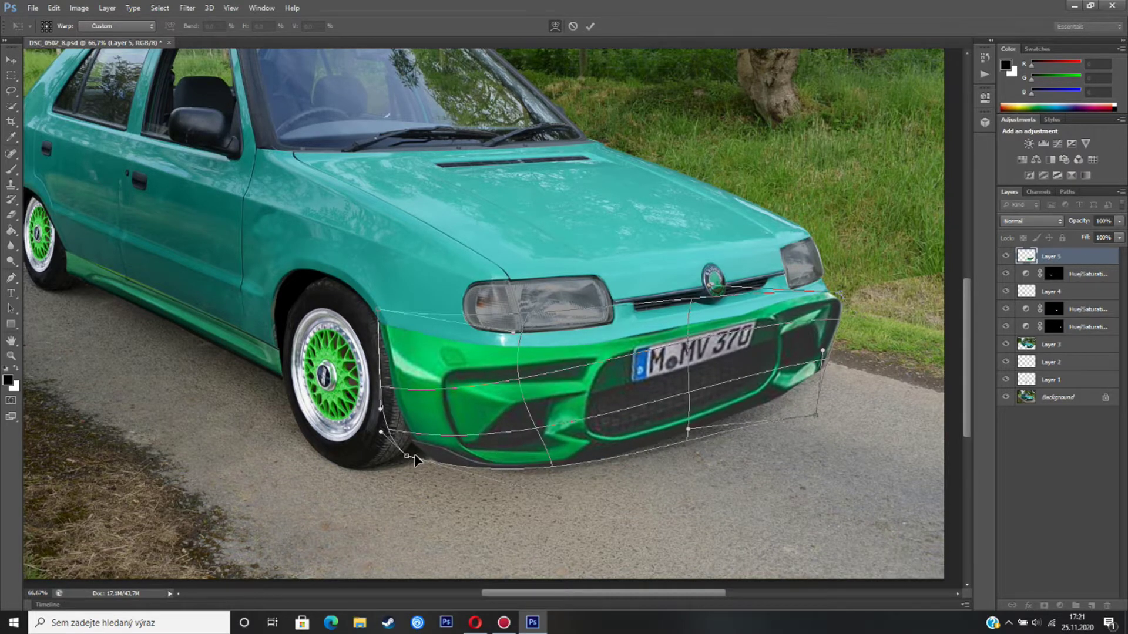
left_click_drag(414, 459, 409, 455)
left_click_drag(584, 458, 568, 460)
left_click_drag(842, 293, 829, 321)
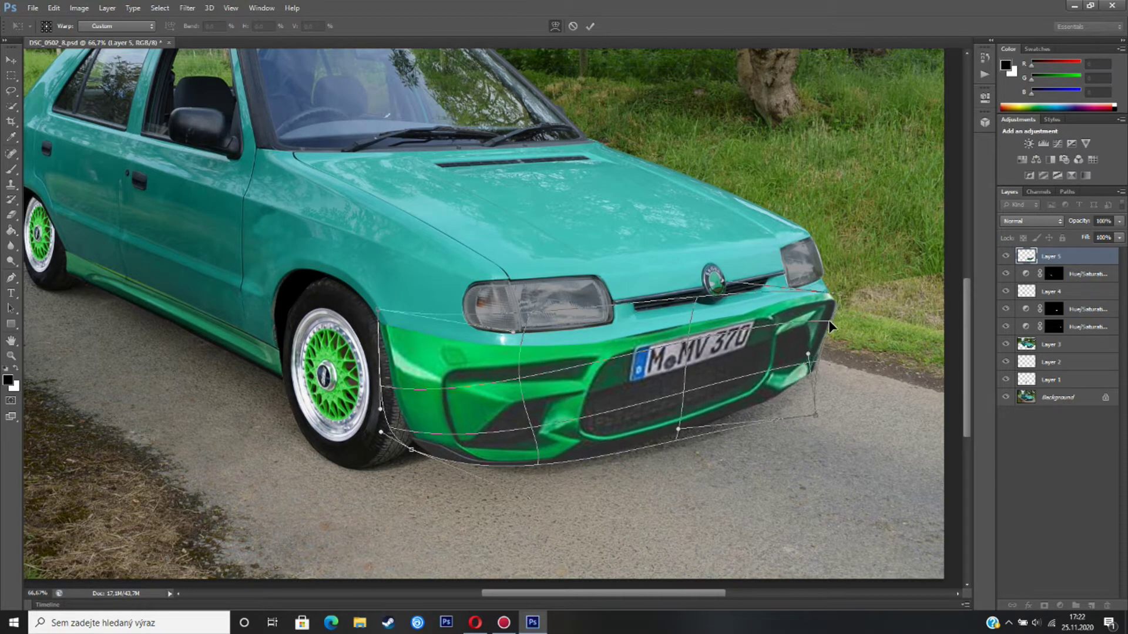
key("Return")
- Examine the fitted bumper in a view of the whole car
left_click(10, 356)
left_click(147, 363)
key("super")
key("super")
left_click(330, 396, "alt")
left_click(329, 411, "alt")
left_click(327, 429, "alt")
left_click(490, 434)
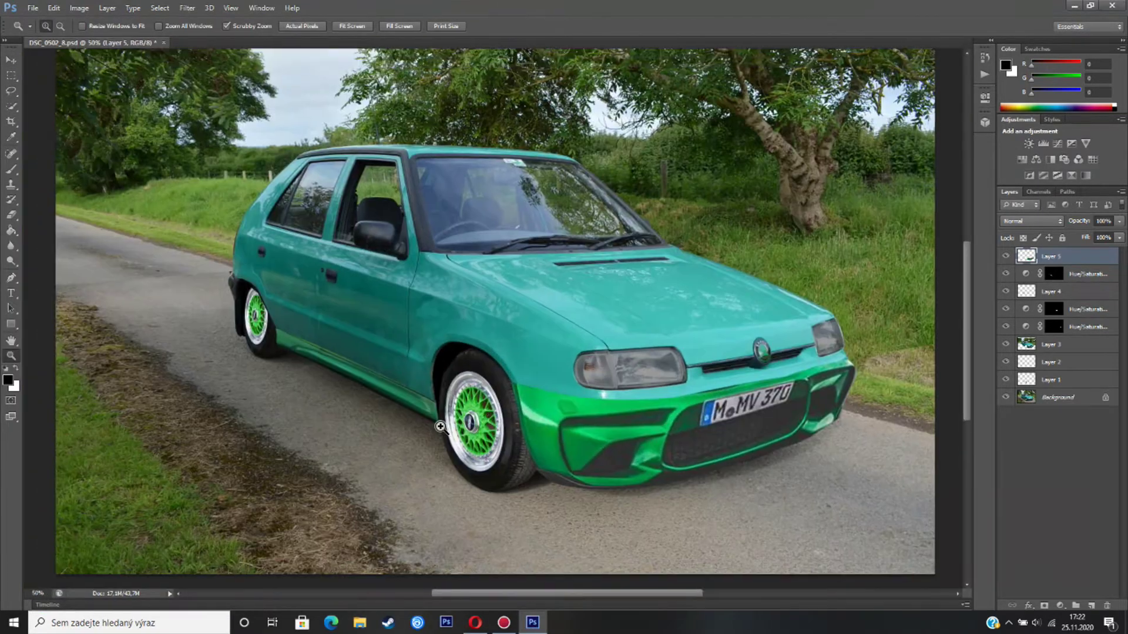
- Look through more green tuned car images in the browser, including the Nissan Silvia S15, and return to Photoshop
left_click(474, 623)
scroll(432, 324, "down", 5)
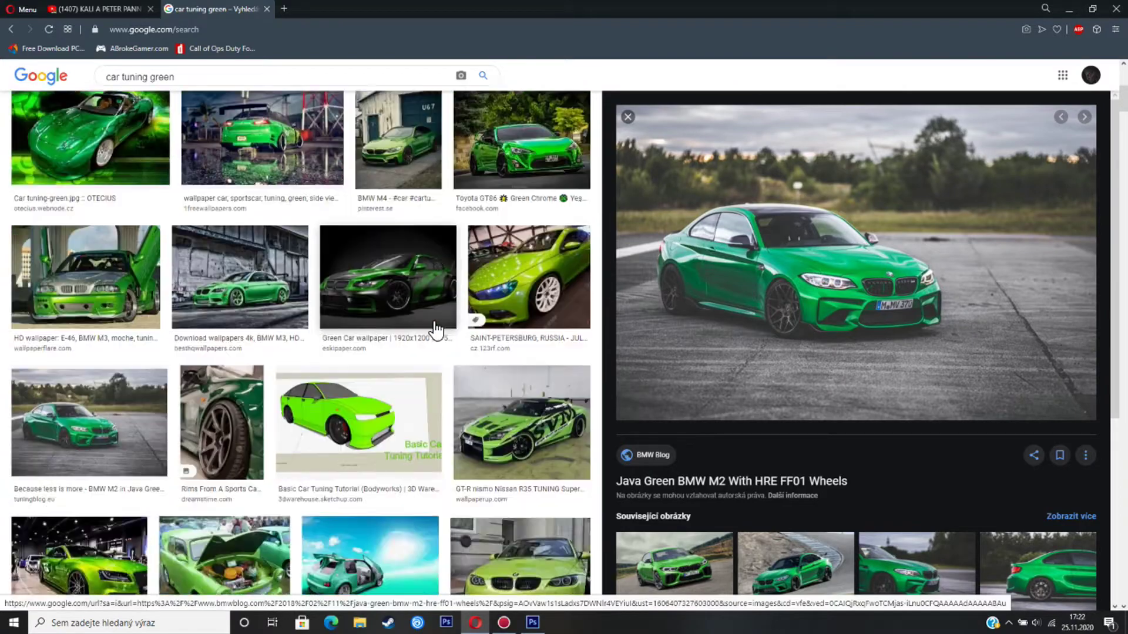
scroll(432, 325, "down", 15)
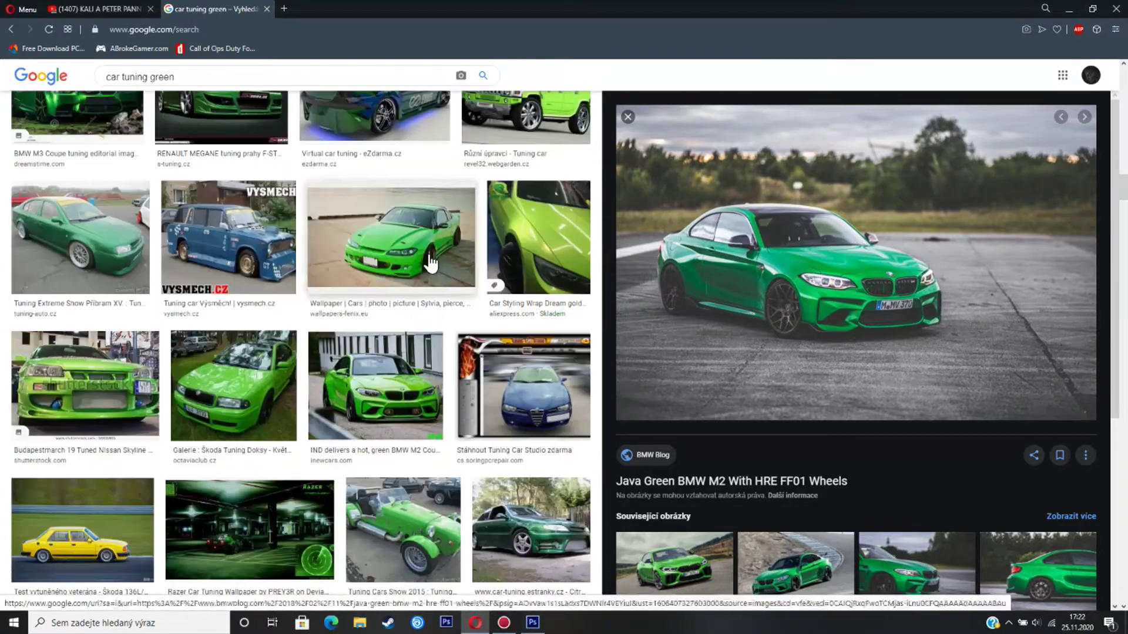
left_click(431, 263)
scroll(404, 263, "down", 15)
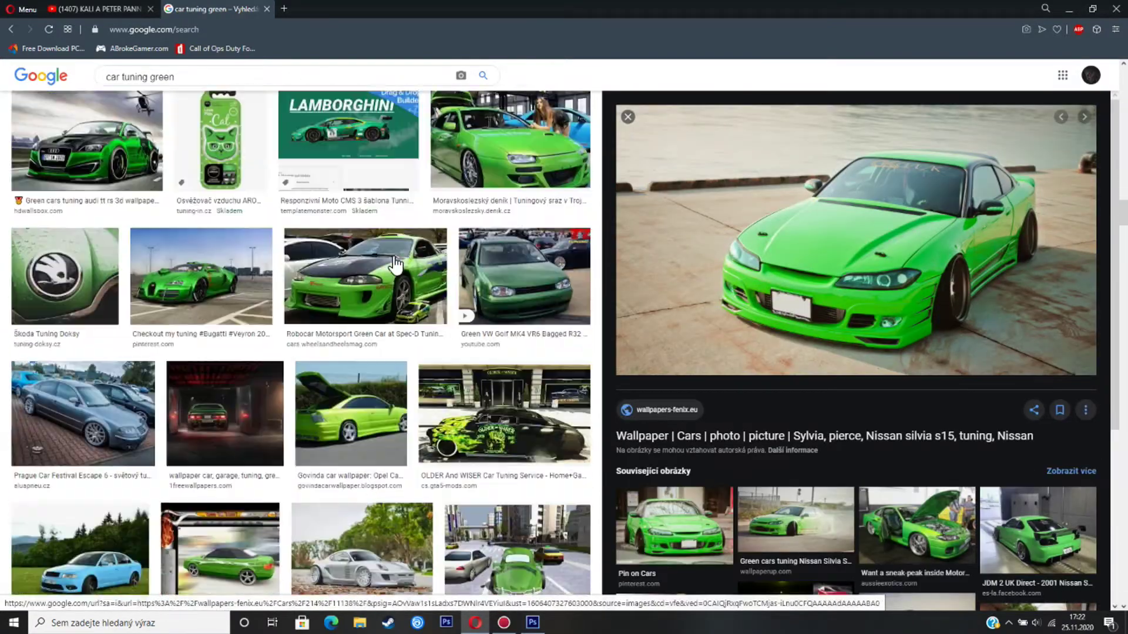
scroll(429, 499, "down", 3)
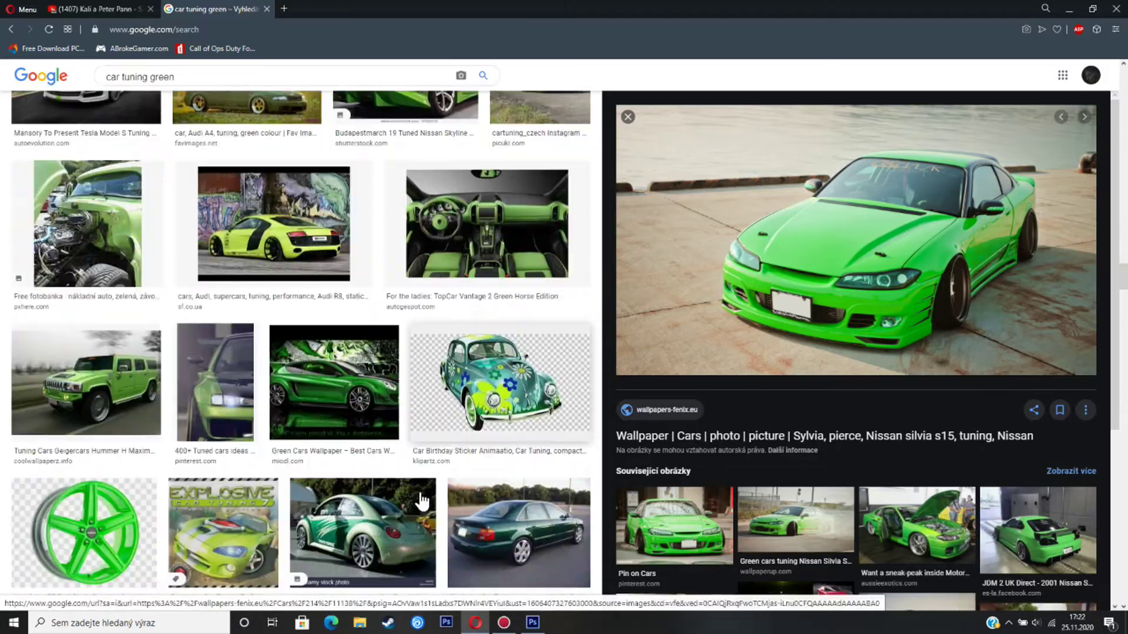
left_click(215, 391)
left_click(533, 623)
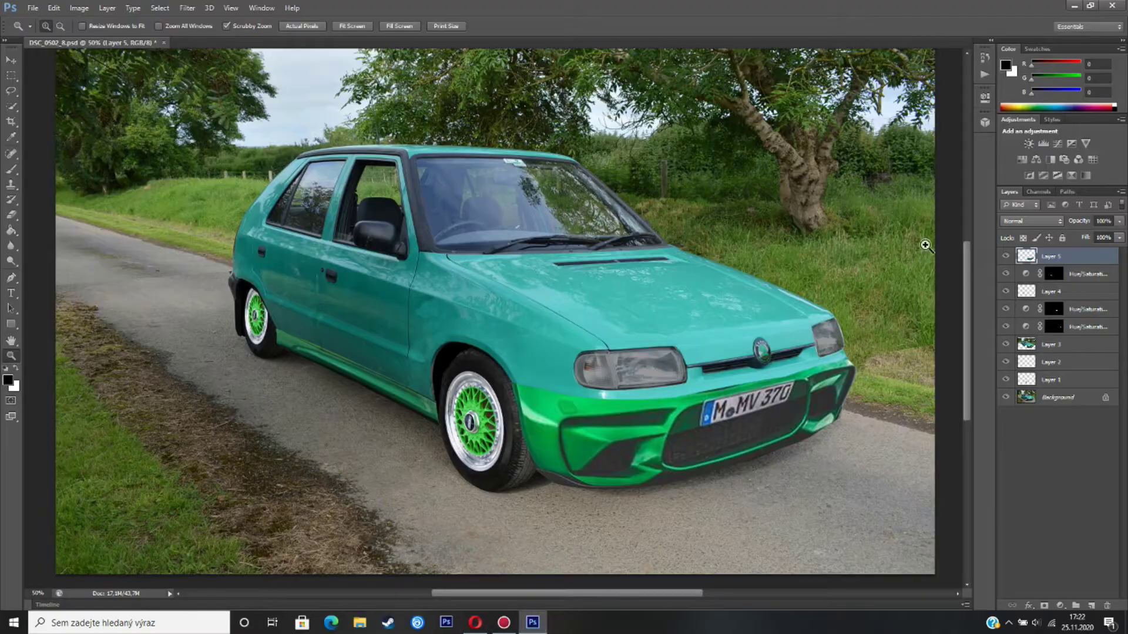
- Outline the new bumper with the Polygonal Lasso and add a Hue/Saturation adjustment layer limited to it
left_click(612, 394)
left_click_drag(622, 595, 642, 593)
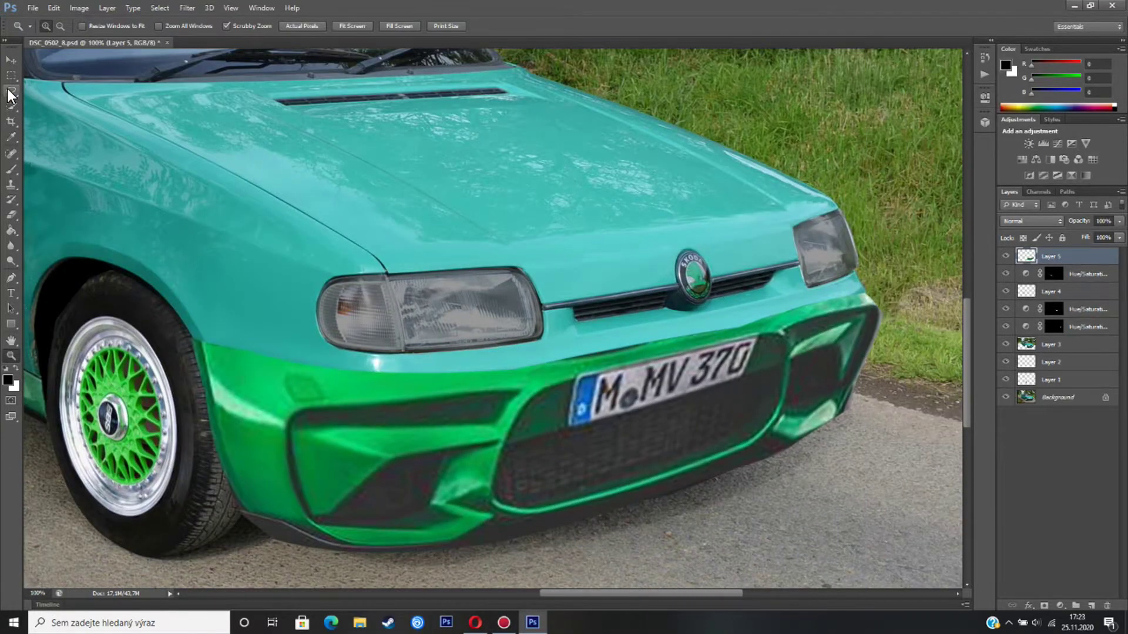
left_click(10, 90)
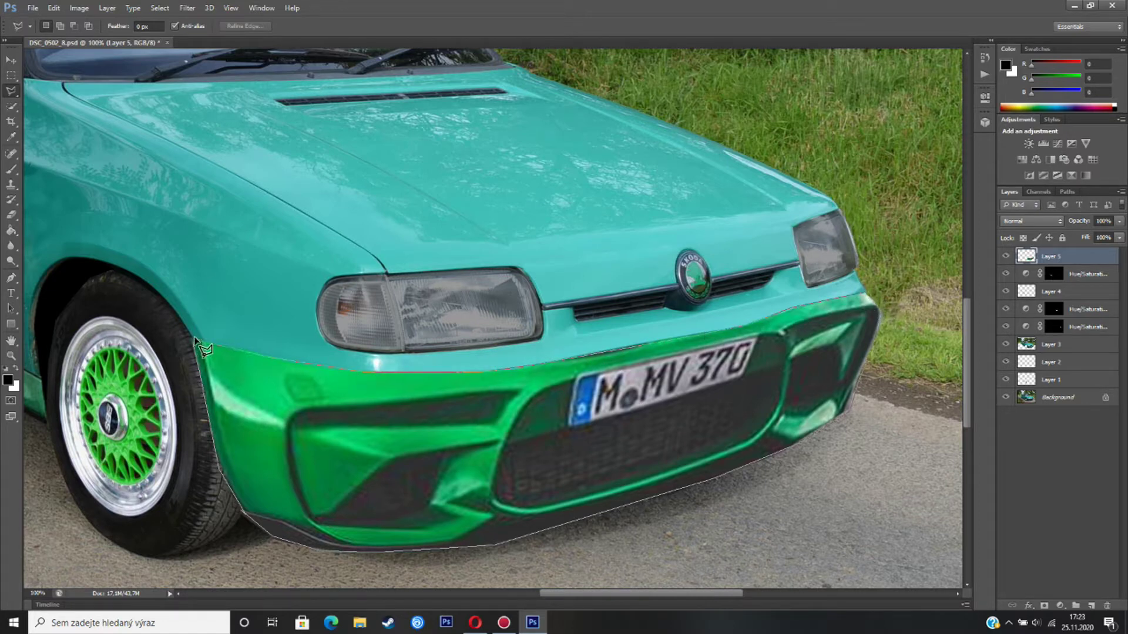
left_click(1022, 159)
- Set the bumper's Hue to +30, Saturation to -20 and Lightness to +7 to match the turquoise bodywork
mouse_move(884, 169)
left_mouse_down()
mouse_move(949, 170)
mouse_move(840, 171)
mouse_move(907, 178)
mouse_move(846, 207)
mouse_move(886, 212)
mouse_move(897, 224)
mouse_move(864, 223)
mouse_move(906, 231)
mouse_move(886, 230)
left_mouse_up()
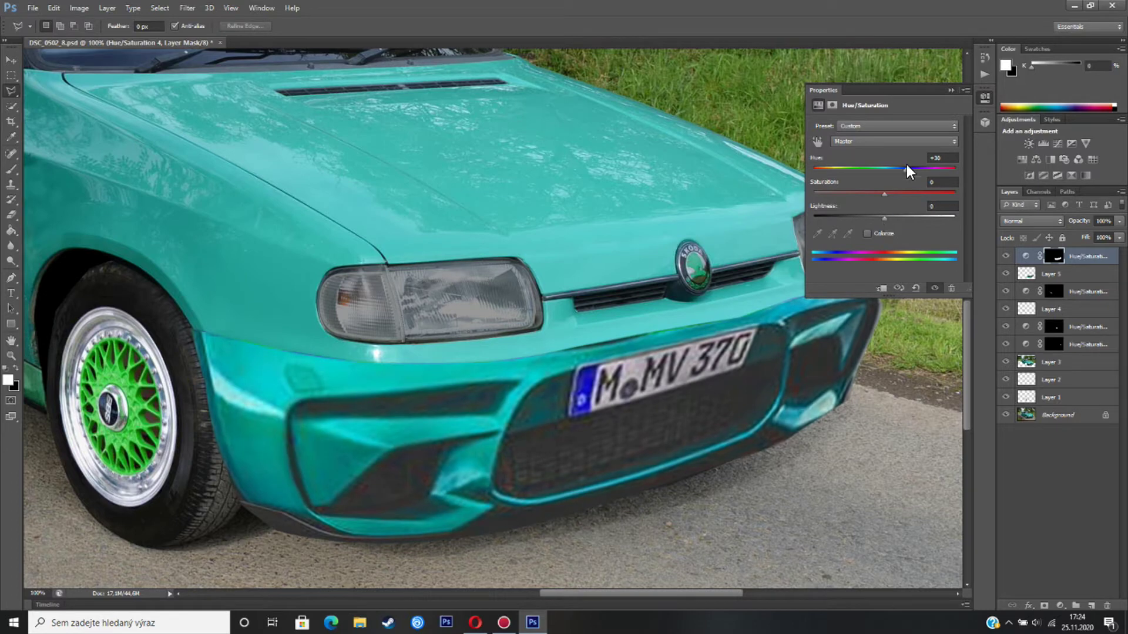
left_click_drag(909, 175, 885, 200)
mouse_move(884, 217)
left_mouse_down()
mouse_move(871, 215)
mouse_move(905, 203)
mouse_move(886, 204)
left_mouse_up()
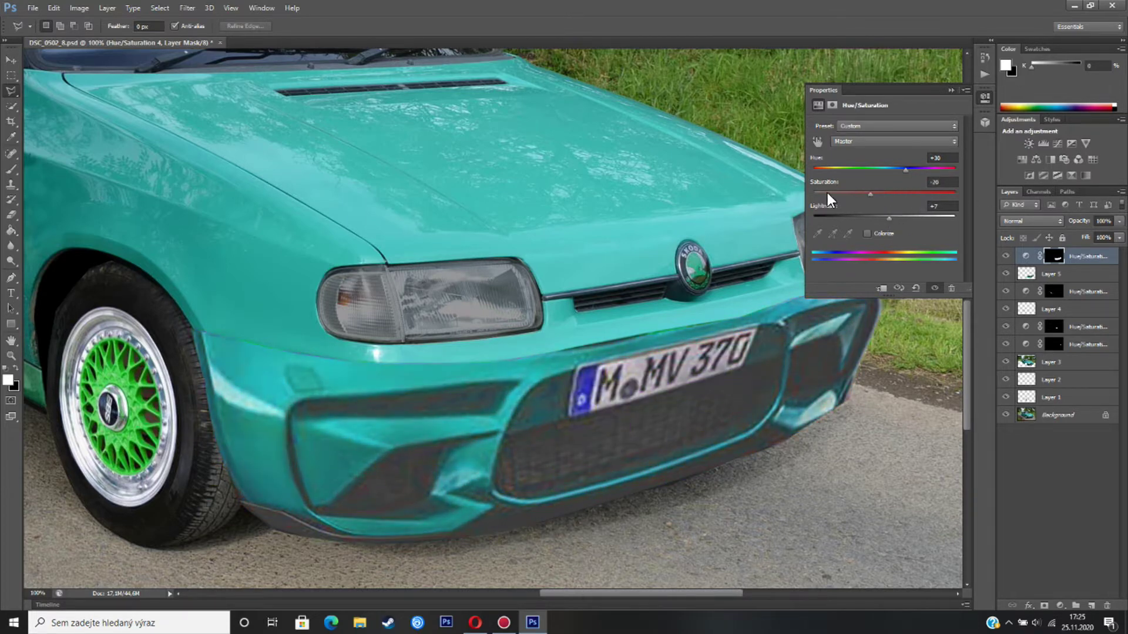
left_click(12, 356)
left_click(91, 343, "alt")
left_click(91, 344, "alt")
left_click(91, 344, "alt")
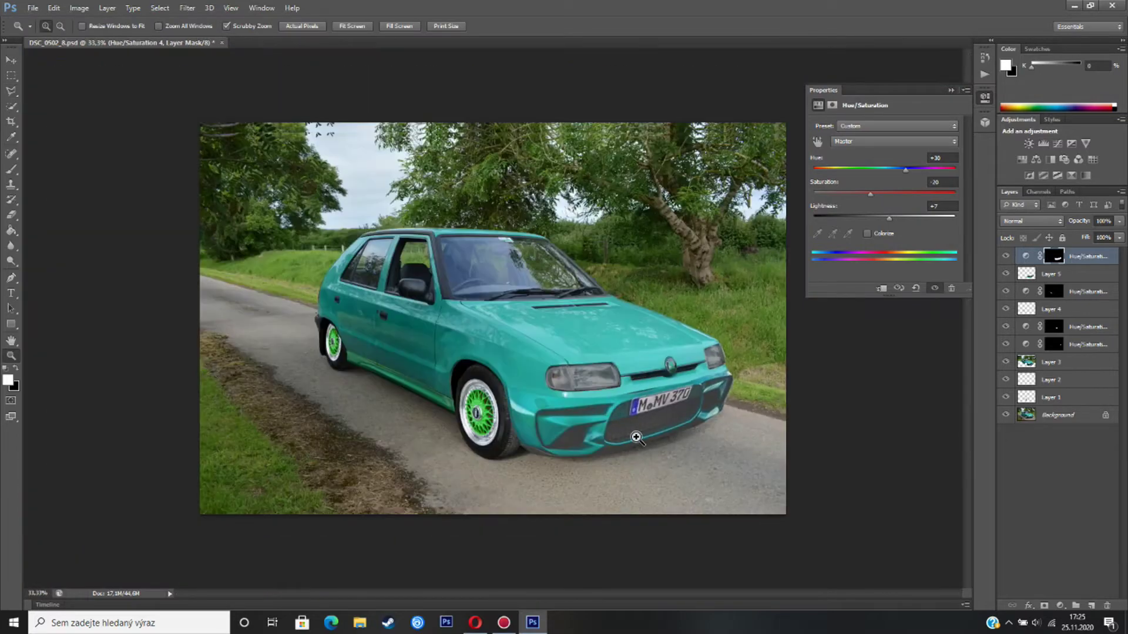
- Outline the dark strip between the body and the bumper above the licence plate and erase it from Layer 5
left_click(951, 90)
left_click(669, 390)
left_click(669, 391)
left_click(645, 385)
left_click(599, 410)
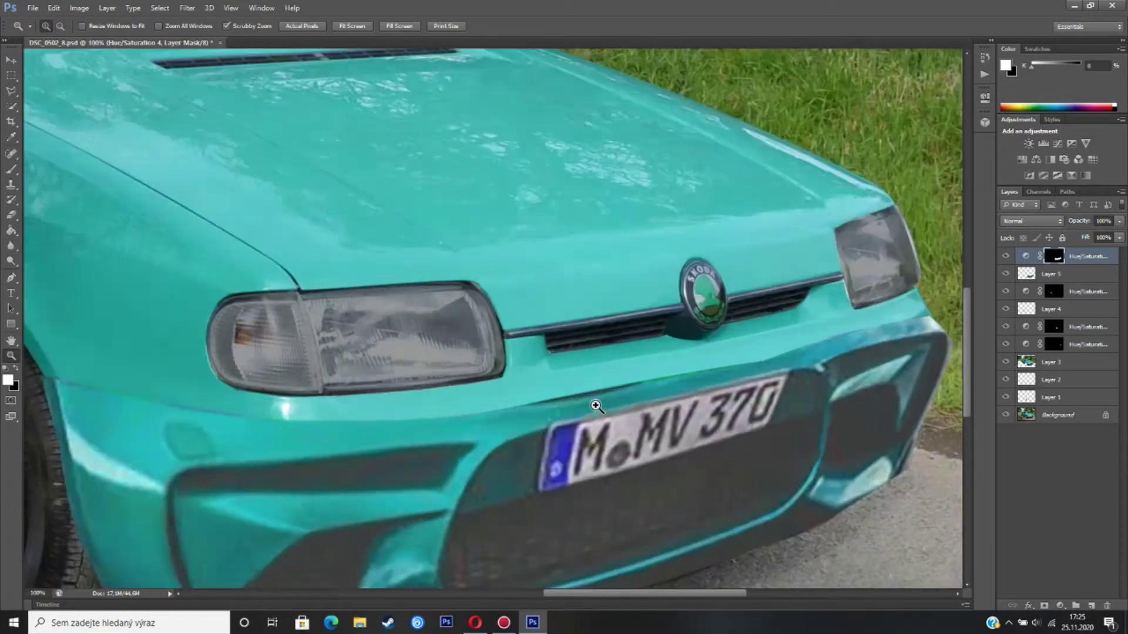
left_click_drag(668, 593, 682, 594)
left_click(1034, 275)
left_click(10, 91)
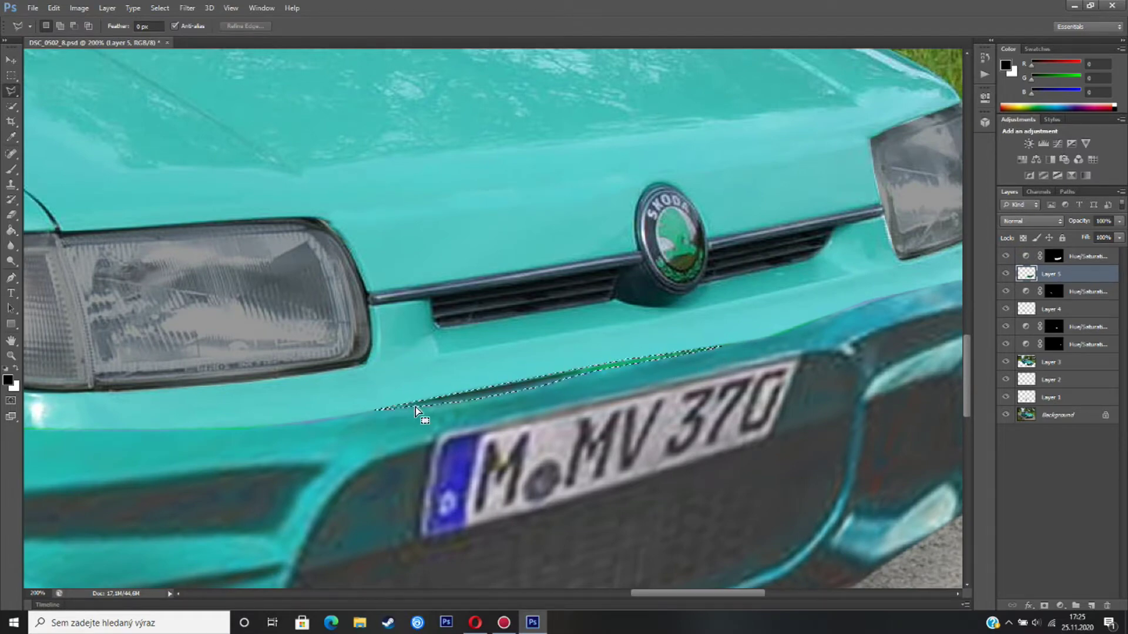
key("e")
mouse_move(517, 387)
left_mouse_down()
mouse_move(462, 395)
mouse_move(668, 348)
left_mouse_up()
- Outline the bluish strip above the licence plate, sample the turquoise body colour and try to paint it in, ending on Layer 3
left_click(11, 91)
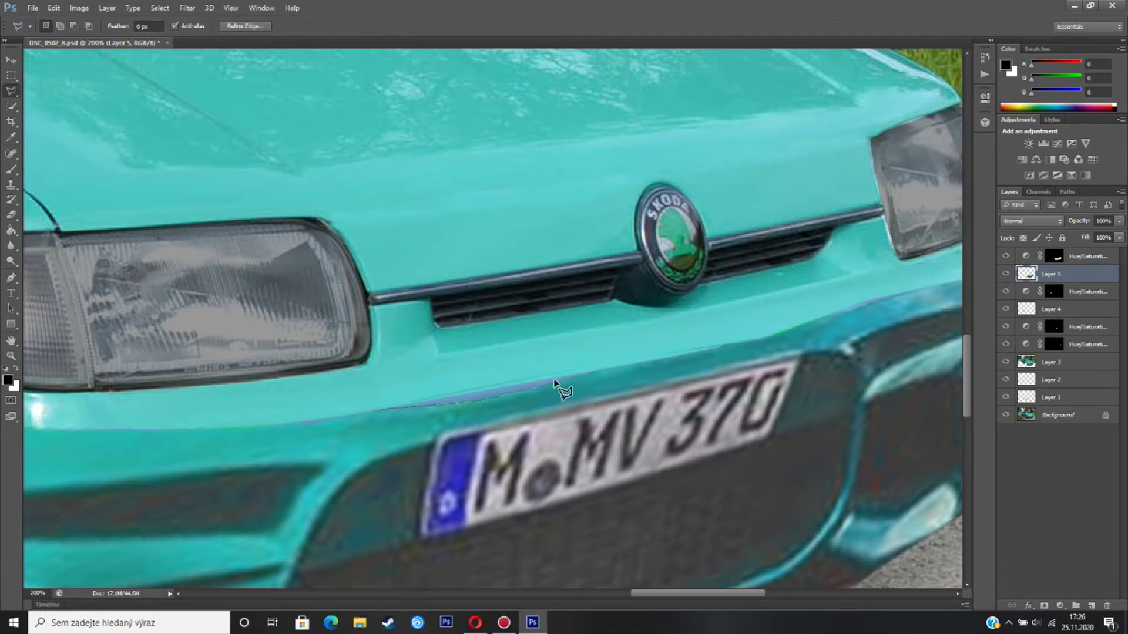
left_click(10, 136)
left_click(419, 356)
left_click(10, 171)
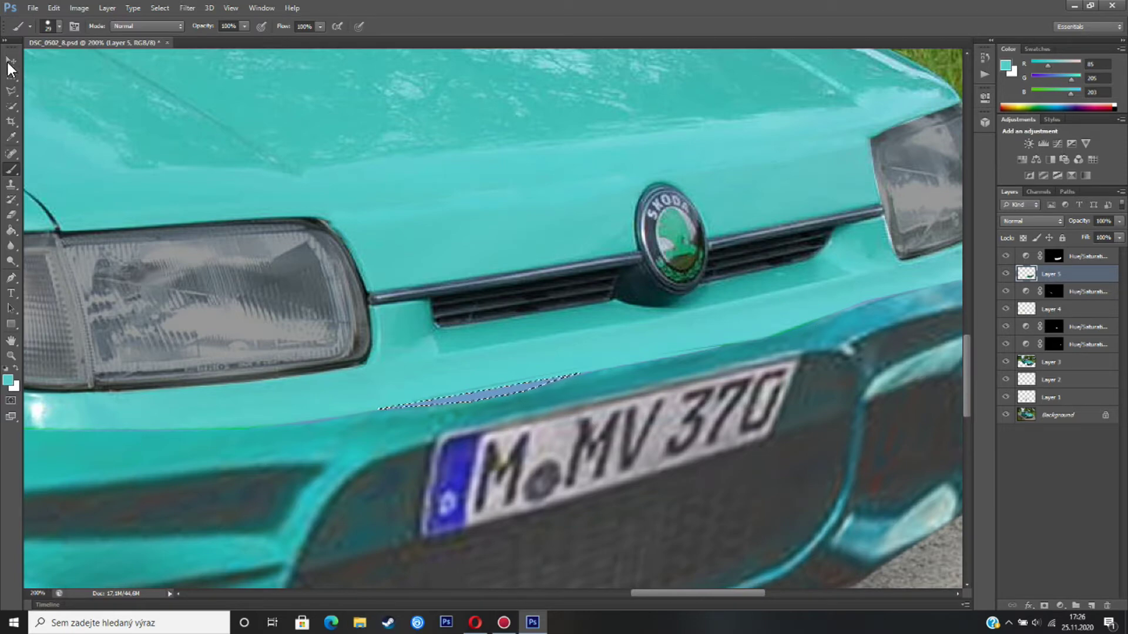
left_click(10, 60)
left_click(1051, 362)
left_click(10, 169)
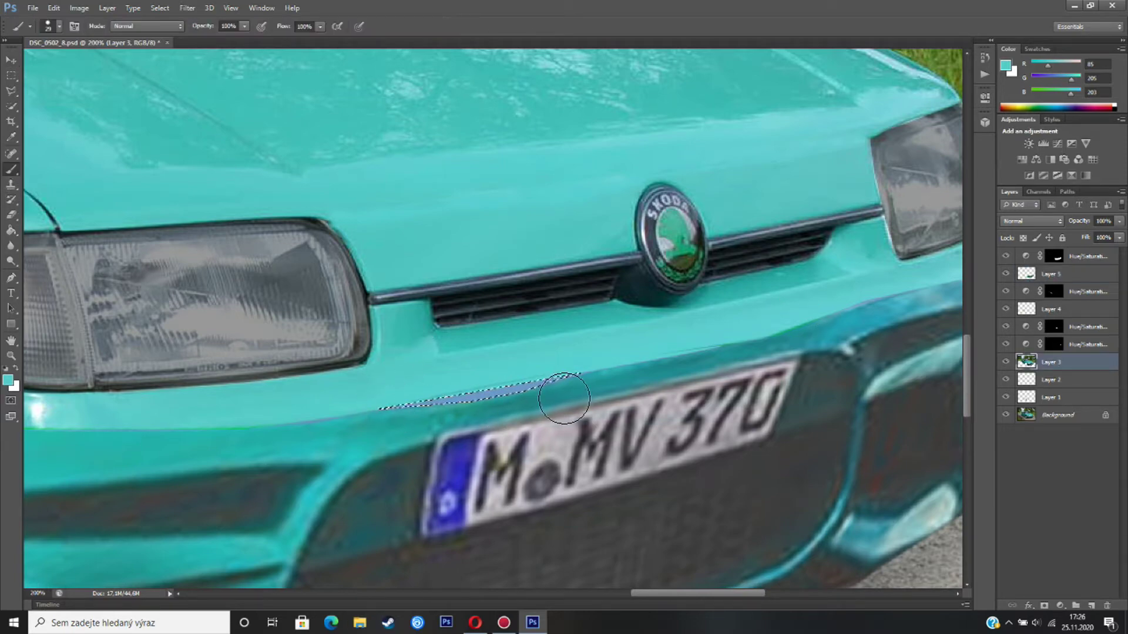
left_click(10, 91)
left_click(56, 90)
left_click(88, 121)
scroll(88, 121, "down", 2)
left_click_drag(690, 594, 678, 594)
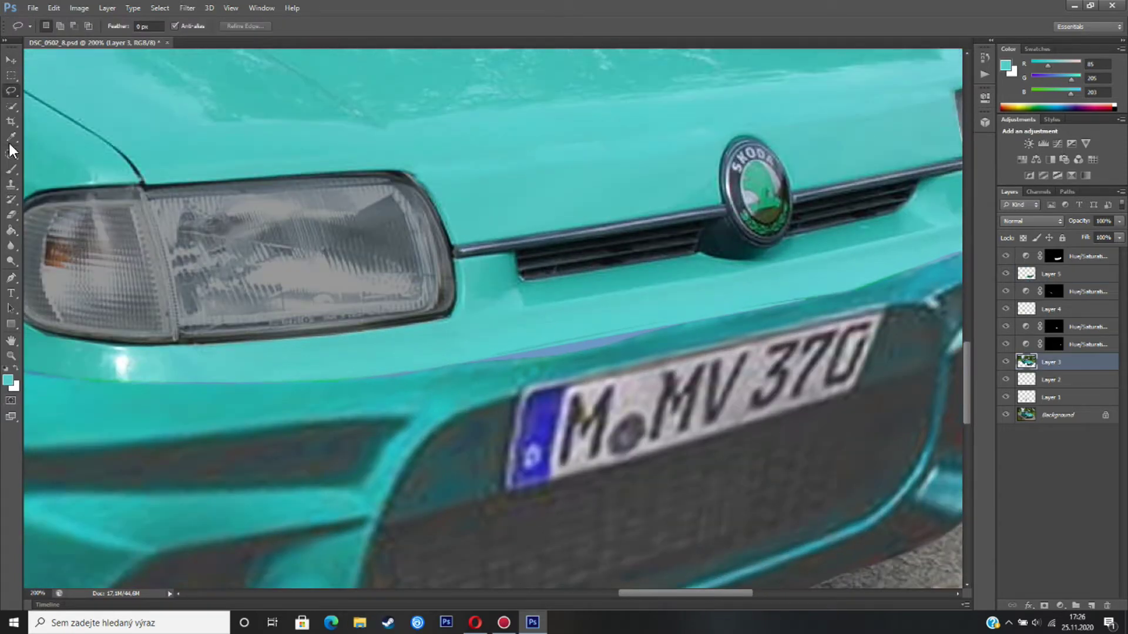
- Outline the bluish strip again on Layer 3 and try to brush the sampled turquoise over it
right_click(11, 90)
left_click(65, 102)
double_click(500, 360)
left_click(11, 170)
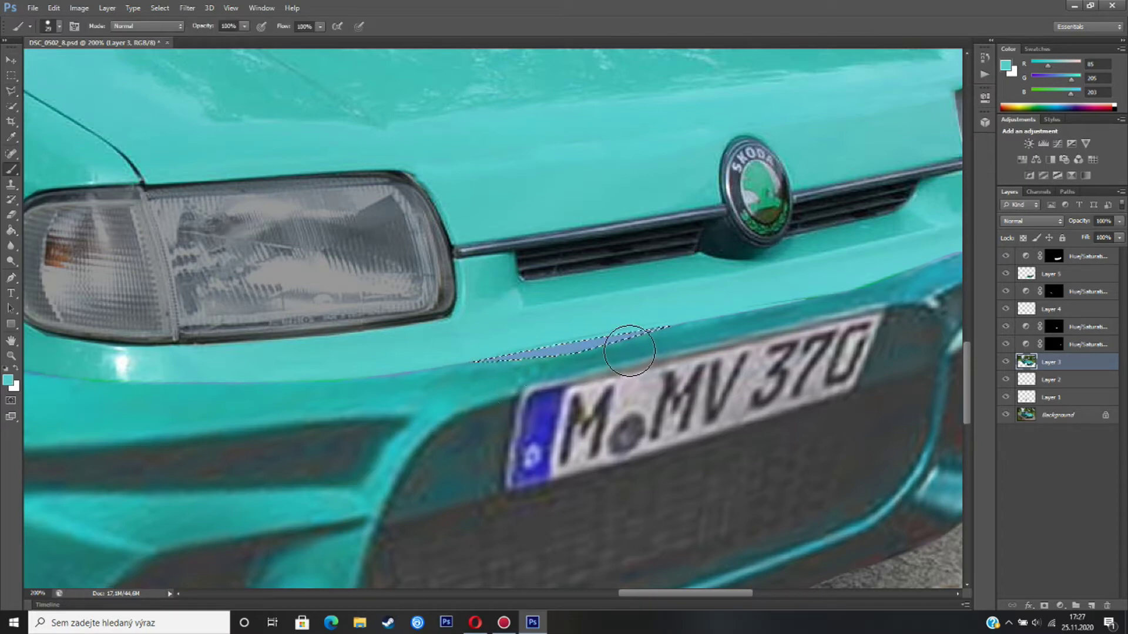
right_click(11, 90)
left_click(65, 90)
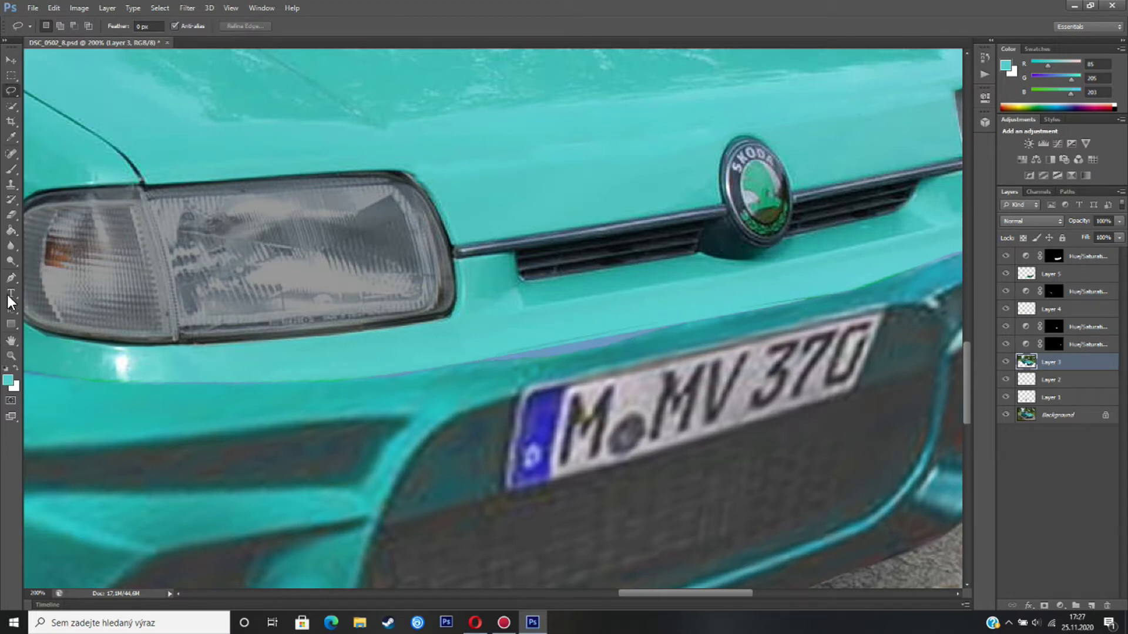
- Check what Layer 3 contains and Clone Stamp body paint over the bluish strip on Layer 3 and Layer 5
left_click(1005, 363)
left_click(1006, 363)
left_click(1005, 363)
left_click(1006, 363)
left_click(10, 184)
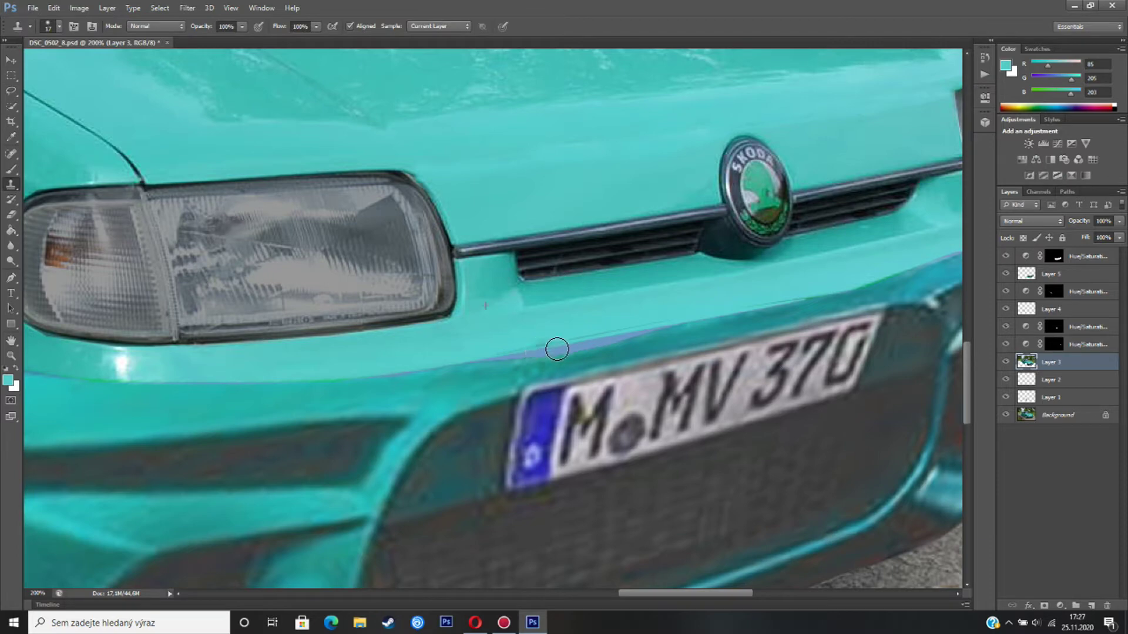
left_click(564, 334)
left_click(1052, 274)
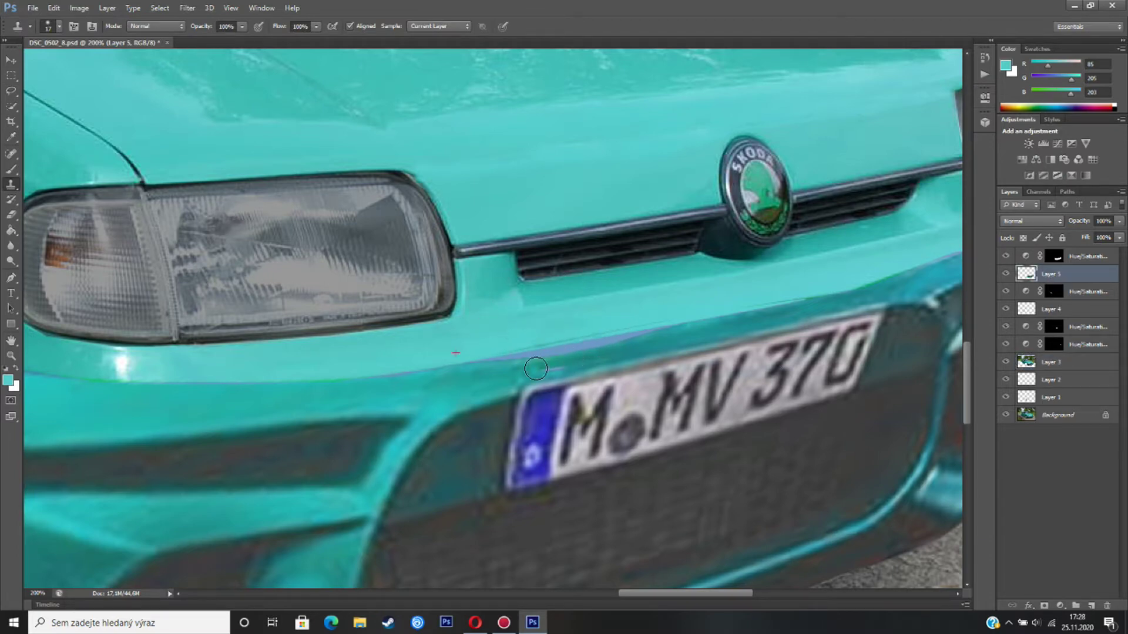
- Outline the black gap between the front tyre and its wheel arch and erase it from Layer 3
left_click(11, 355)
key("ctrl+0")
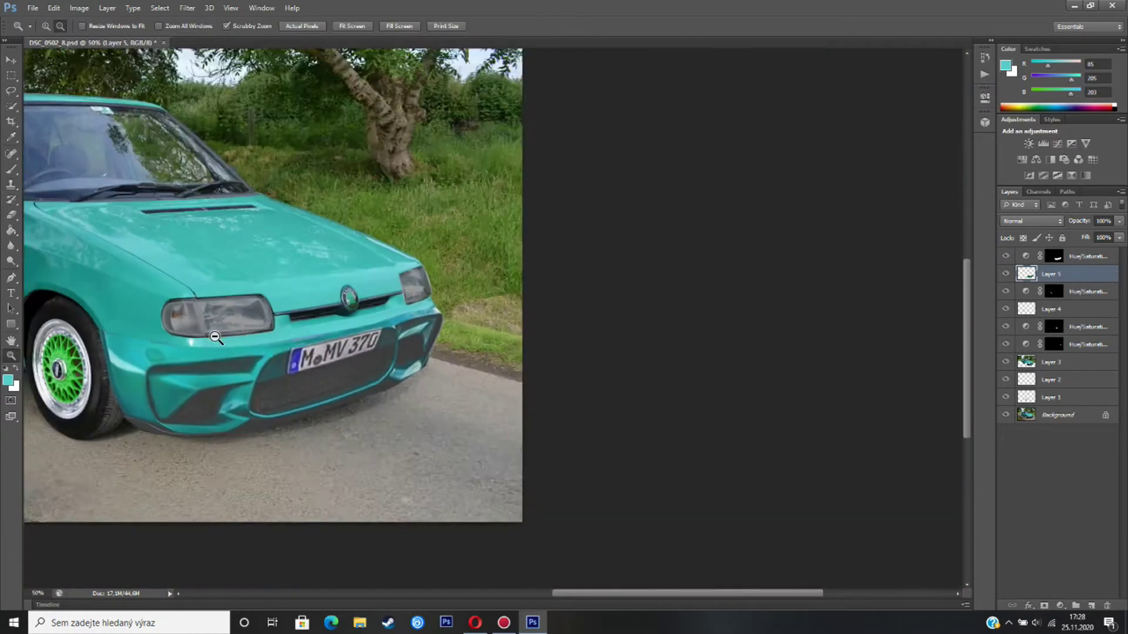
left_click_drag(490, 370, 486, 352)
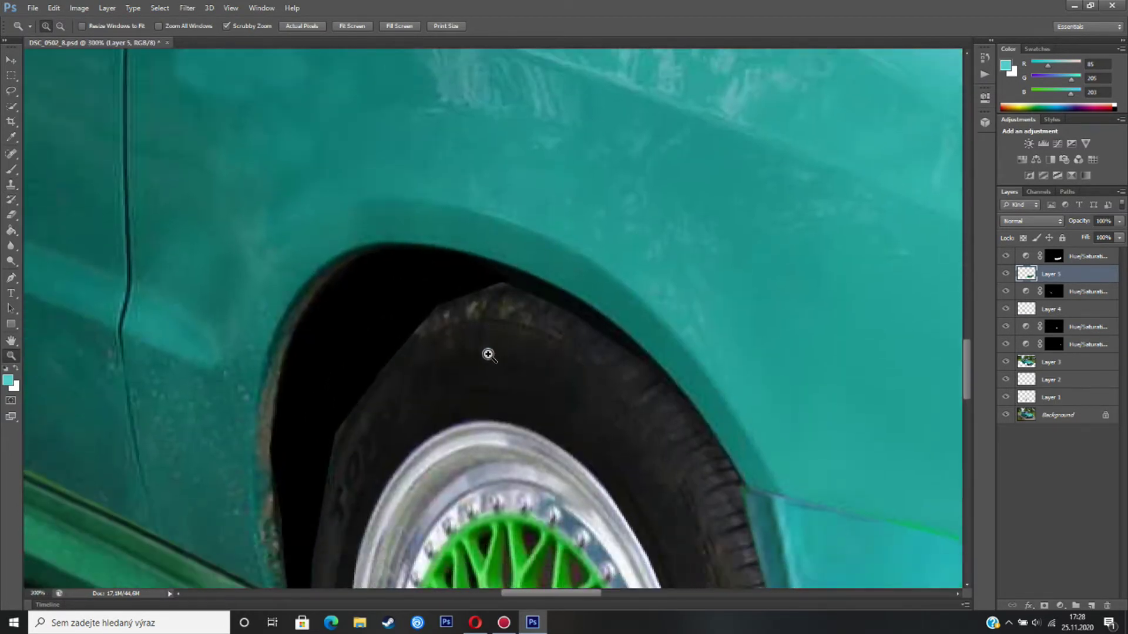
left_click(12, 92)
left_click(73, 100)
double_click(660, 348)
left_click(541, 238)
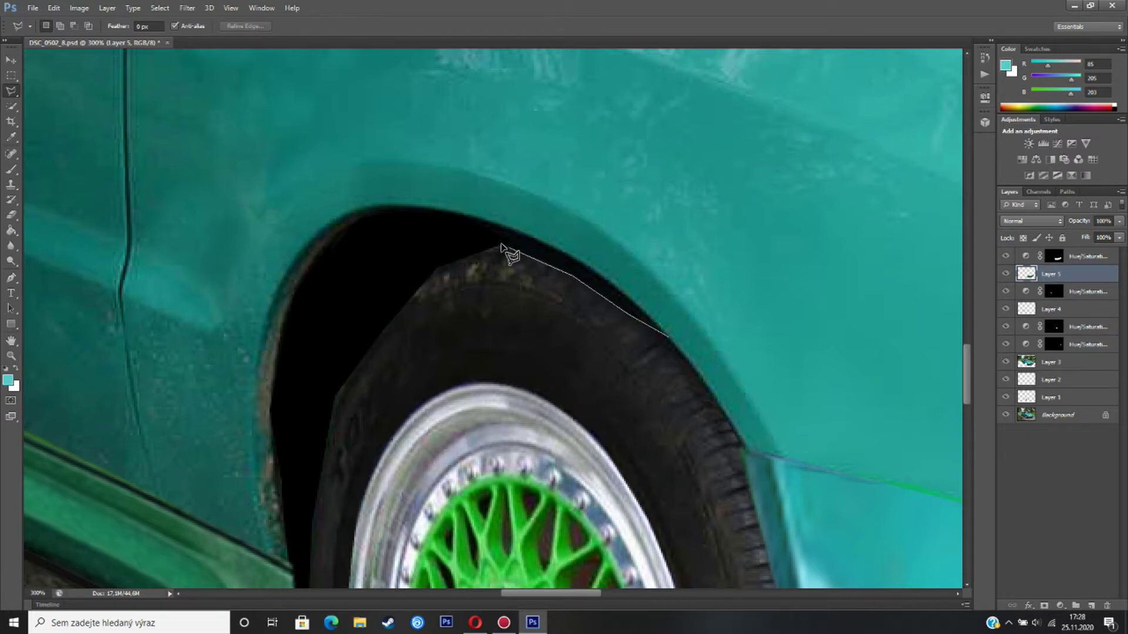
double_click(665, 334)
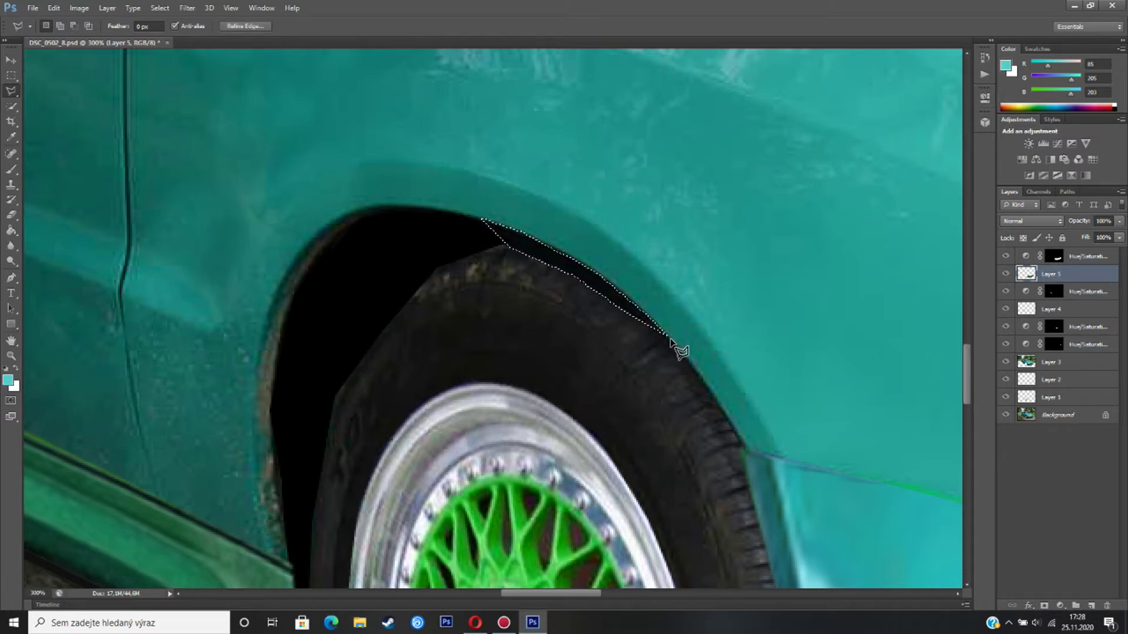
left_click(1069, 364)
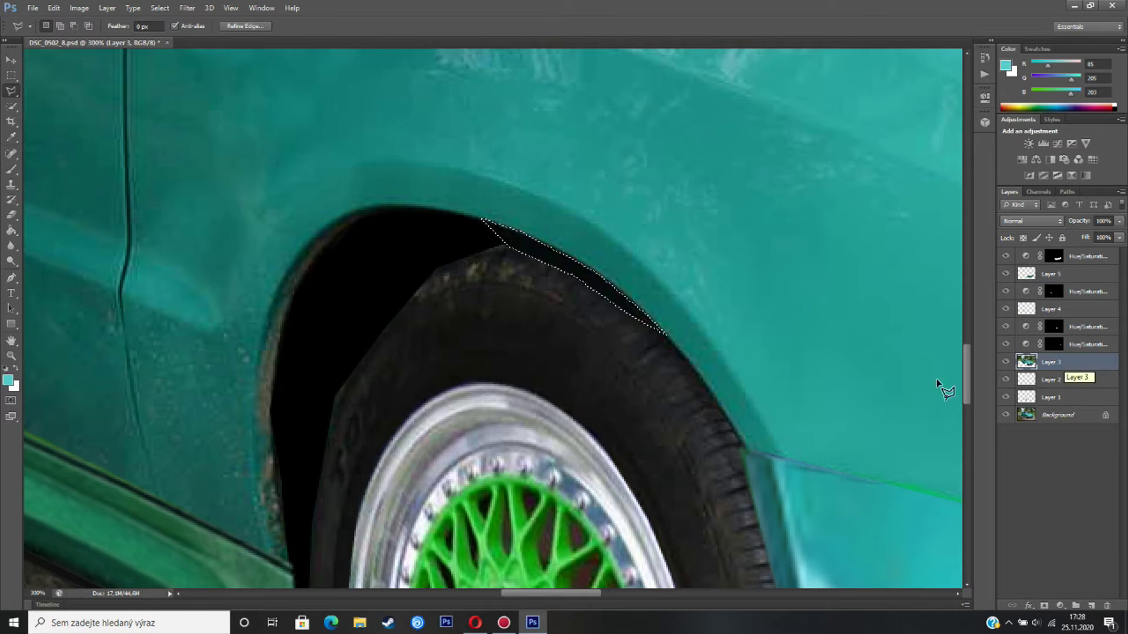
left_click(11, 250)
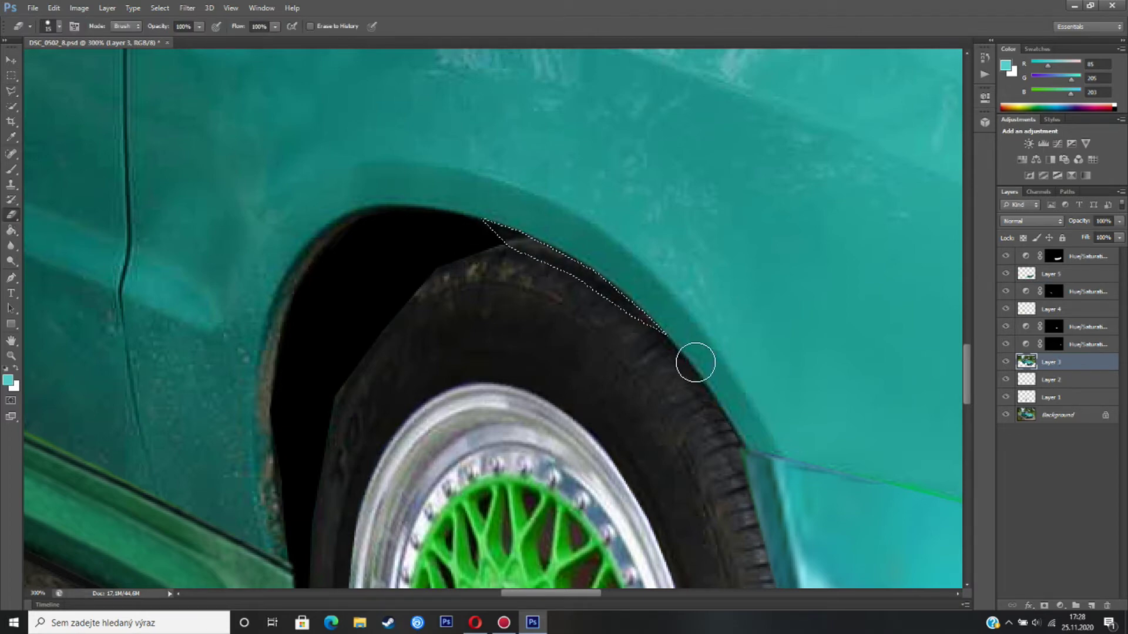
left_click(11, 91)
key("ctrl+d")
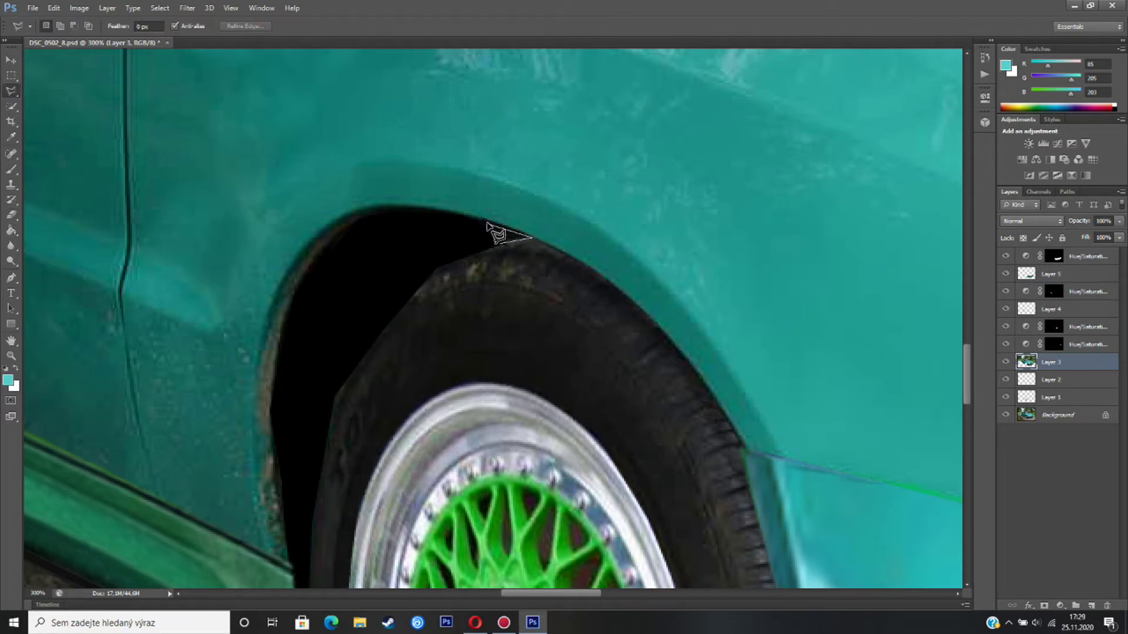
- Set the brush colour to black and fill the small outlined corner above the front tyre
left_click(10, 169)
left_click(1008, 67)
left_click(408, 312)
left_click(662, 157)
left_click(517, 240)
left_click(11, 91)
key("ctrl+d")
- Outline the dark area covering the rear rim's upper edge with the Polygonal Lasso and erase it from Layer 3
scroll(476, 503, "down", 5)
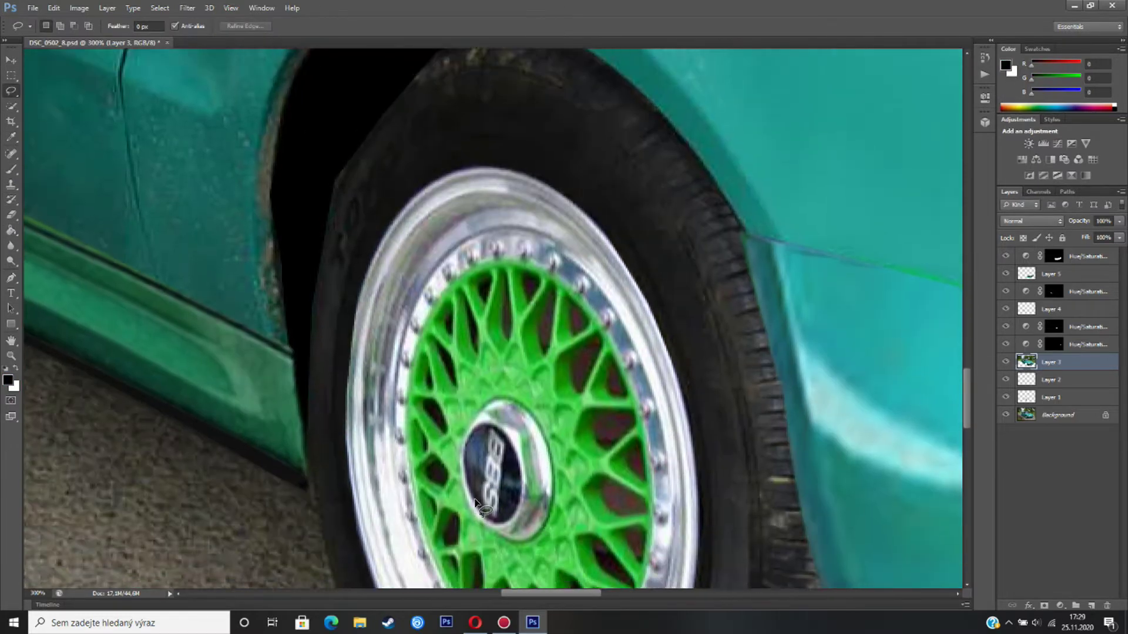
left_click_drag(475, 503, 565, 591)
left_click(11, 356)
left_click(373, 290)
scroll(373, 291, "down", 4)
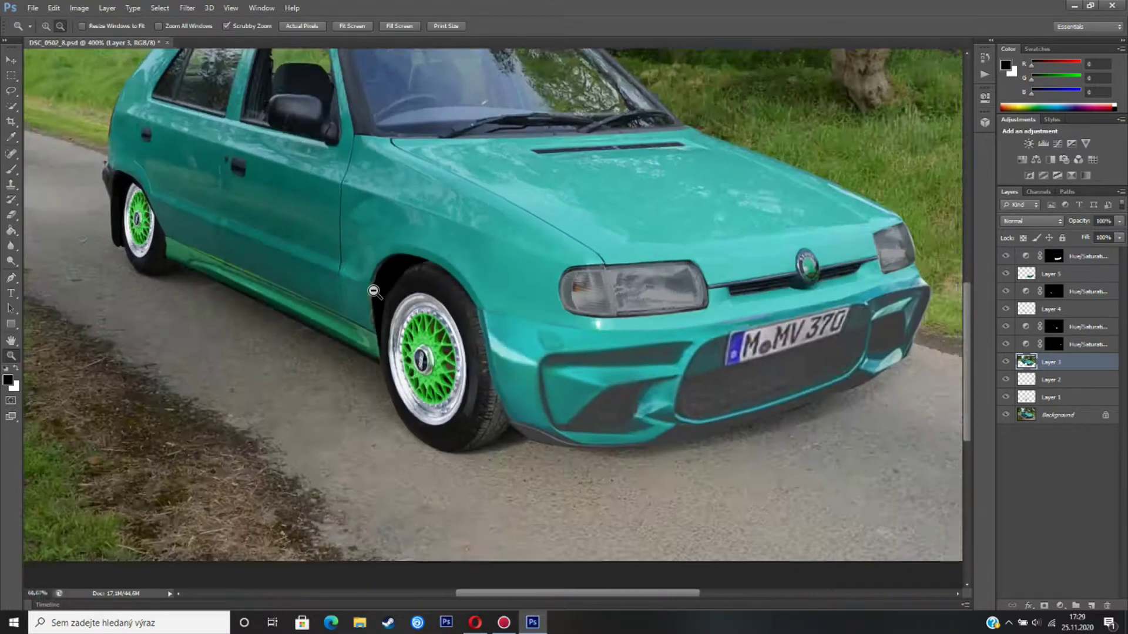
scroll(373, 292, "down", 2)
scroll(319, 342, "up", 6)
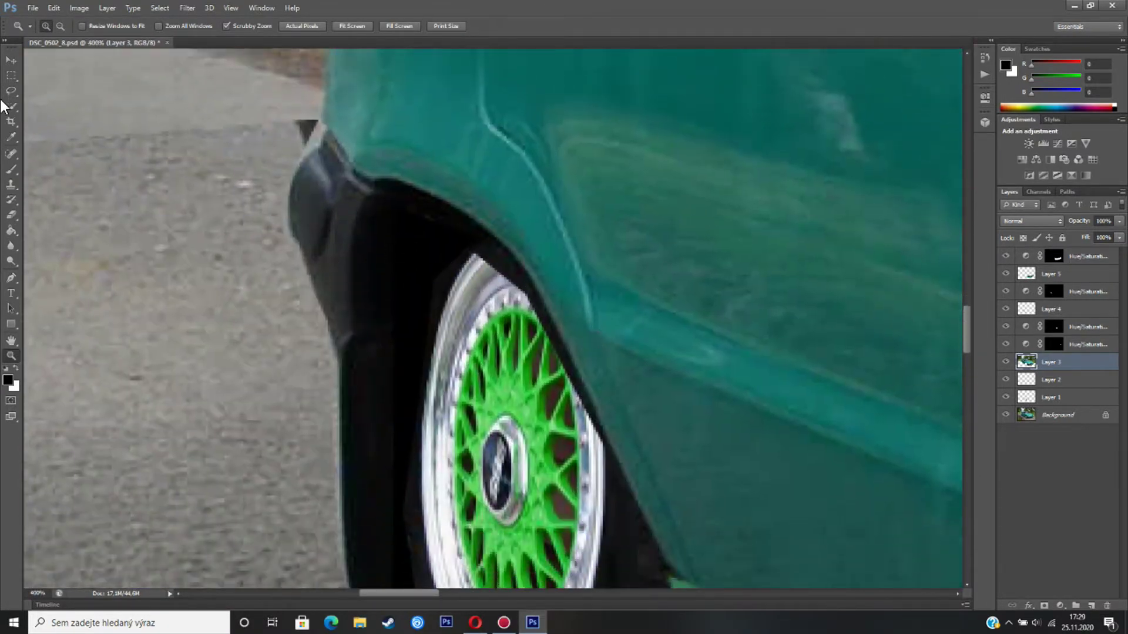
right_click(11, 91)
left_click(52, 103)
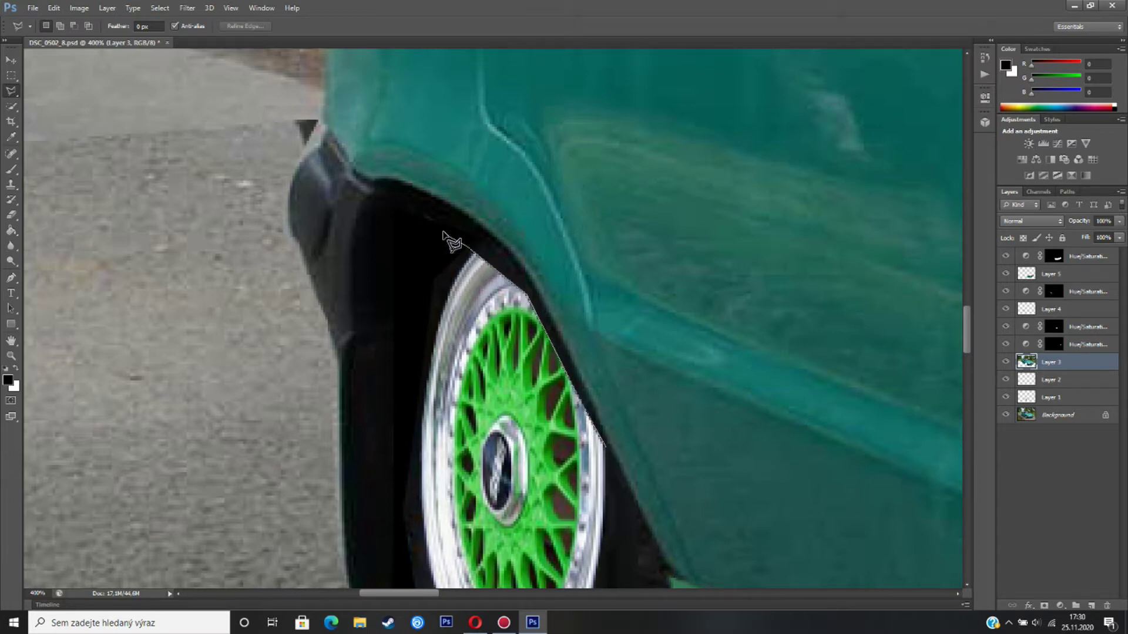
double_click(608, 448)
key("e")
mouse_move(429, 235)
left_mouse_down()
mouse_move(486, 247)
mouse_move(593, 361)
left_mouse_up()
key("ctrl+d")
right_click(10, 91)
left_click(27, 89)
- Erase the thin dark line left across the upper part of the rear rim
scroll(614, 371, "down", 2)
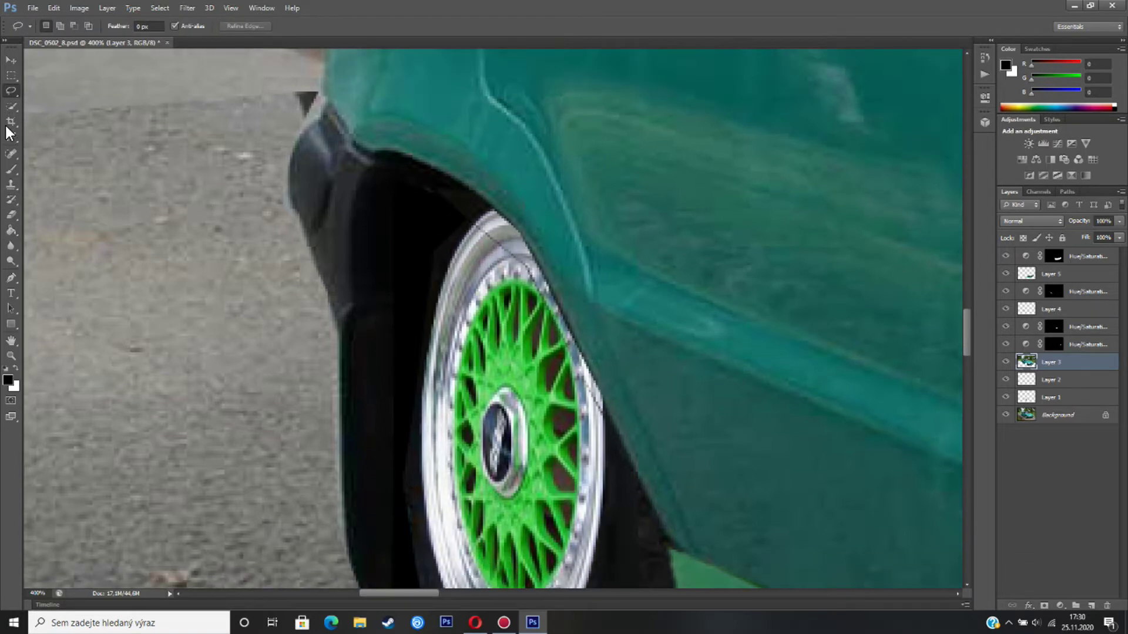
key("e")
right_click(489, 256, "alt")
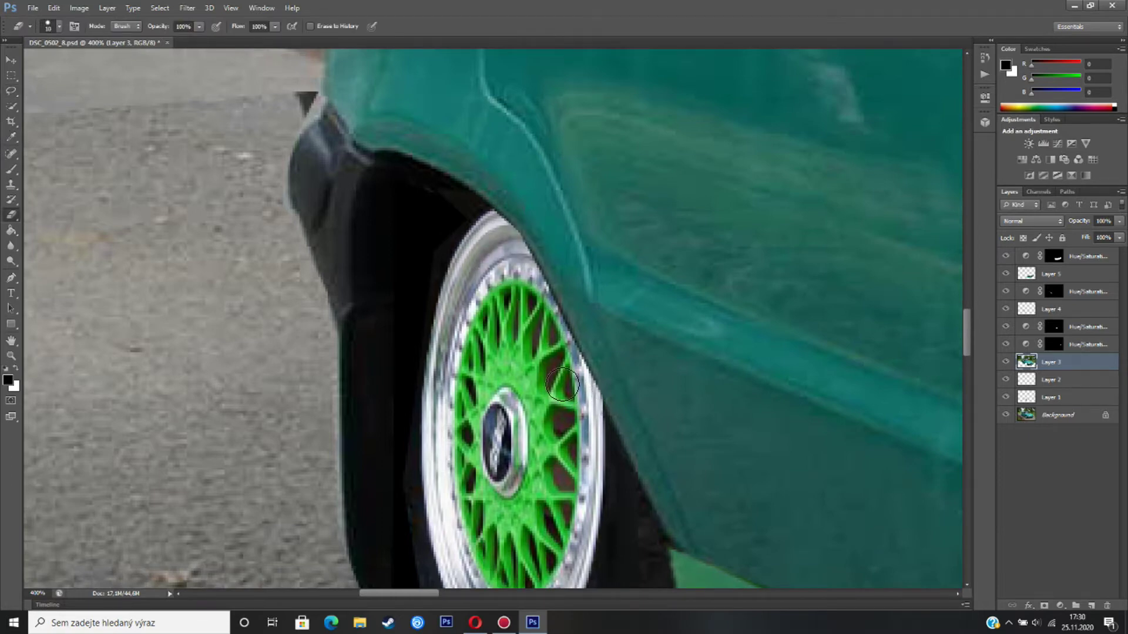
- Clone road surface over the dark remnant above the rear bumper's edge on Layer 3
scroll(242, 177, "up", 10)
key("s")
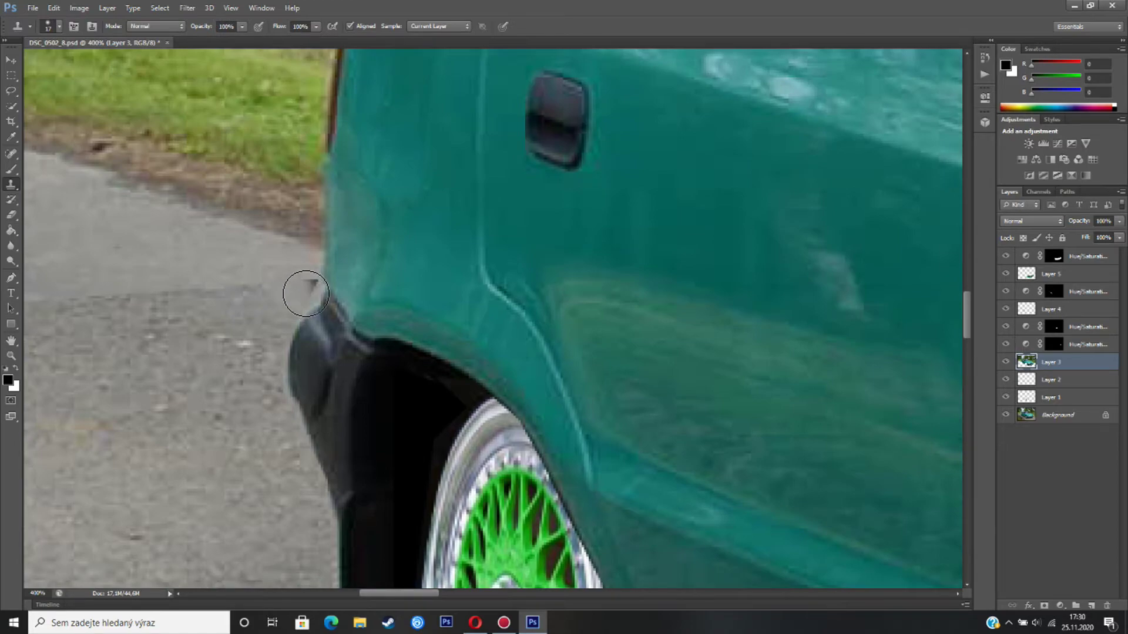
scroll(231, 325, "down", 2)
key("z")
scroll(272, 341, "down", 6, "alt")
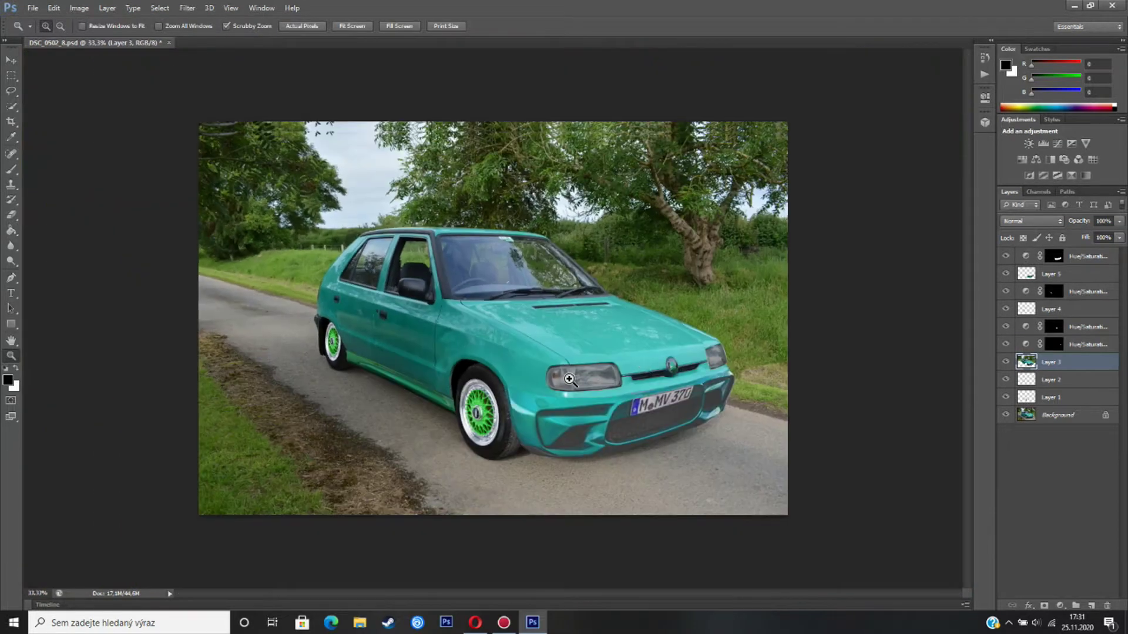
- Outline the yellow-green strip between the doors and the side skirt and erase it from Layer 4
left_click_drag(569, 379, 649, 386)
left_click(416, 351)
left_click_drag(247, 388, 648, 454)
left_click(1060, 311)
key("v")
scroll(724, 327, "down", 3)
left_click_drag(454, 593, 443, 594)
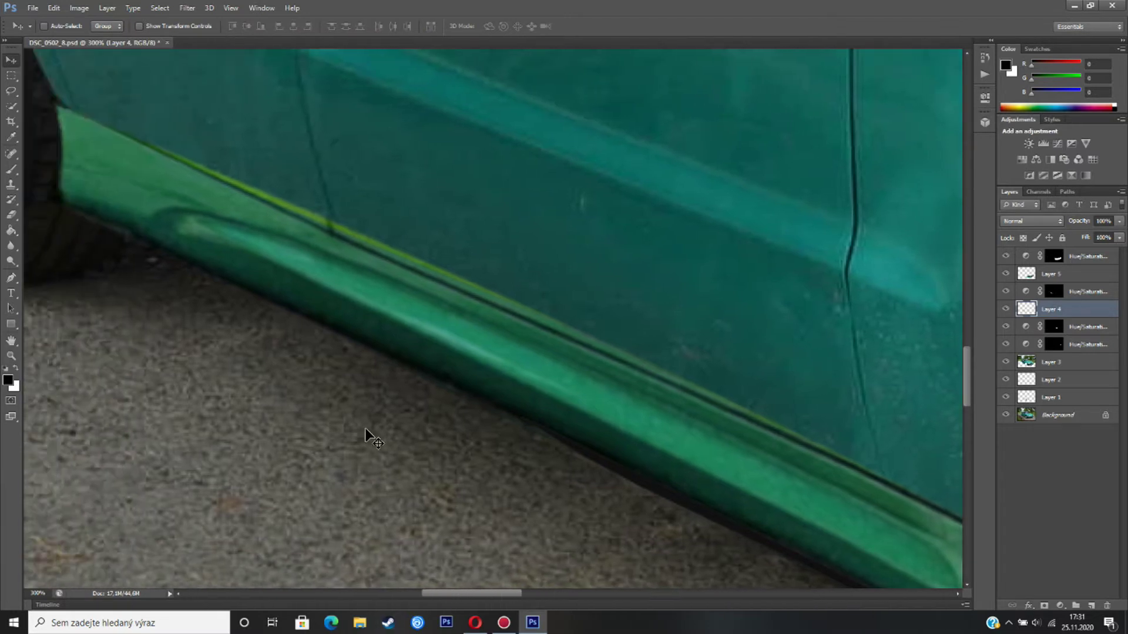
left_click_drag(10, 94, 59, 102)
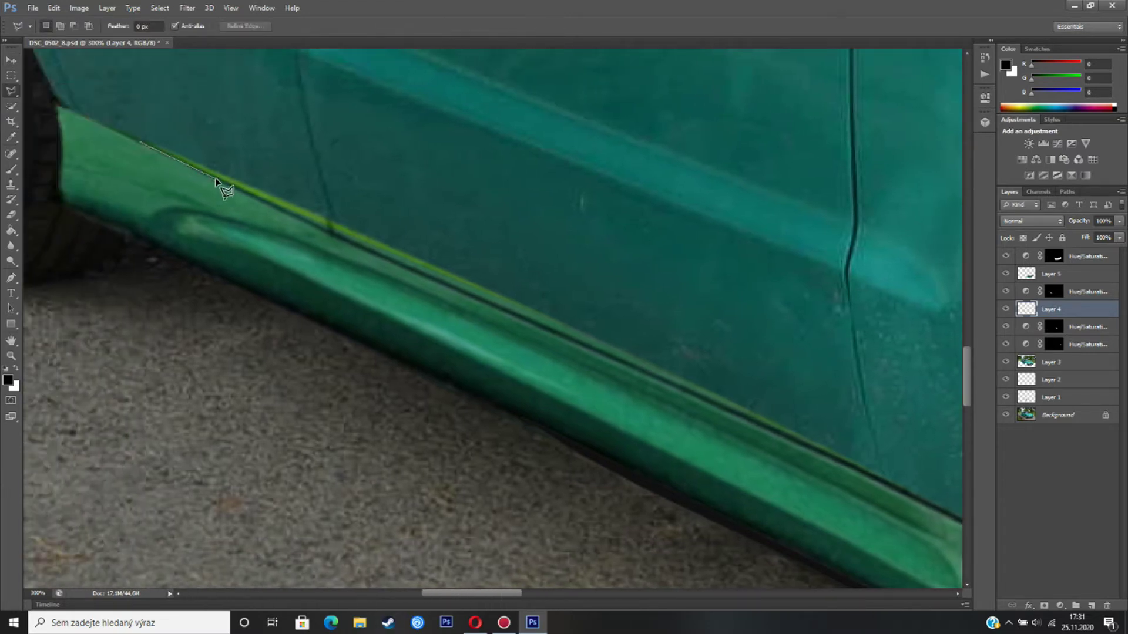
left_click(896, 488)
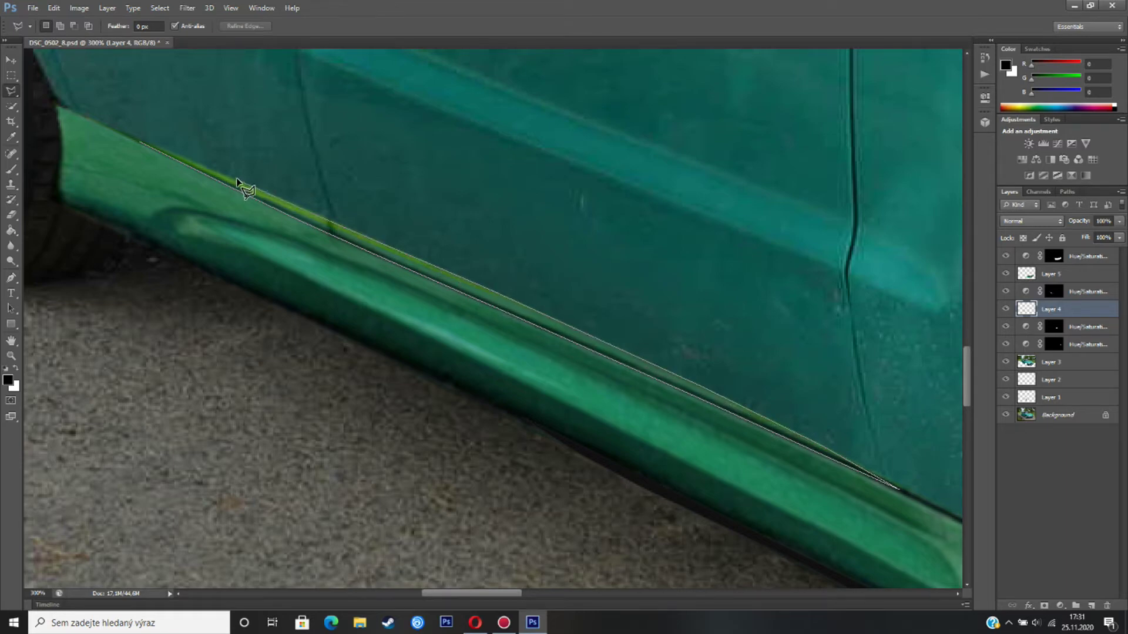
left_click(143, 143)
left_click(11, 214)
mouse_move(146, 157)
left_mouse_down()
mouse_move(255, 221)
mouse_move(406, 271)
mouse_move(395, 234)
mouse_move(859, 470)
left_mouse_up()
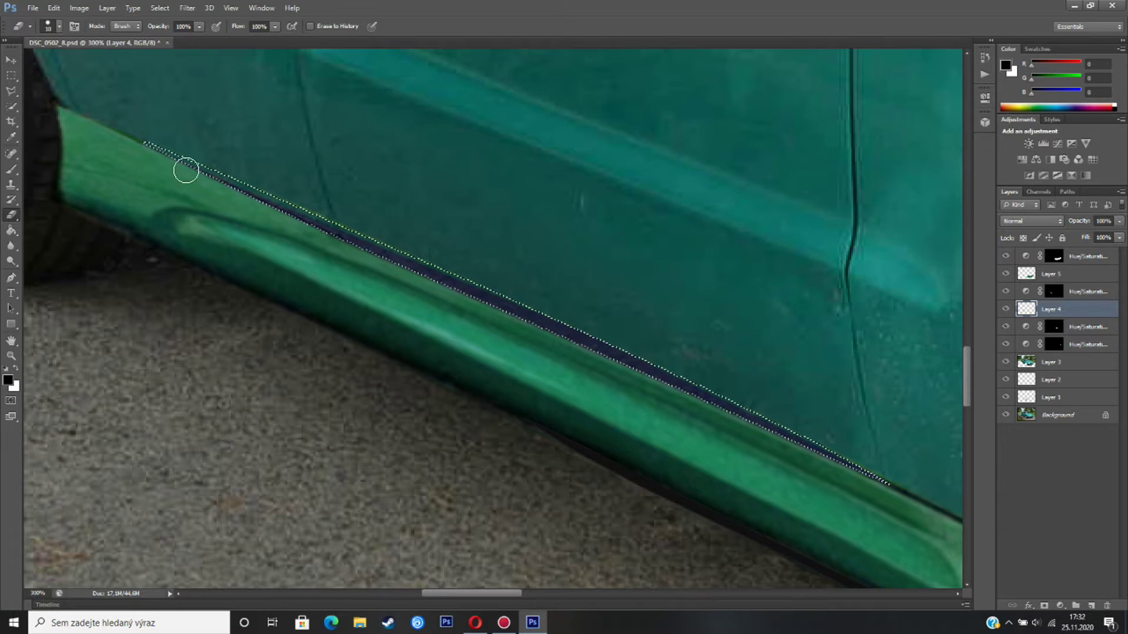
- Clear the selection and erase the leftover green fringe along the side skirt's upper edge
left_click(8, 92)
left_click(61, 88)
left_click(360, 188)
scroll(360, 189, "up", 1)
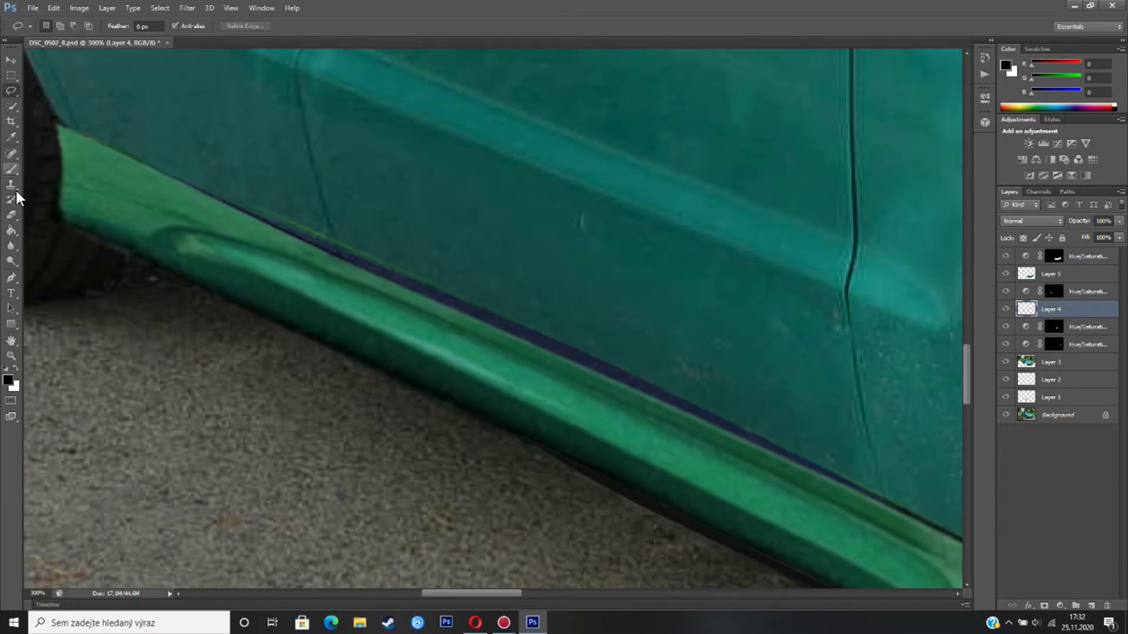
left_click(10, 215)
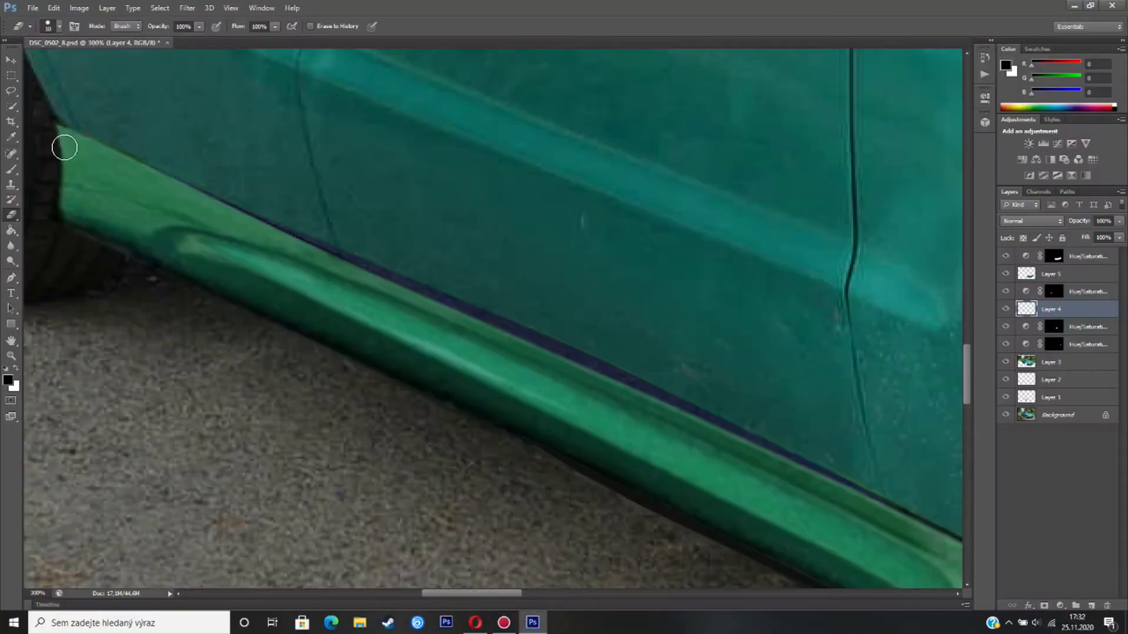
- Outline the dark strip between the doors and the side skirt, and sample the door's dark teal as the foreground colour
key("l")
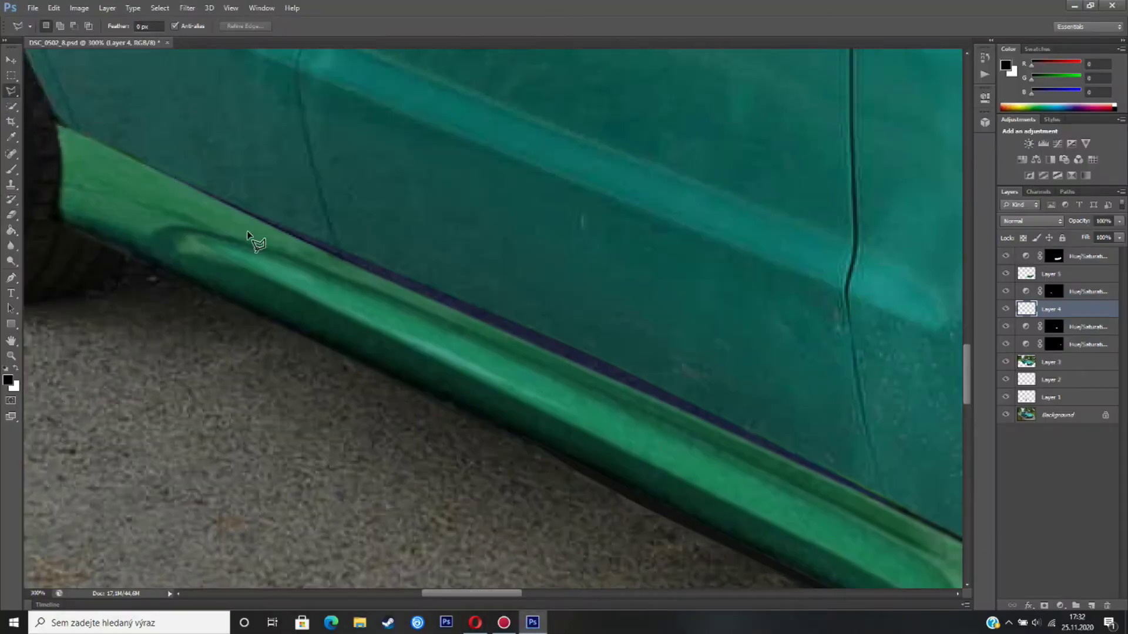
double_click(329, 257)
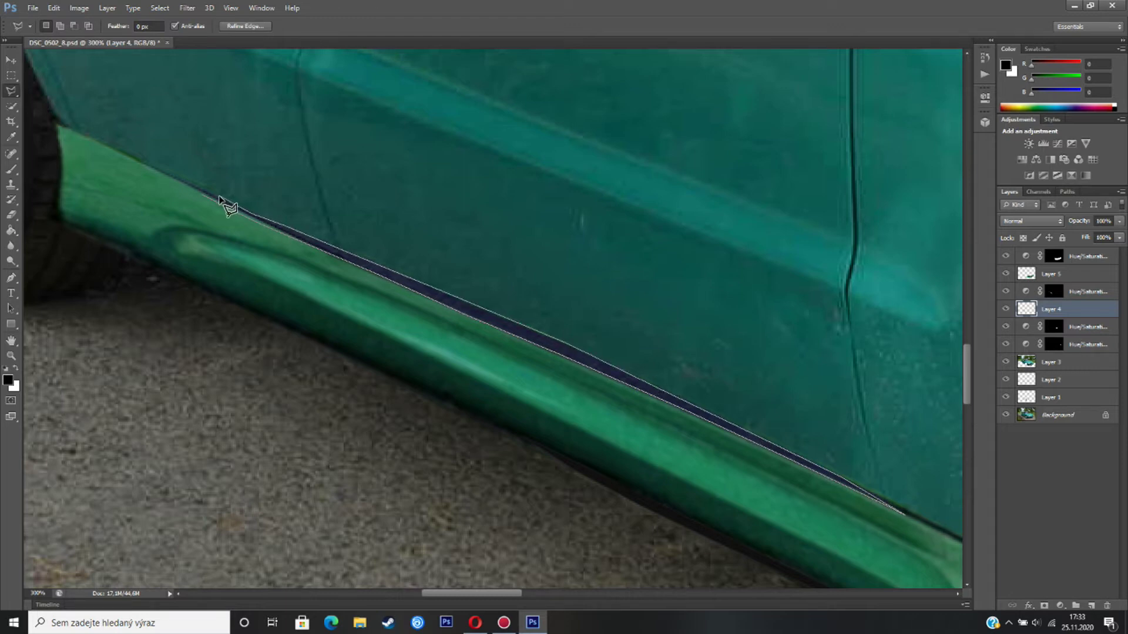
left_click(11, 184)
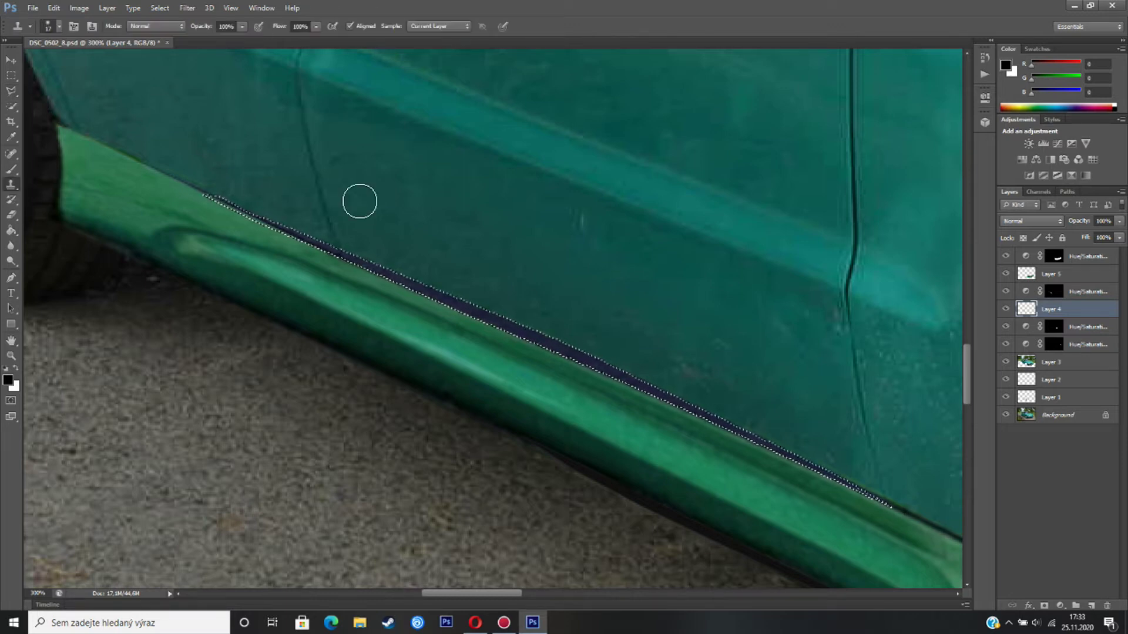
left_click(11, 137)
left_click(386, 211)
left_click(18, 170)
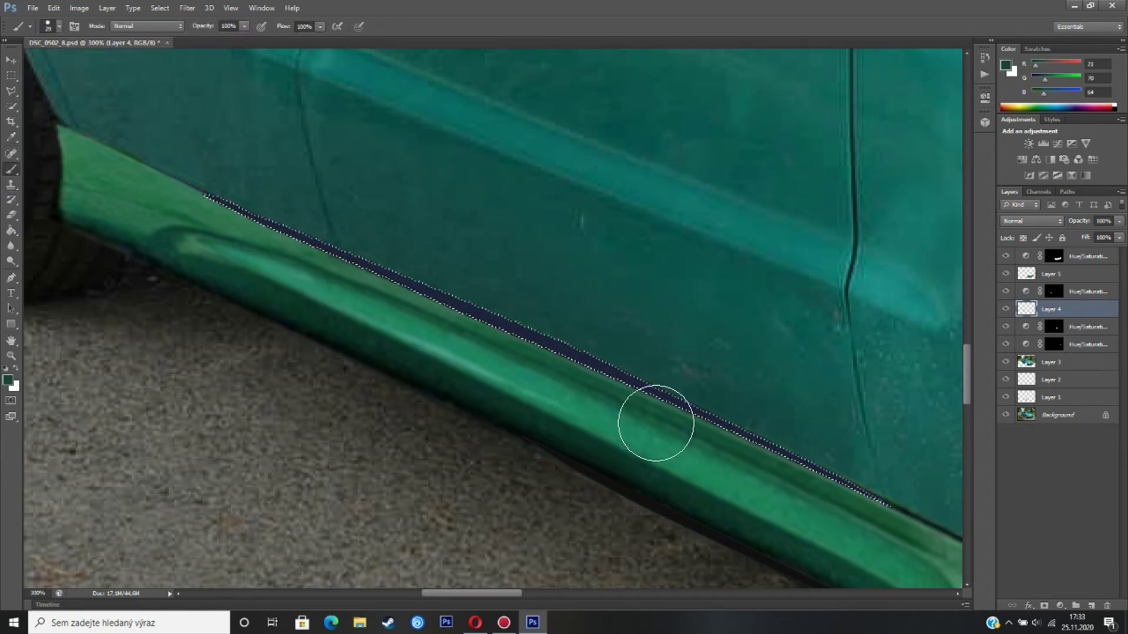
- Sample the side skirt's darker green, paint the outlined strip with a hard 29 px brush, and clear the selection
left_click(11, 141)
left_click(157, 215)
left_click(11, 169)
left_click_drag(218, 211, 642, 414)
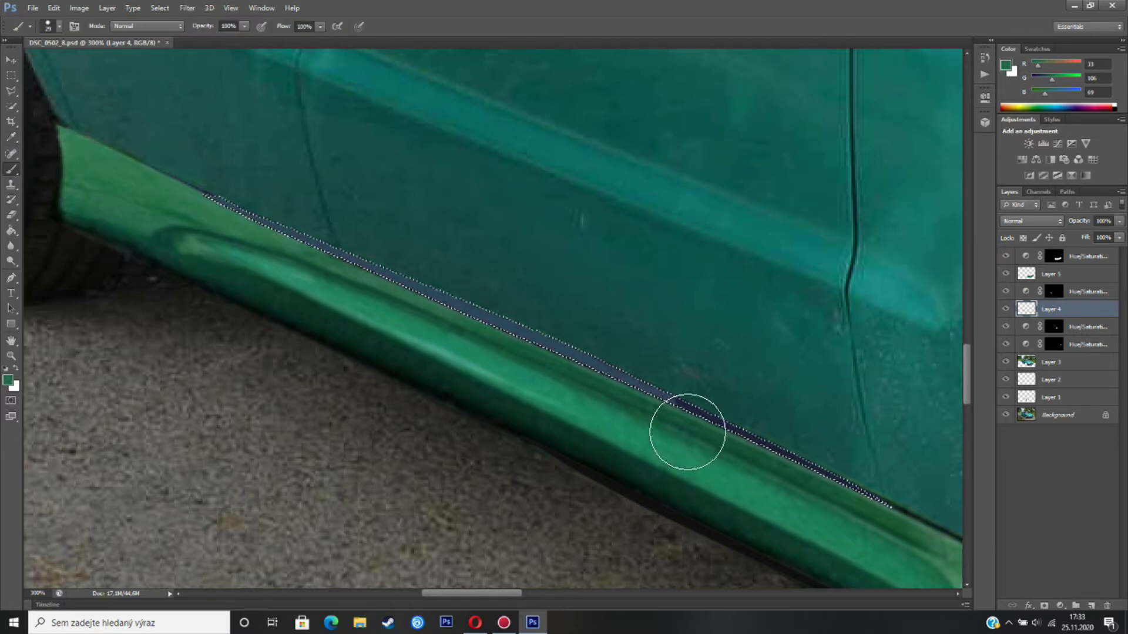
right_click(441, 322)
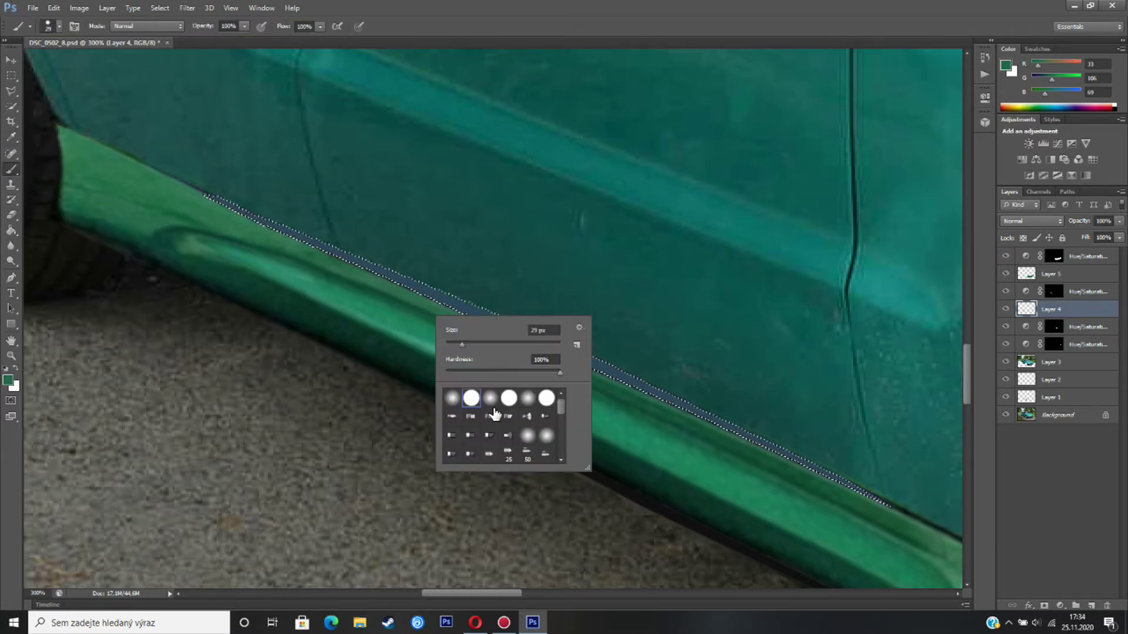
left_click(453, 399)
left_click(471, 401)
left_click(12, 142)
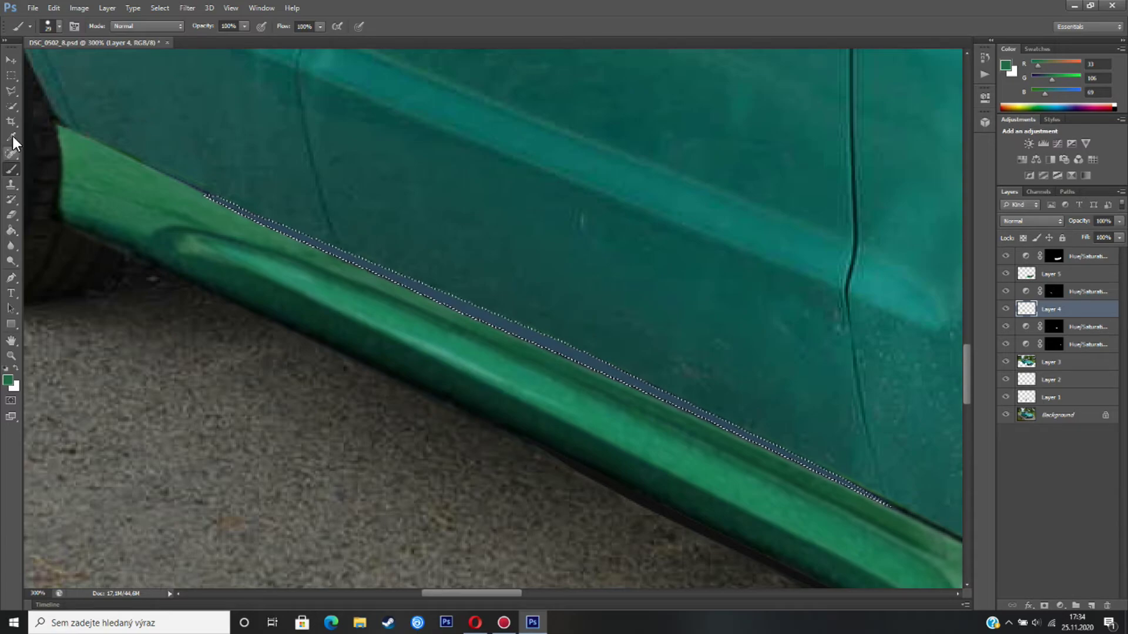
left_click(9, 382)
left_click(683, 160)
key("v")
right_click(10, 92)
left_click(59, 89)
left_click(131, 113)
- Outline the angular notch between the front tyre's rear upper edge and the wheel arch with the Polygonal Lasso
left_click(11, 356)
scroll(171, 325, "down", 5)
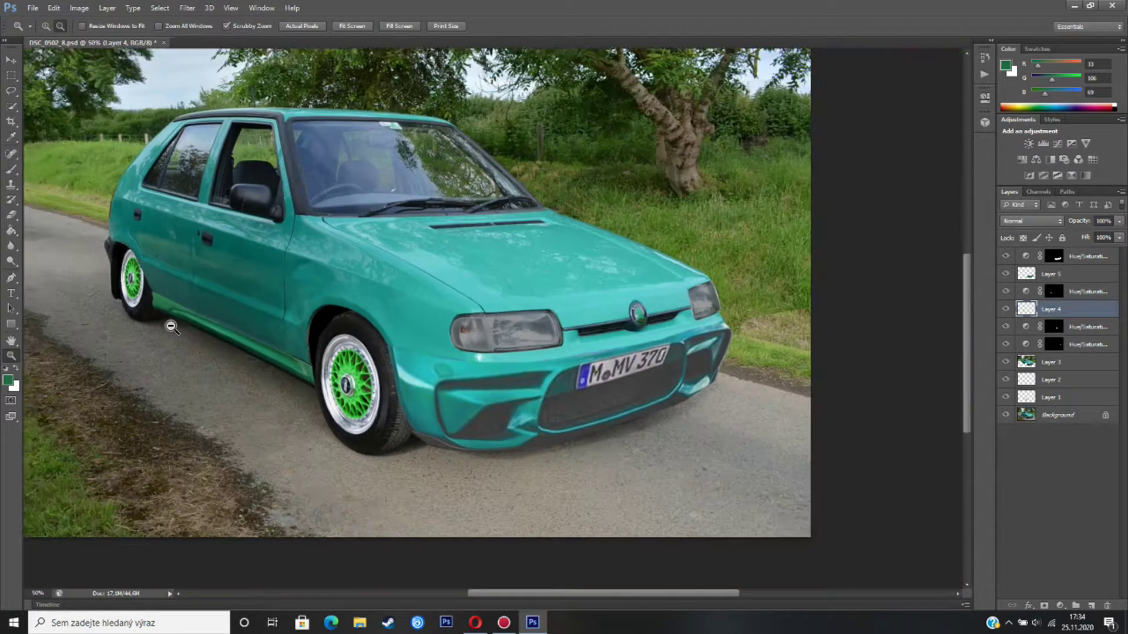
left_click(569, 375)
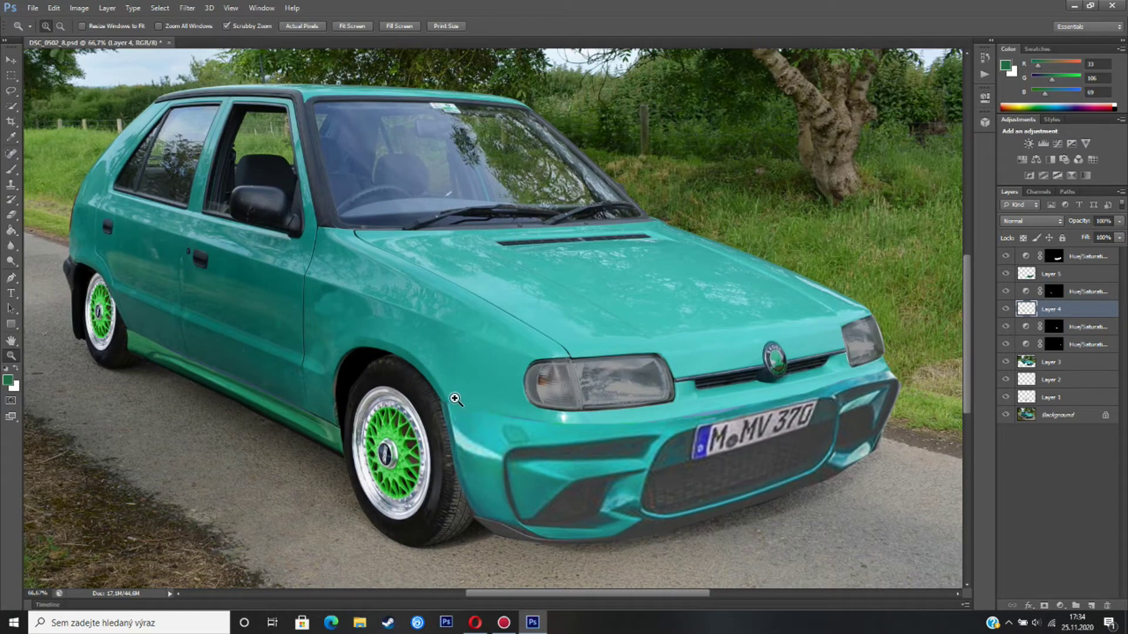
left_click(345, 393)
left_click(346, 393)
left_click(346, 393)
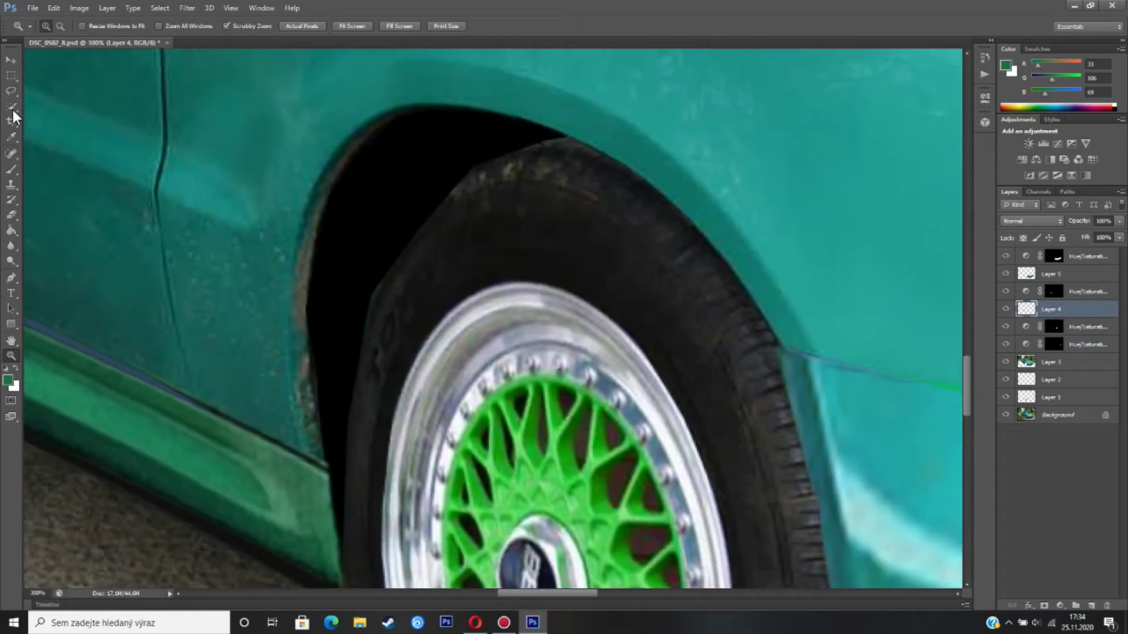
right_click(9, 91)
left_click(59, 102)
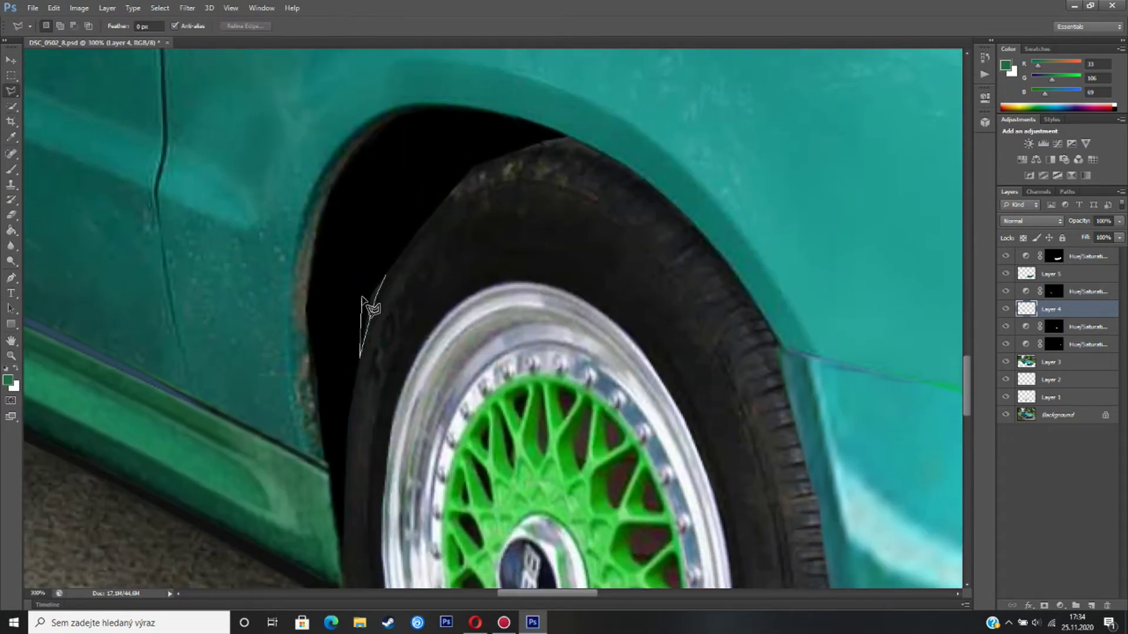
left_click(386, 276)
- Set the foreground colour to black and paint the outlined edge of the front tyre
left_click(10, 169)
left_click(8, 380)
left_click(247, 353)
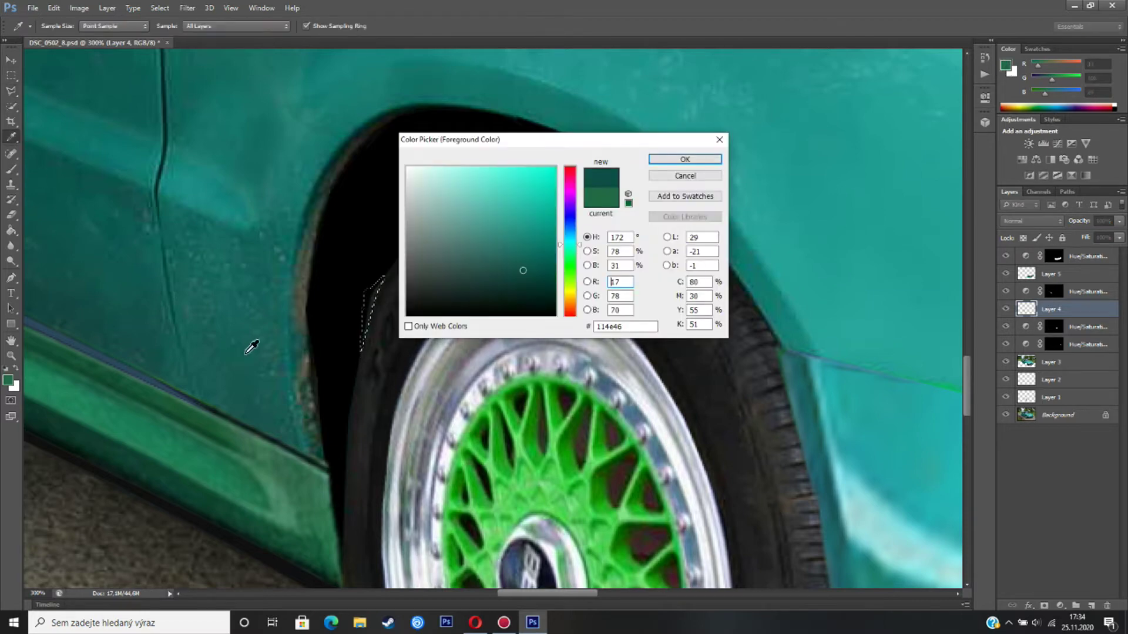
left_click_drag(506, 247, 315, 381)
key("Return")
- Outline another uneven section along the top of the front tyre, paint it black, and clear the selection
left_click_drag(11, 91, 39, 92)
right_click(11, 92)
left_click(59, 102)
double_click(455, 177)
key("b")
right_click(12, 91)
left_click(59, 91)
left_click(380, 164)
- Review the whole car and examine the rear wheel area up close
key("z")
left_click_drag(763, 358, 480, 377)
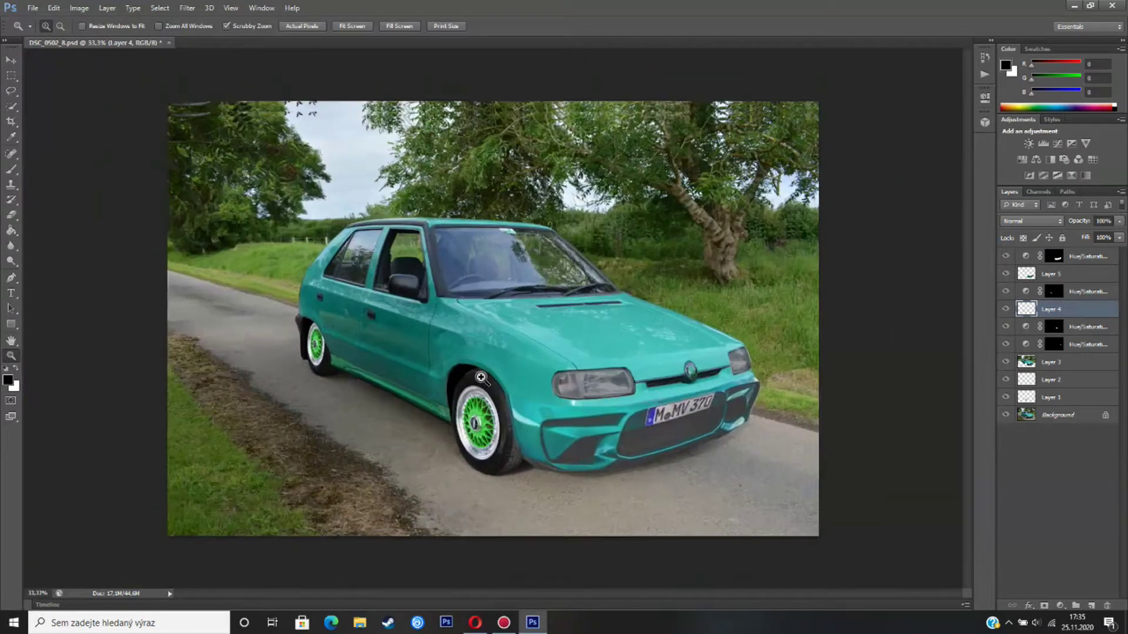
left_click(481, 377)
left_click_drag(502, 592, 479, 589)
left_click(244, 312)
left_click(244, 311)
left_click(243, 312)
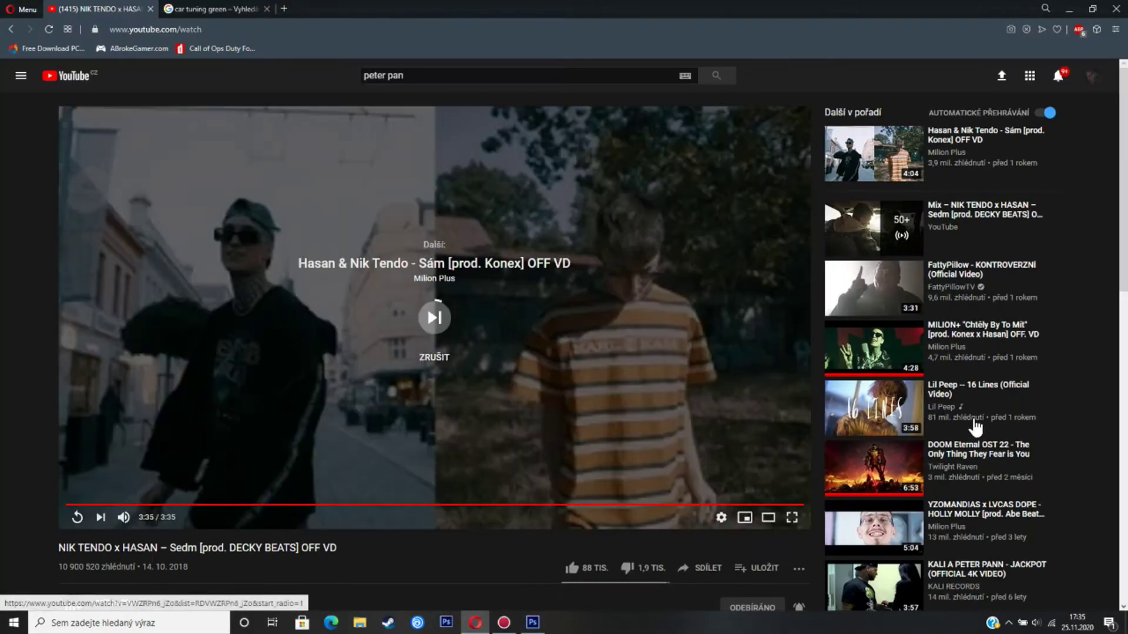
- Switch to the Opera browser and look through the "car tuning green" image results for a suitable car part
scroll(896, 588, "down", 6)
scroll(876, 398, "down", 5)
scroll(876, 397, "up", 10)
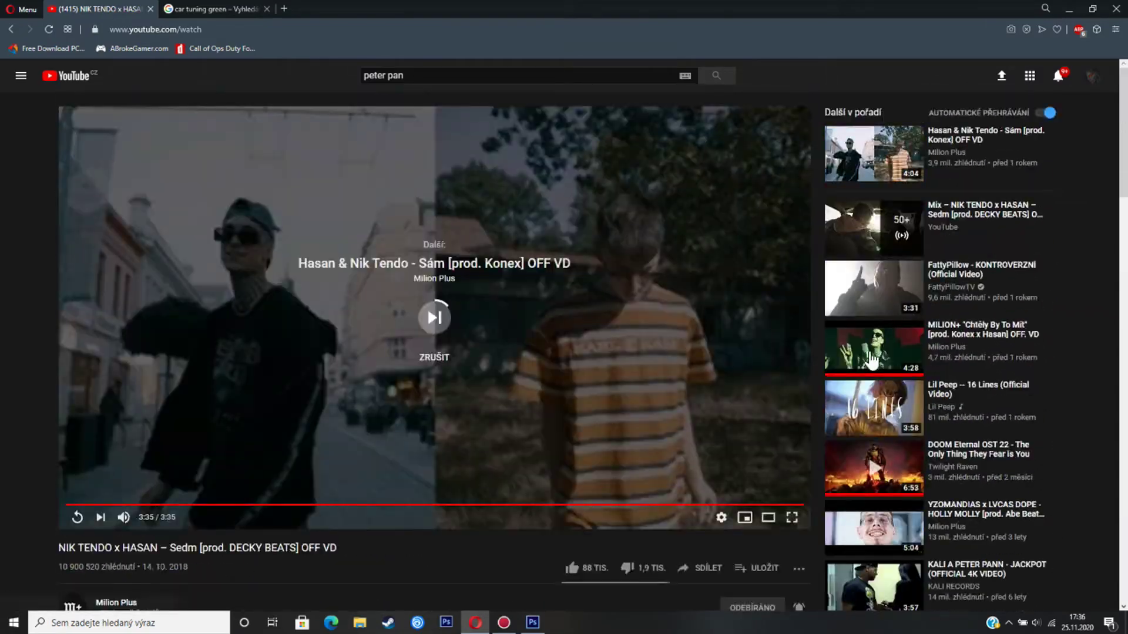
left_click(235, 8)
scroll(335, 445, "down", 20)
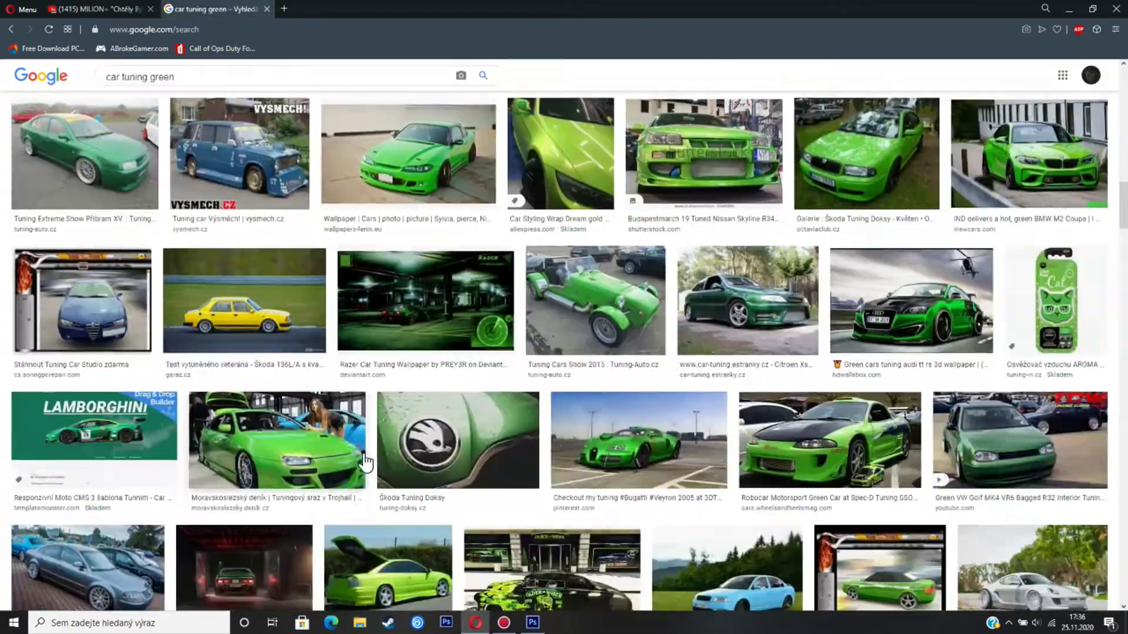
scroll(335, 445, "up", 20)
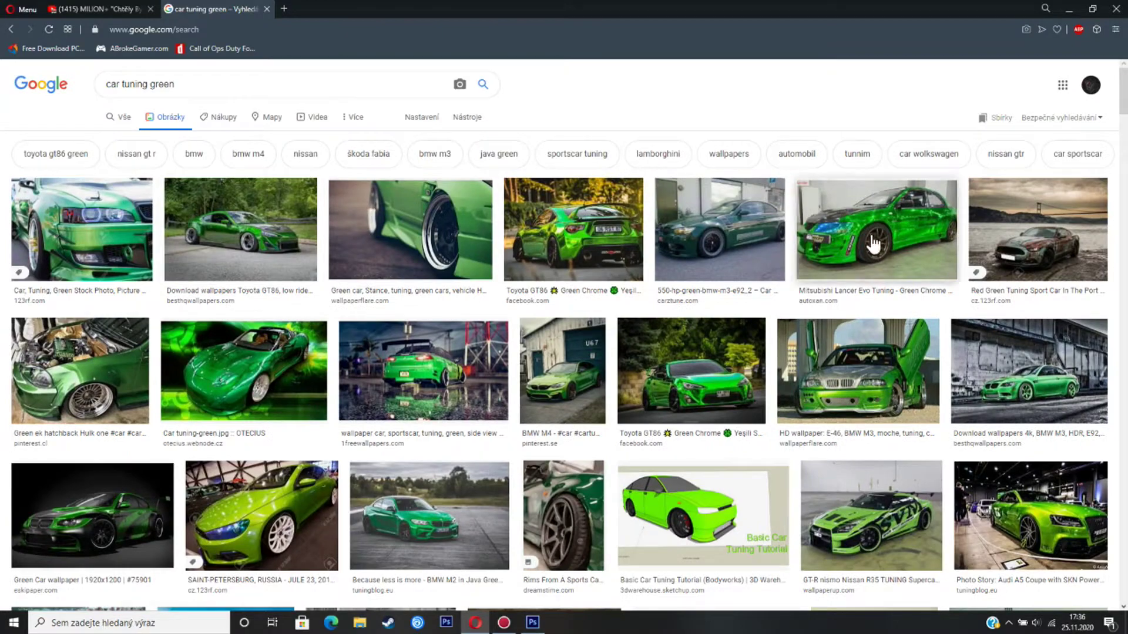
scroll(728, 385, "down", 9)
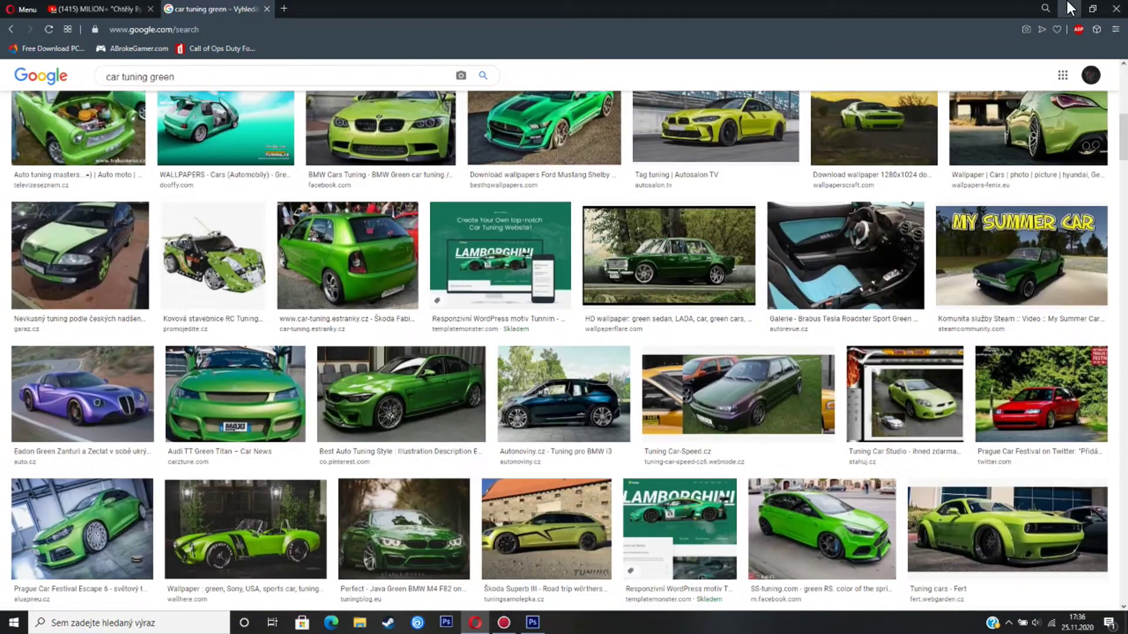
left_click(1069, 8)
- Outline the gap between the lower end of the rear mudflap and the rear tyre, and paint it black
left_click(10, 91)
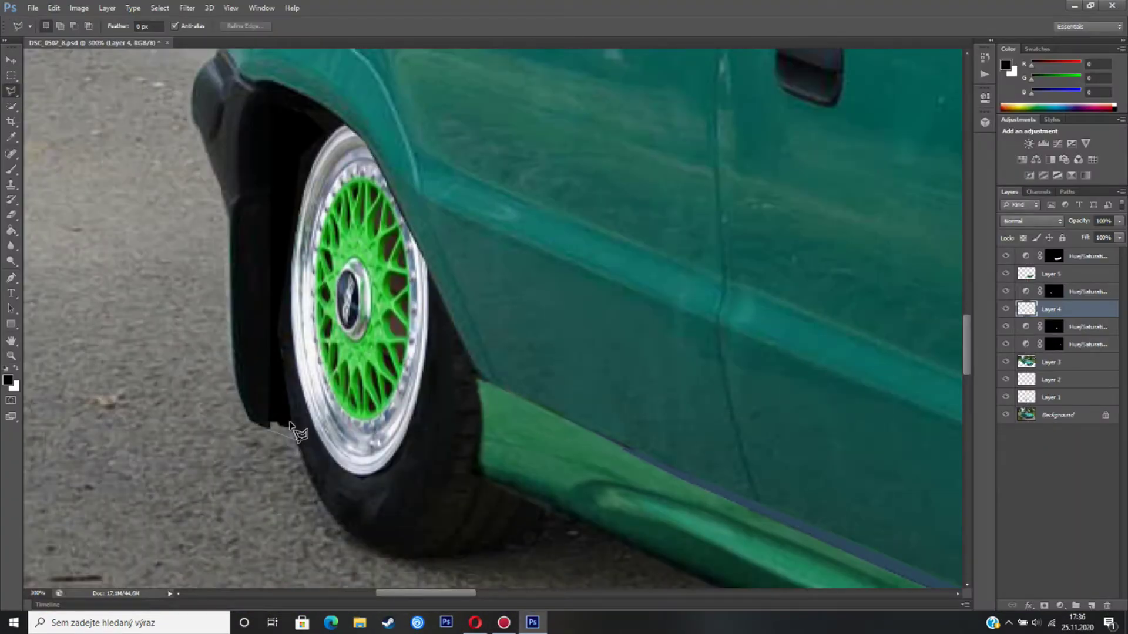
key("b")
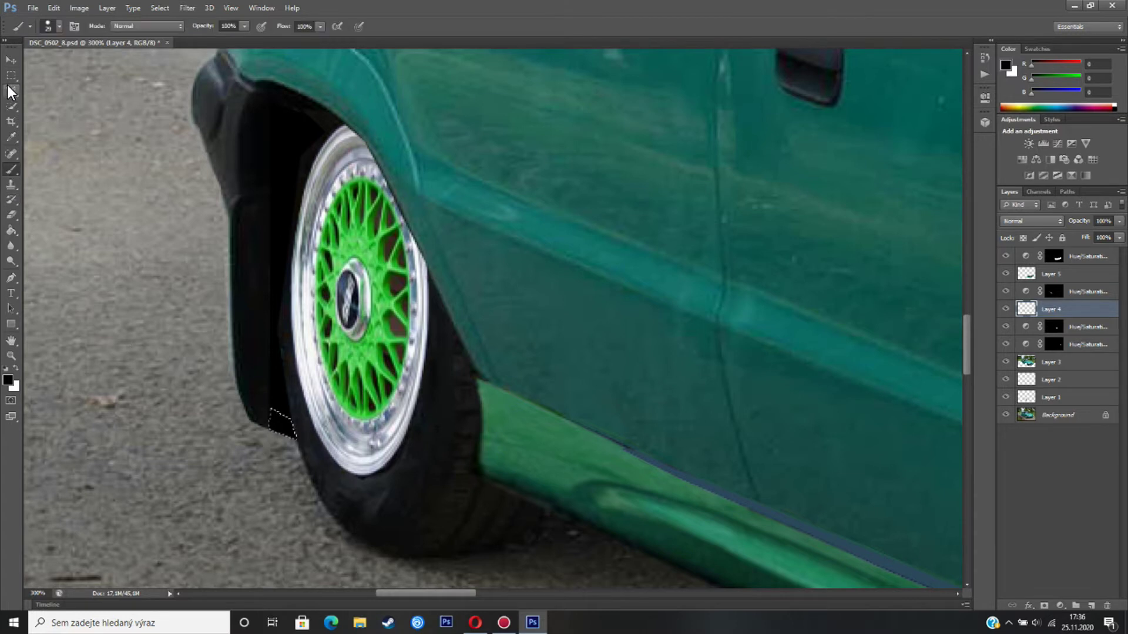
left_click(11, 91)
scroll(415, 479, "up", 5)
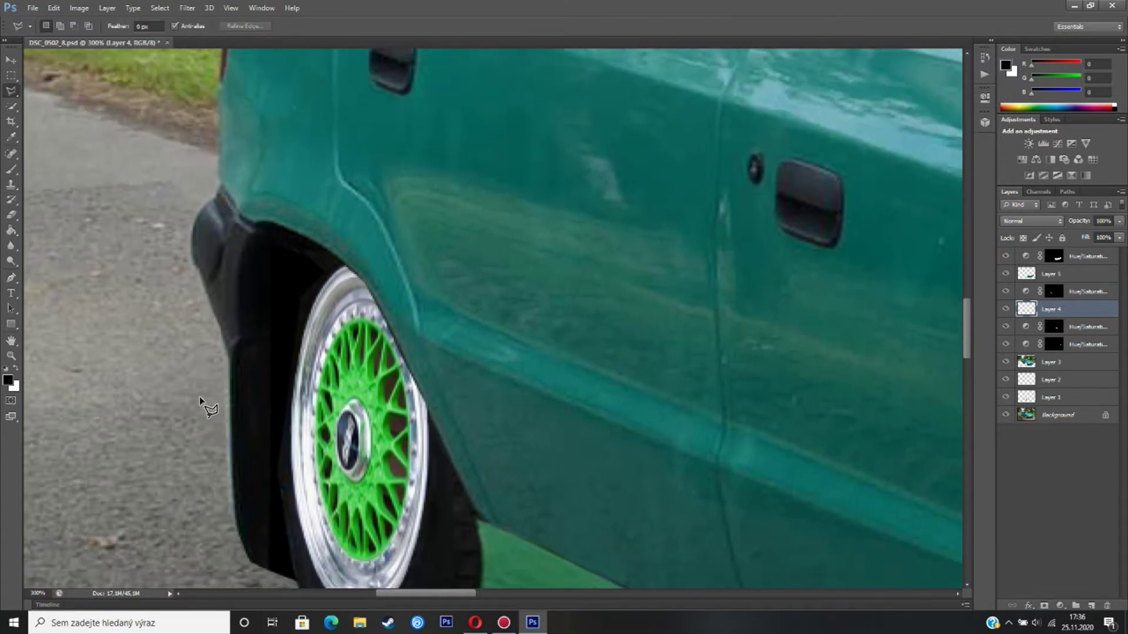
- Switch to the Opera browser and search Google Images for "car tuning green back"
left_click(475, 623)
scroll(488, 354, "up", 10)
left_click_drag(175, 84, 120, 101)
left_click(214, 88)
type("back")
key("Return")
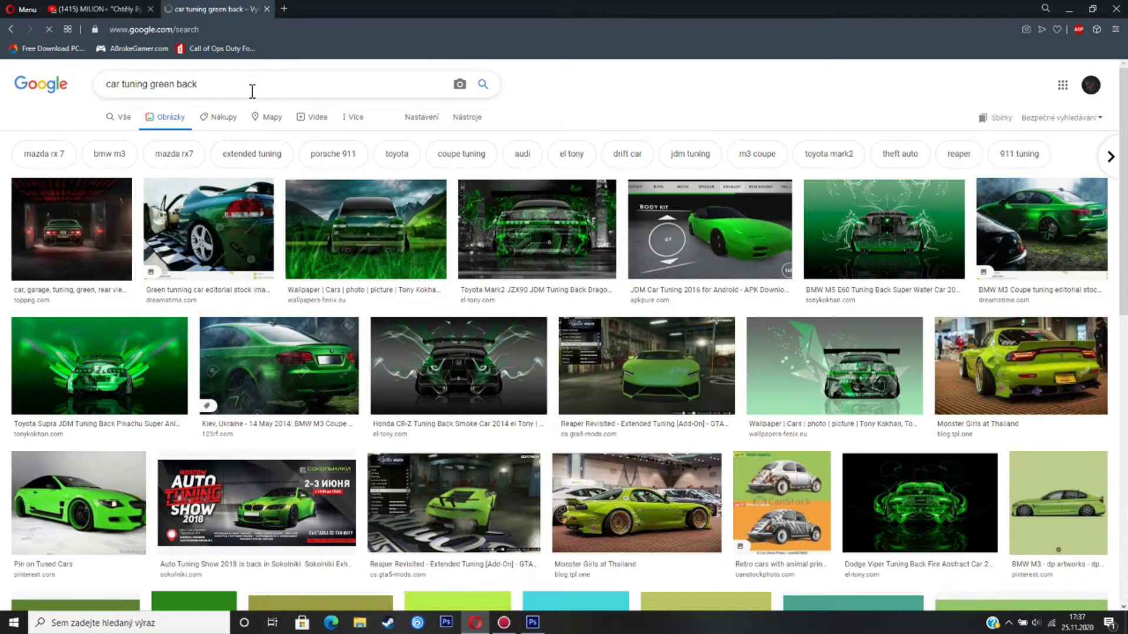
- Preview the green Mazda RX7 photos and look through the image results for a usable rear view
scroll(632, 307, "down", 2)
left_click(618, 388)
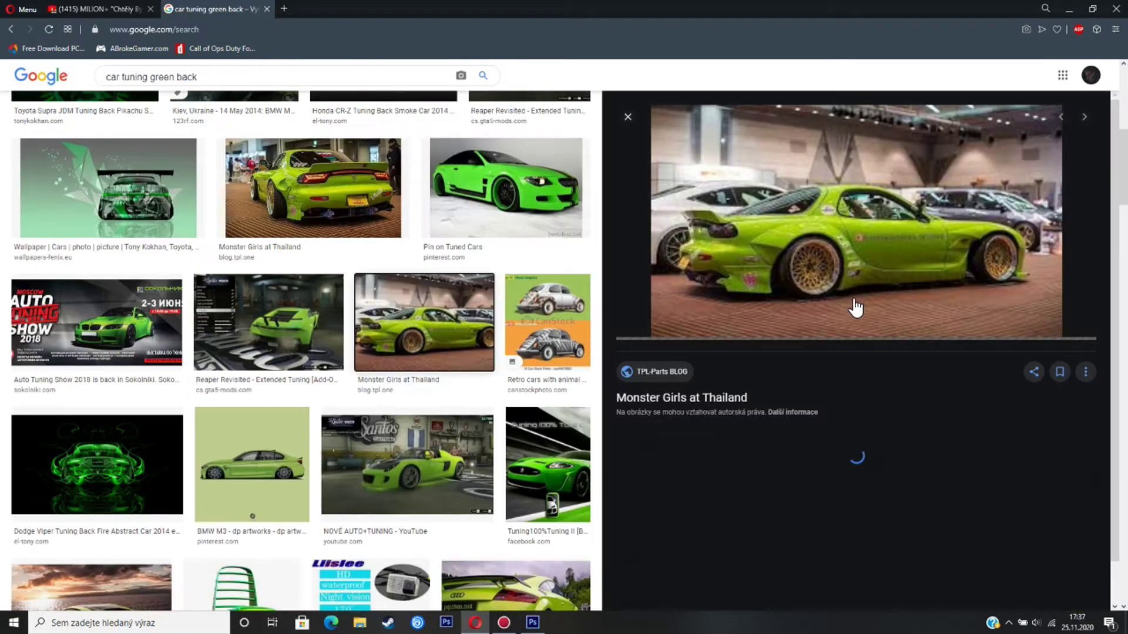
left_click(680, 485)
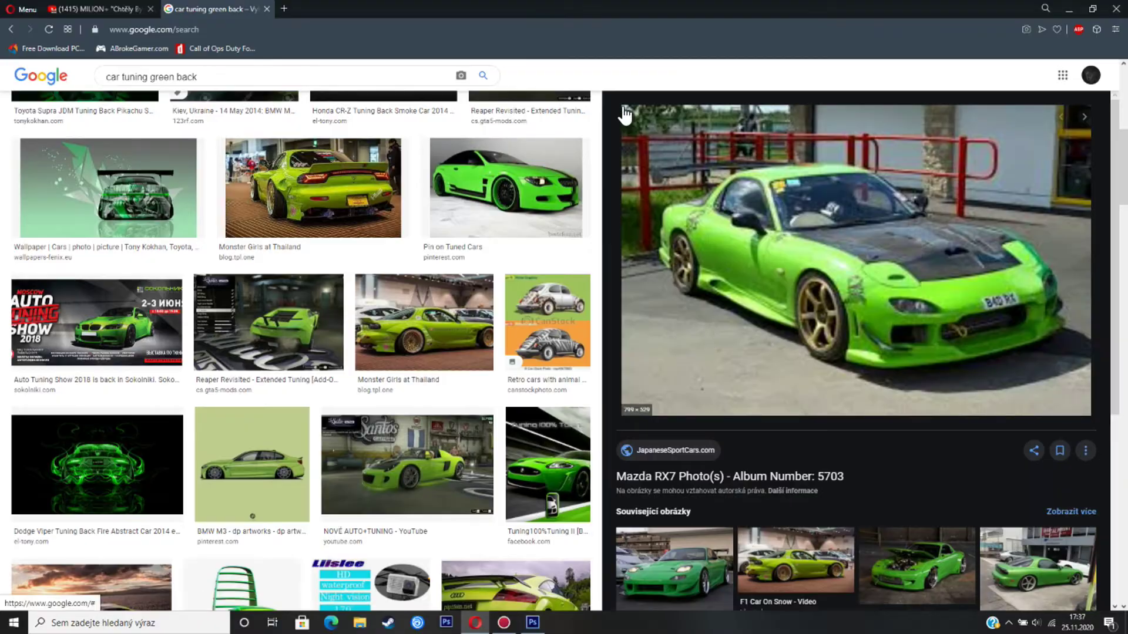
key("Escape")
scroll(572, 439, "down", 15)
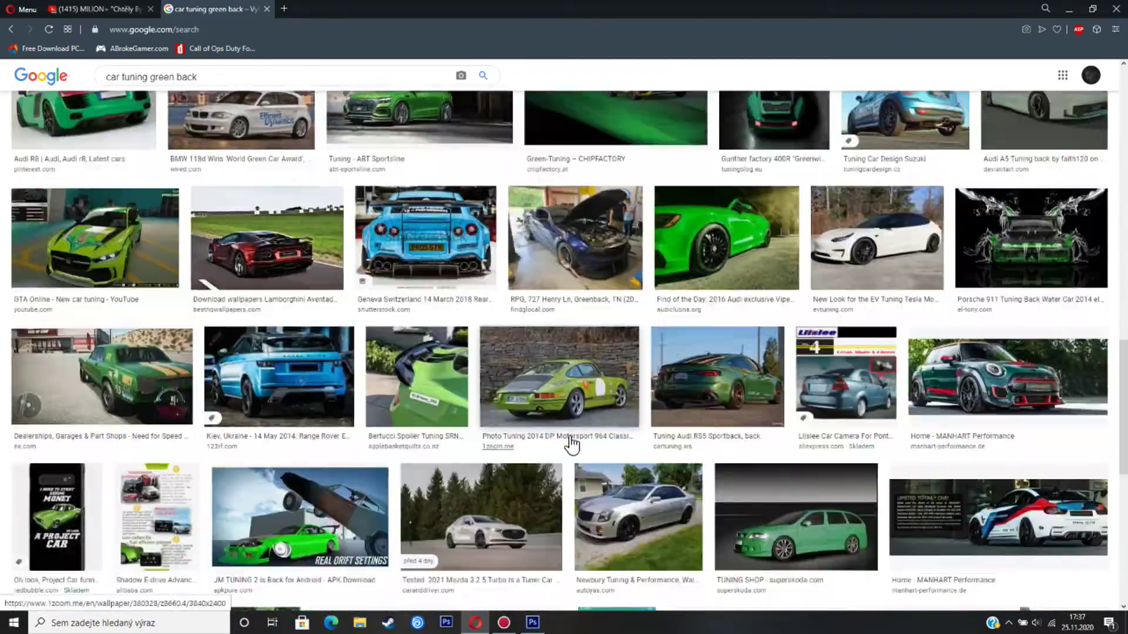
scroll(572, 445, "down", 10)
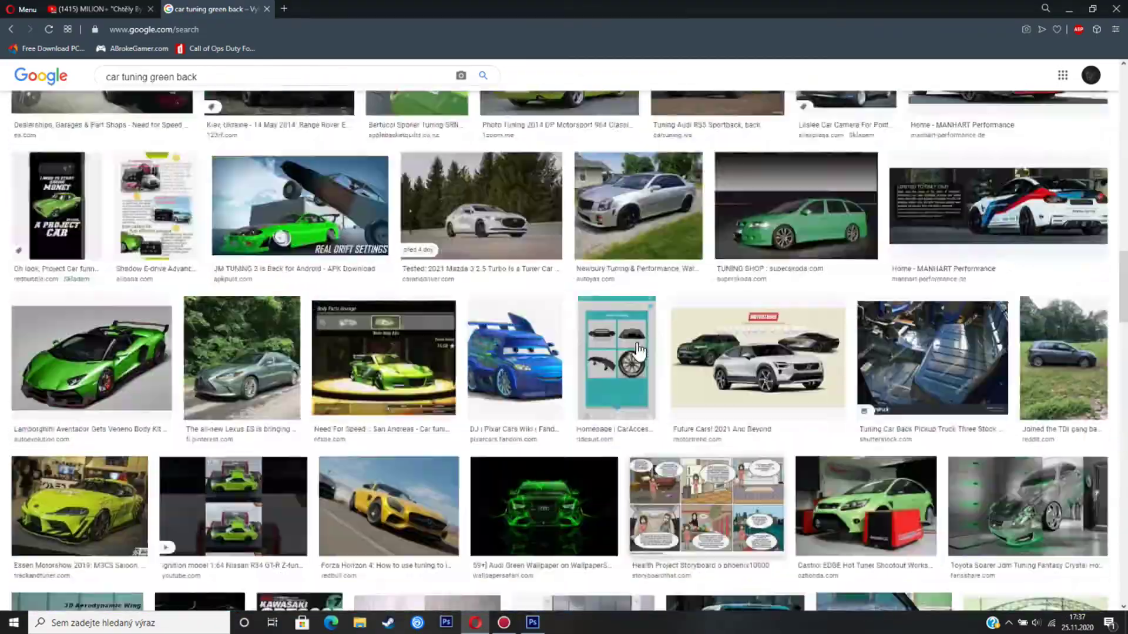
scroll(625, 360, "up", 20)
- Follow the related images of green BMW rear views and open the 2013 BMW M5 Individual photo
left_click(247, 232)
scroll(823, 482, "down", 5)
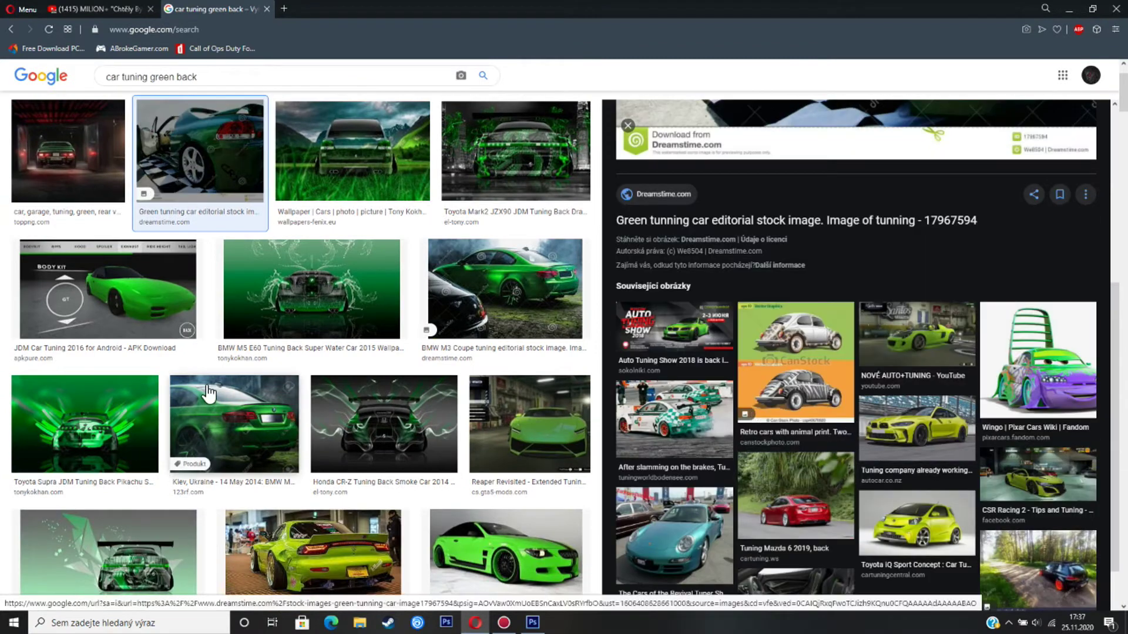
left_click(216, 403)
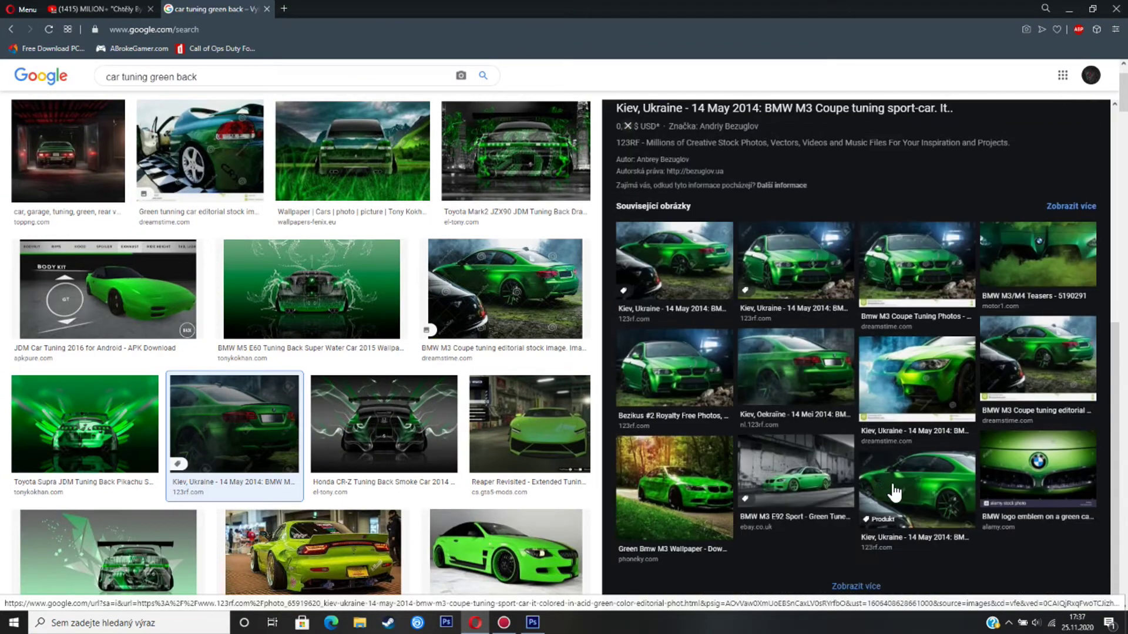
left_click(710, 516)
left_click(706, 548)
scroll(705, 548, "down", 3)
left_click(844, 353)
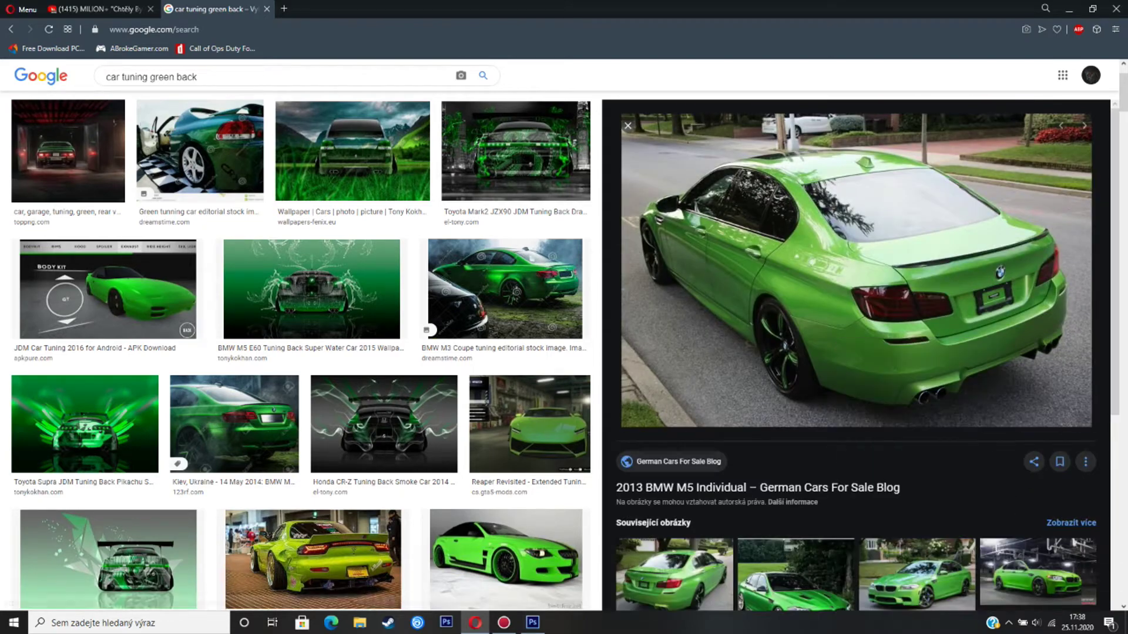
- Switch to Photoshop and paste the green BMW M5 photo as a new layer above Layer 4
left_click(533, 622)
scroll(380, 252, "down", 1)
key("z")
scroll(204, 363, "down", 5)
key("ctrl+v")
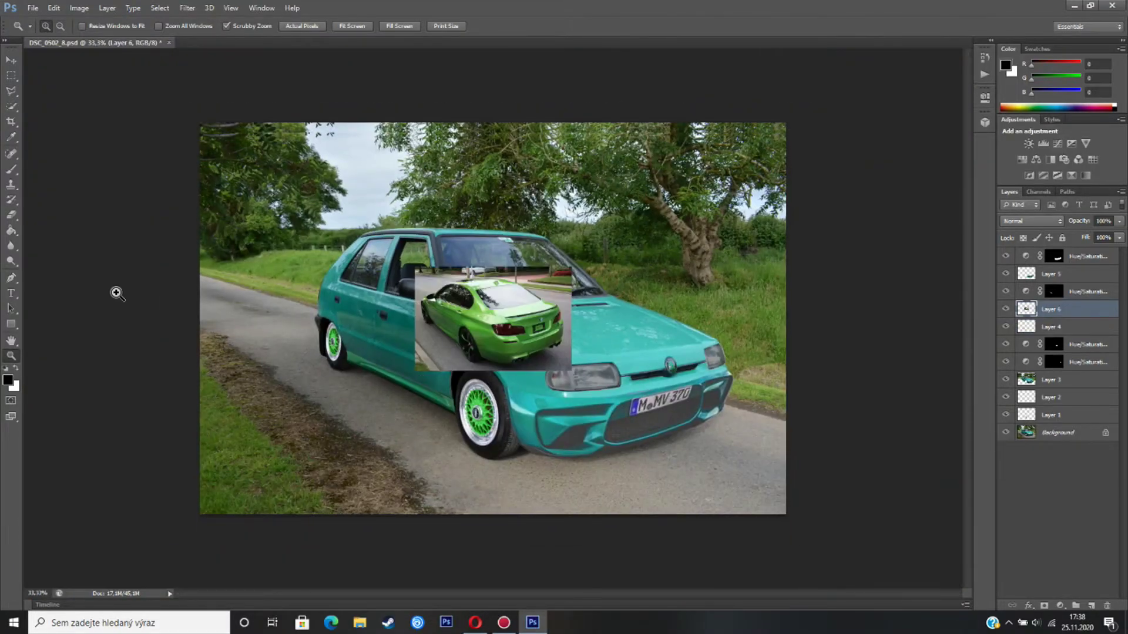
- Outline the BMW M5's rear bumper corner behind the wheel, keep that piece on its own layer and delete the photo layer
scroll(469, 333, "up", 4)
left_click_drag(561, 593, 582, 593)
left_click(10, 91)
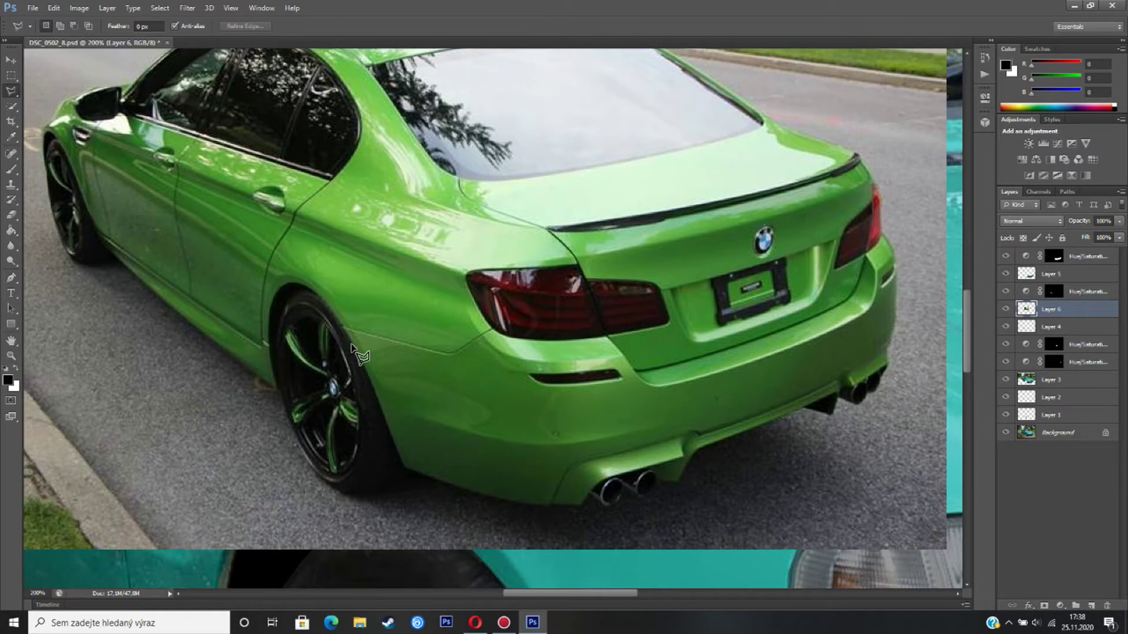
left_click(404, 470)
left_click(496, 498)
left_click(552, 506)
left_click(550, 435)
left_click(464, 348)
left_click(449, 352)
left_click(345, 328)
right_click(1081, 309)
left_click(957, 219)
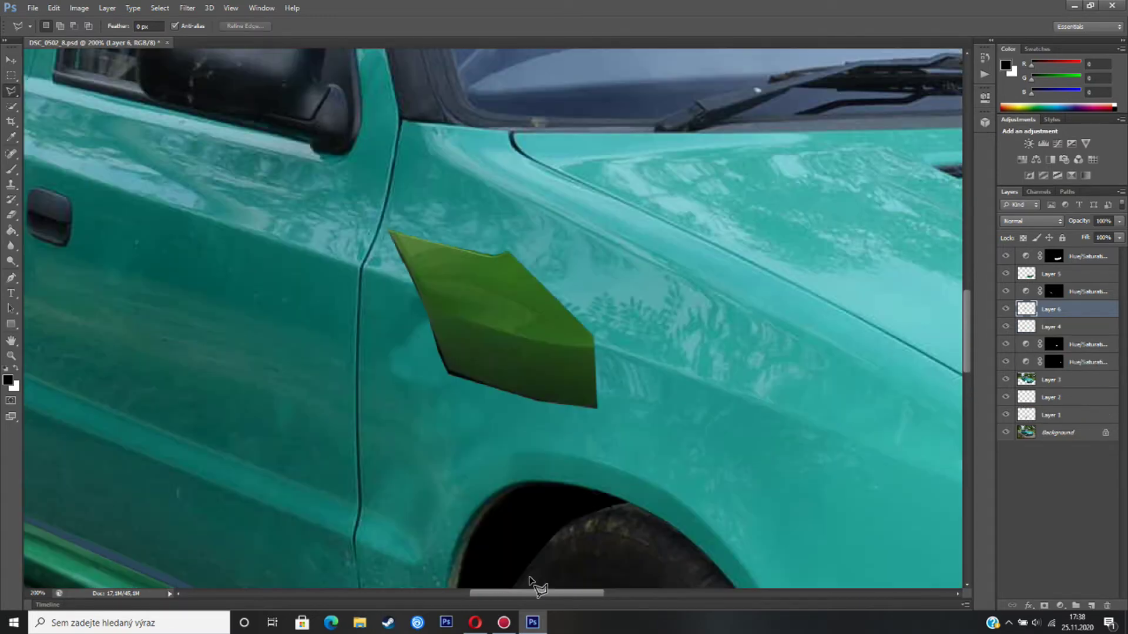
- Move the bumper piece to the Škoda's rear corner and free-transform it, rotating it to line up behind the rear wheel
left_click_drag(470, 332, 263, 362)
left_click_drag(565, 594, 489, 593)
left_click_drag(622, 384, 441, 372)
key("ctrl+t")
left_click_drag(654, 374, 217, 377)
left_click_drag(382, 384, 307, 361)
left_click_drag(78, 361, 511, 361)
left_click_drag(424, 391, 165, 416)
left_click_drag(276, 318, 292, 402)
left_click_drag(187, 345, 205, 316)
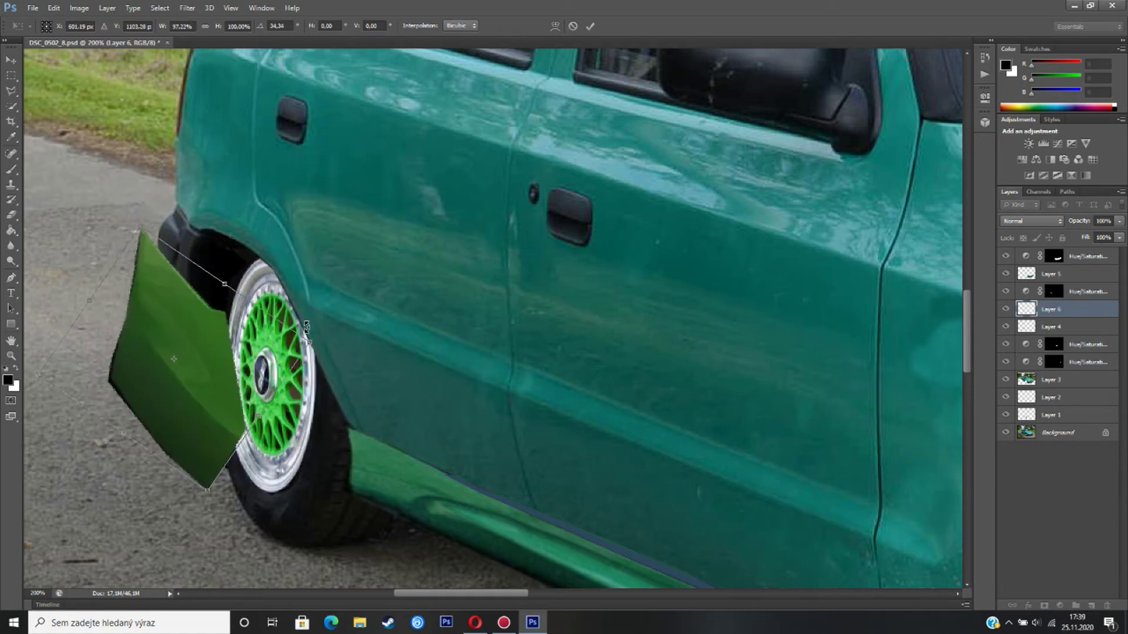
left_click_drag(300, 334, 262, 342)
left_click_drag(202, 299, 252, 252)
- Warp the bumper piece to follow the rear bumper and mudflap beside the rear wheel, and apply the transformation
right_click(207, 417)
left_click(226, 473)
left_click_drag(238, 391, 212, 369)
left_click_drag(230, 283, 217, 238)
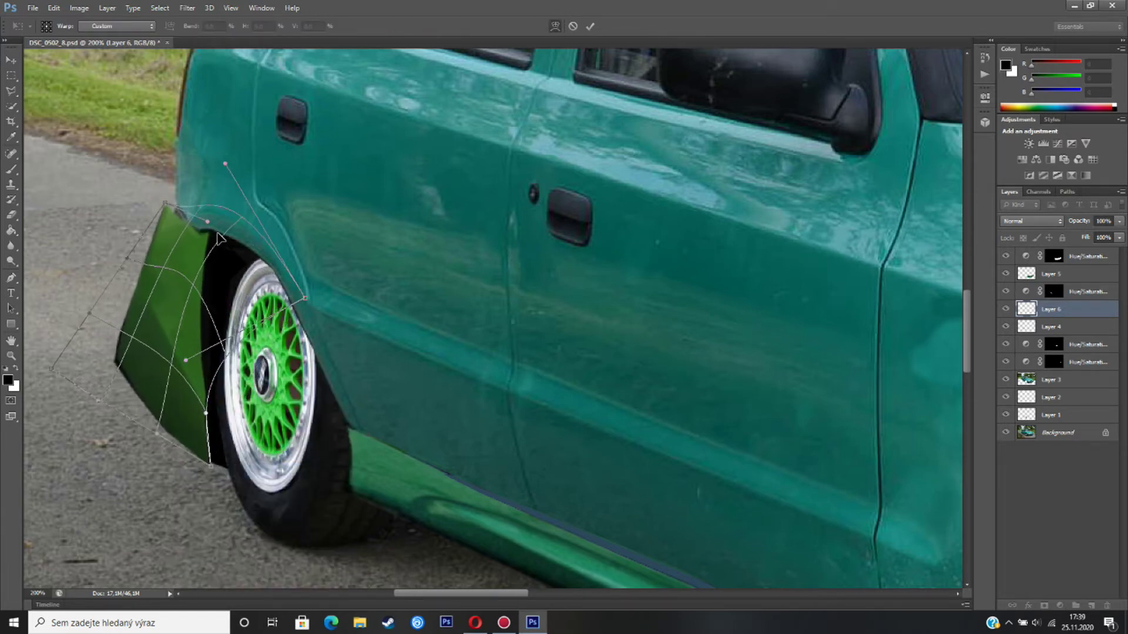
left_click_drag(178, 207, 177, 201)
left_click_drag(67, 345, 117, 269)
left_click_drag(129, 390, 183, 383)
left_click_drag(168, 306, 194, 272)
left_click(10, 60)
left_click(504, 234)
- Delete Layer 6, which holds the warped rear bumper piece
right_click(1065, 310)
left_click(1028, 219)
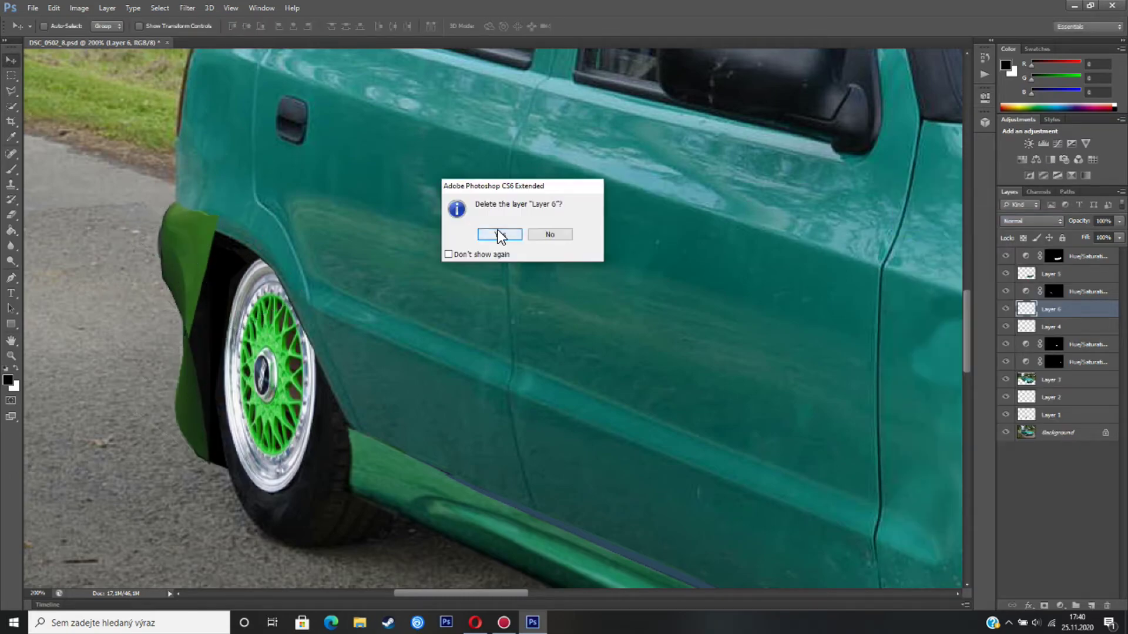
left_click(499, 234)
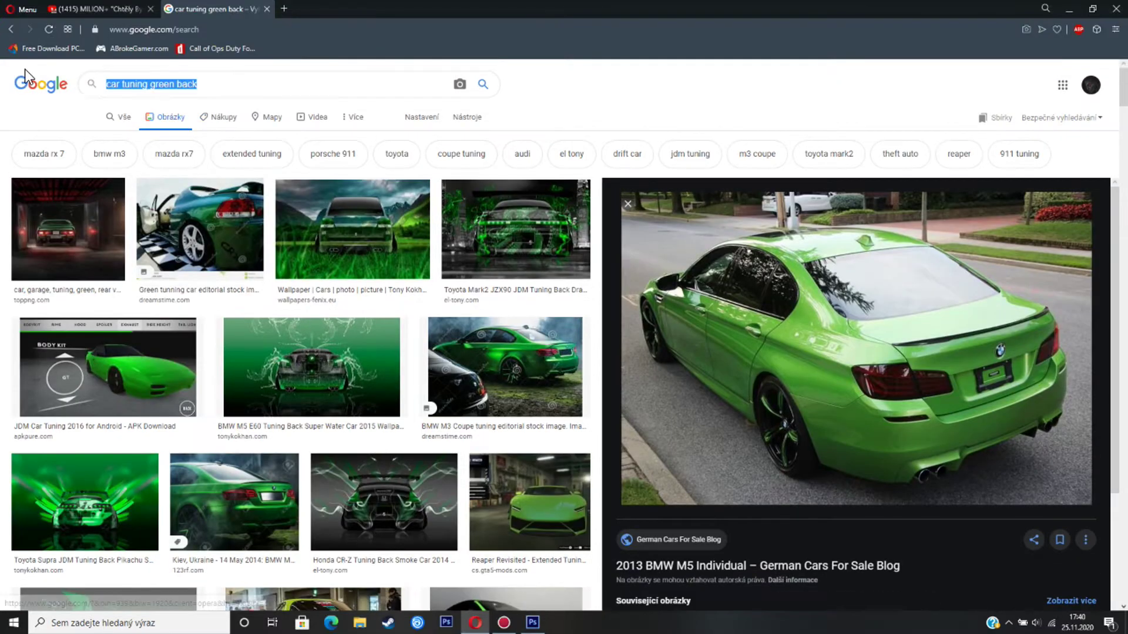
- Change the browser's image search to "car tuning green bmw" and open the green BMW M3 photo with the dark indoor background
double_click(184, 85)
type("mw")
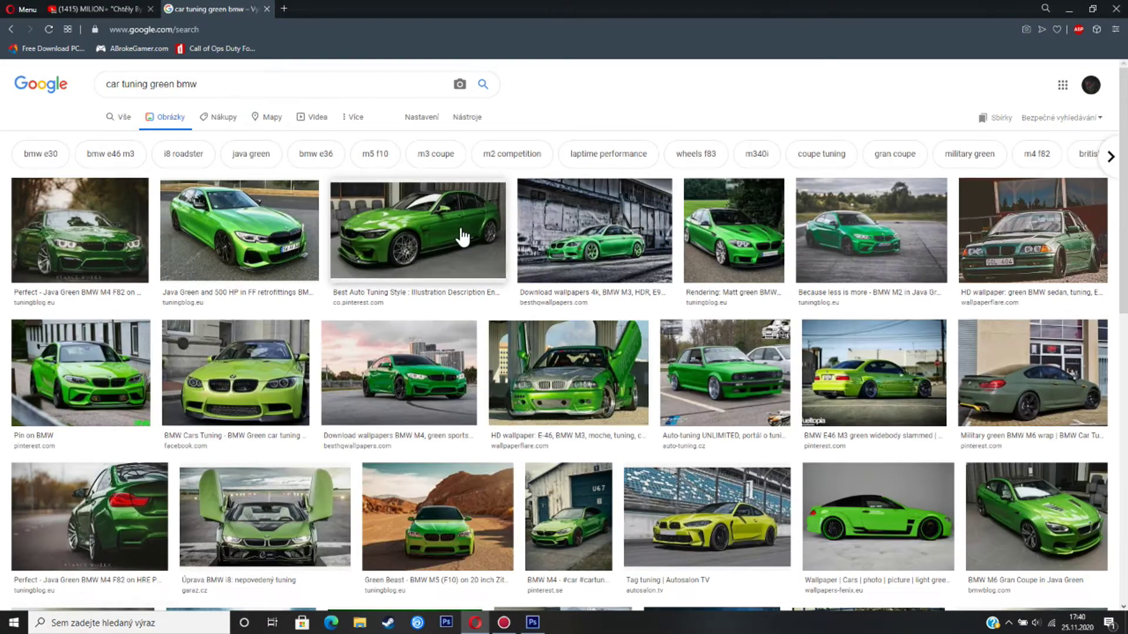
left_click(462, 235)
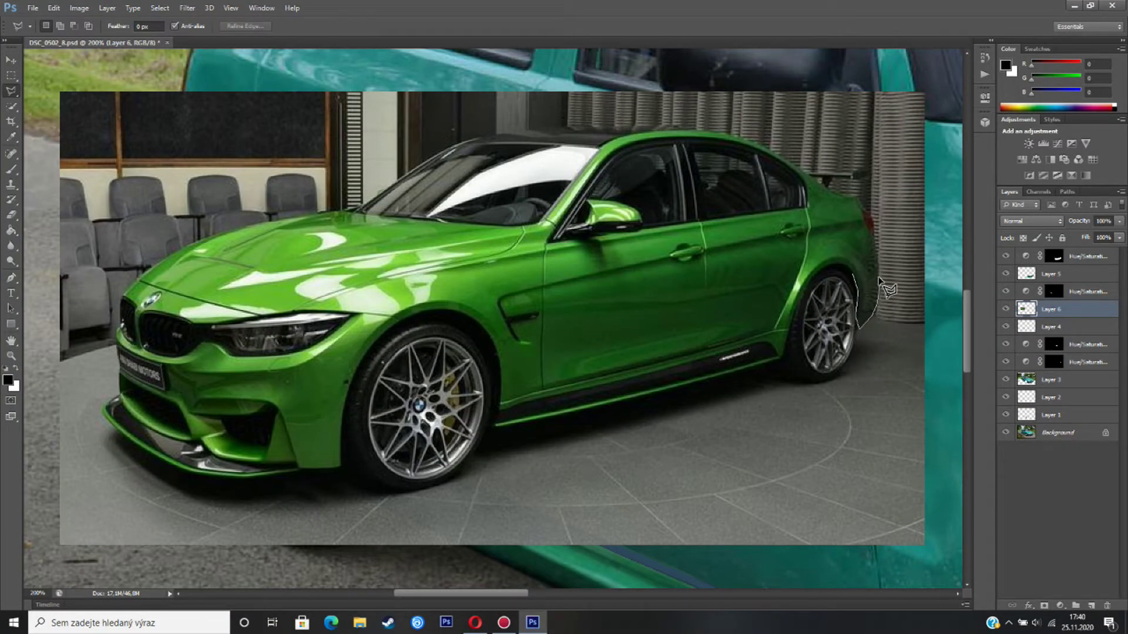
- Delete the BMW M3 photo layer and paste its outlined rear bumper corner as a separate layer
right_click(1048, 314)
left_click(887, 205)
left_click(499, 234)
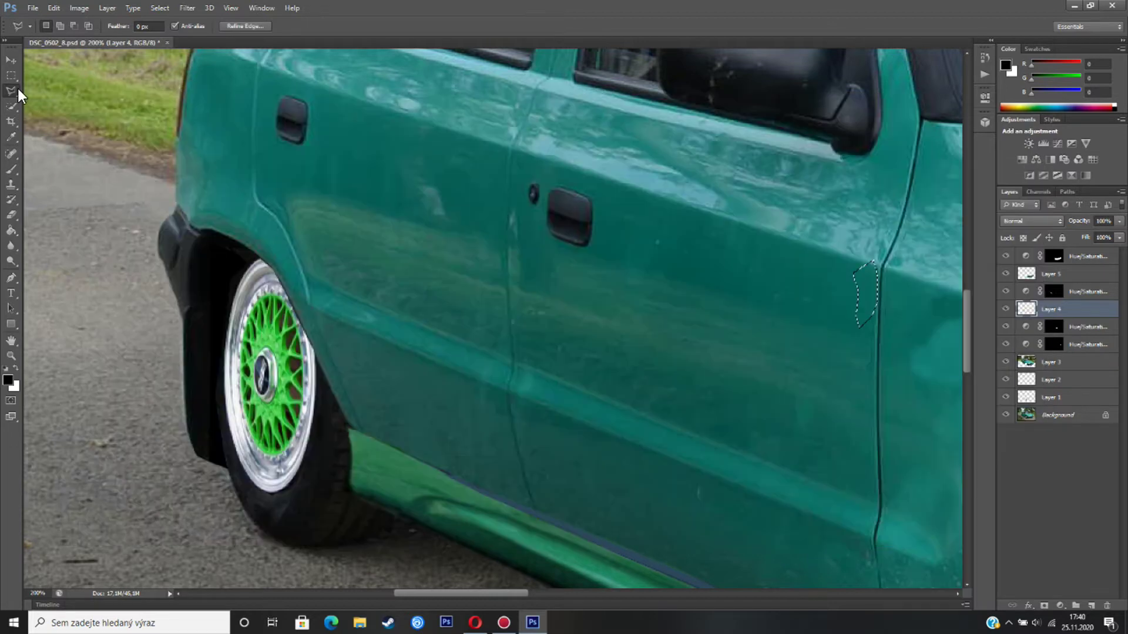
left_click(9, 61)
key("ctrl+v")
- Try enlarging and flipping the M3 bumper piece to fit the Škoda's rear corner, and delete its layer
key("ctrl+t")
left_click_drag(508, 323, 400, 489)
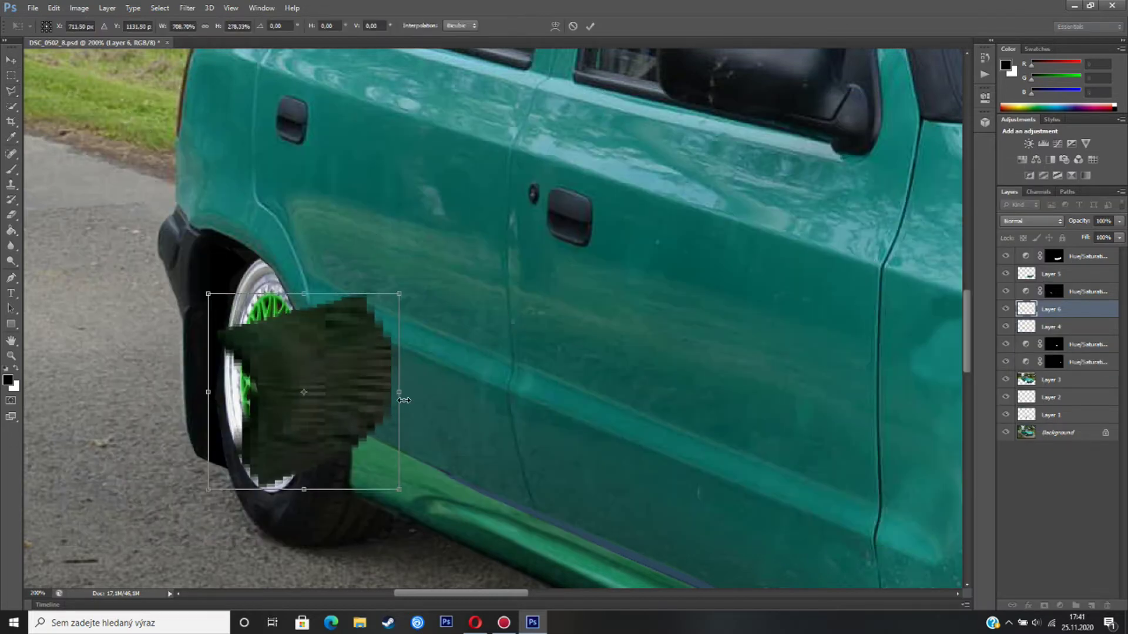
left_click_drag(400, 391, 69, 391)
left_click_drag(139, 390, 173, 323)
left_click(11, 60)
left_click(505, 235)
right_click(1062, 309)
left_click(910, 219)
left_click(497, 234)
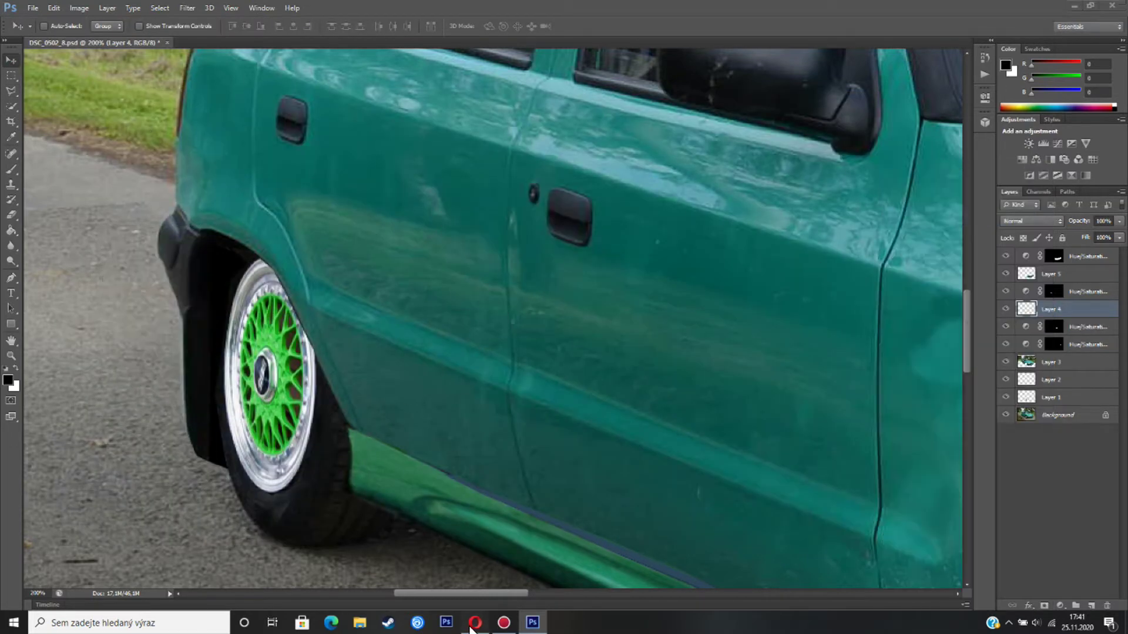
- Switch to the browser, open the related photo of the lime-green 1988 BMW E30 and copy the image
left_click(475, 622)
left_click(548, 445)
left_click(551, 450)
scroll(797, 428, "down", 5)
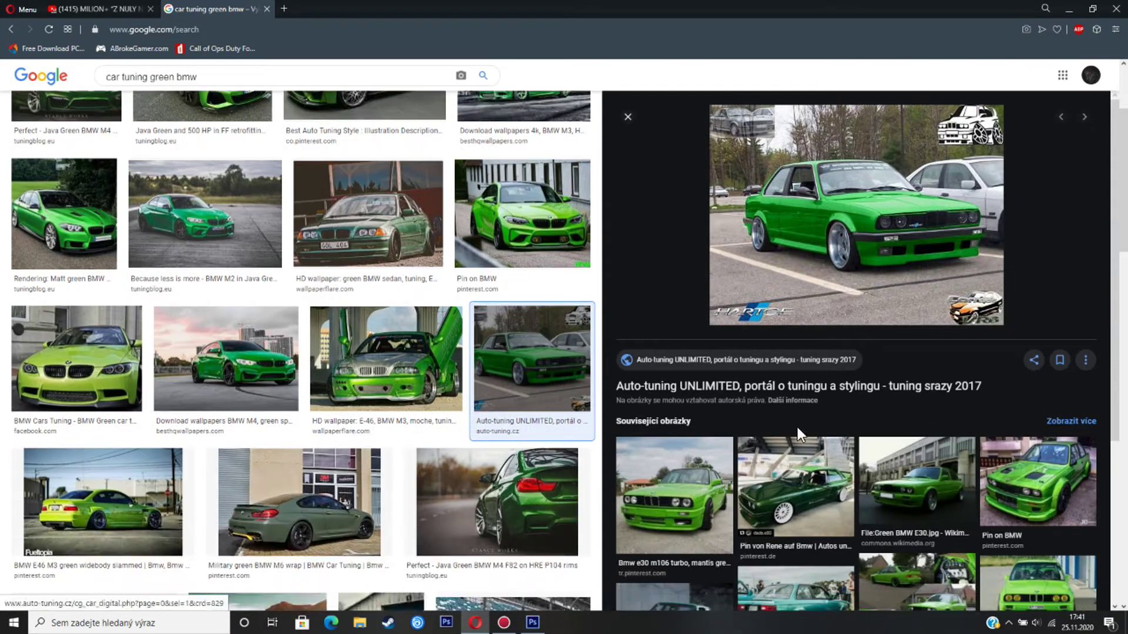
scroll(856, 525, "down", 2)
left_click(675, 471)
right_click(717, 364)
left_click(758, 258)
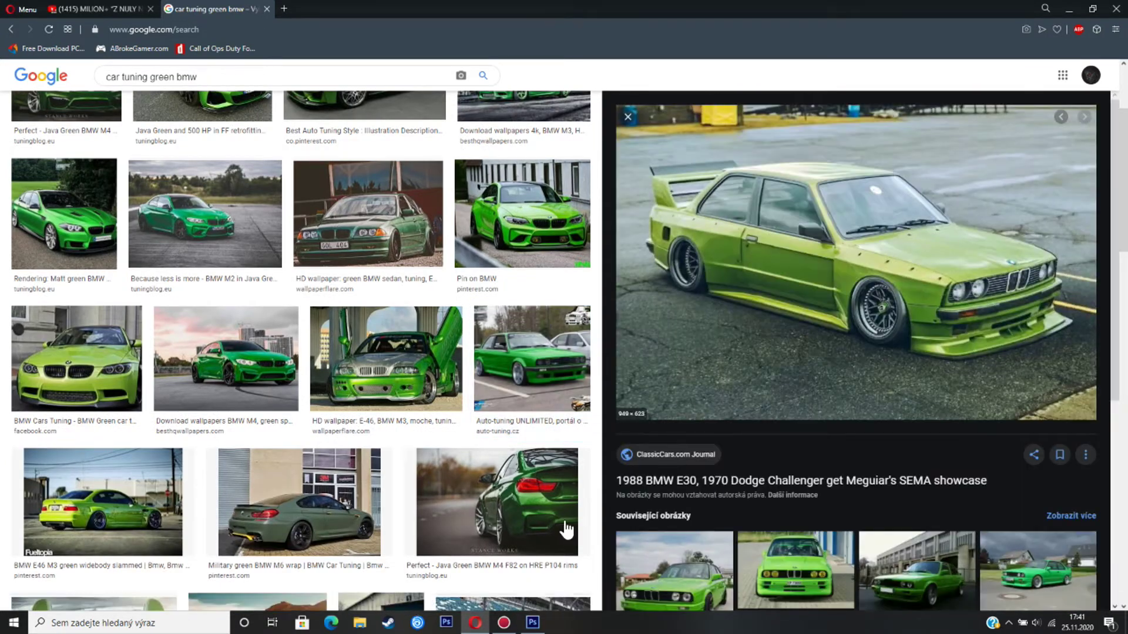
- Paste the E30 photo into Photoshop, isolate its rear bumper corner on its own layer and delete the photo layer
left_click(532, 622)
key("ctrl+v")
left_click_drag(420, 592, 393, 592)
key("l")
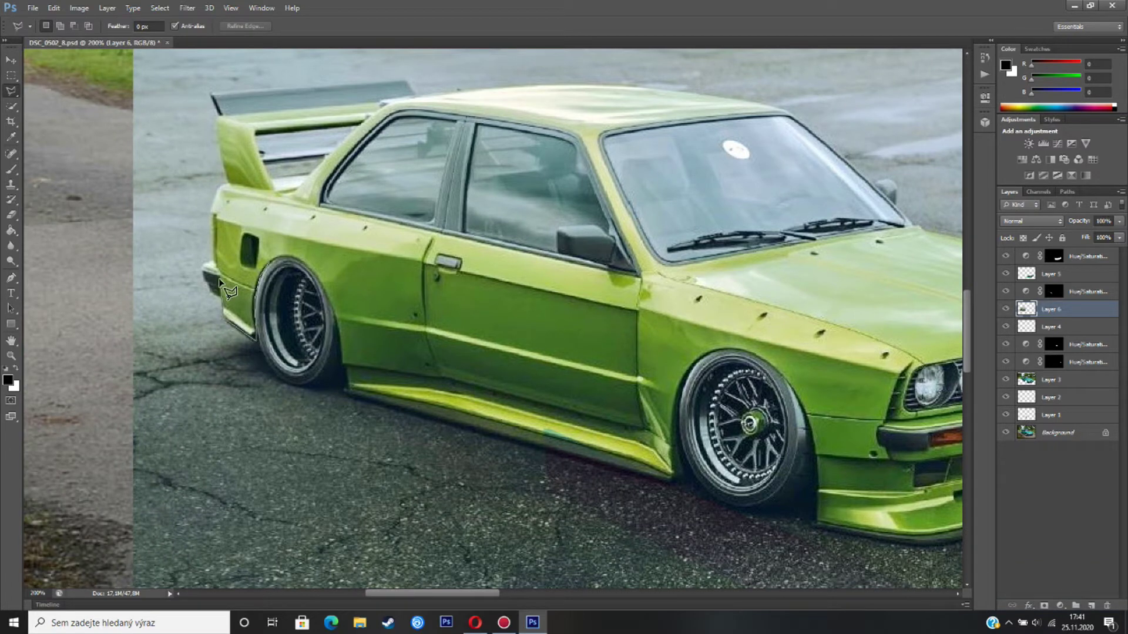
key("ctrl+d")
right_click(1041, 316)
left_click(873, 220)
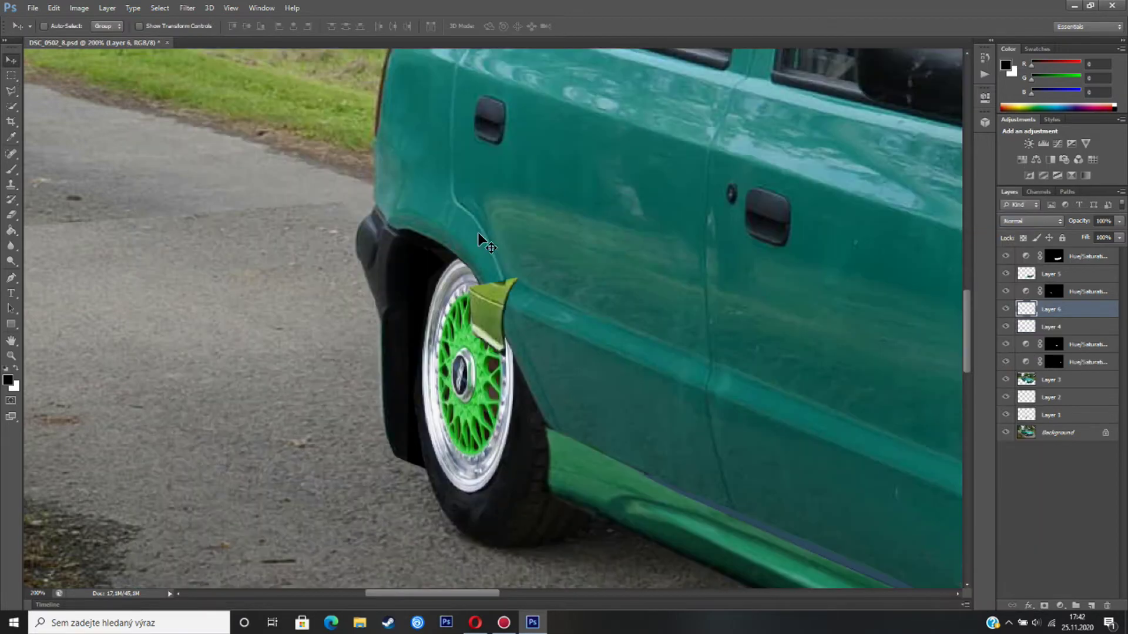
- Free-transform the E30 bumper piece, stretching it over the Škoda's rear corner, and start warping its lower end
key("ctrl+t")
left_click_drag(396, 419, 395, 479)
left_click_drag(395, 342, 345, 346)
right_click(400, 339)
left_click(415, 432)
left_click_drag(372, 479, 365, 536)
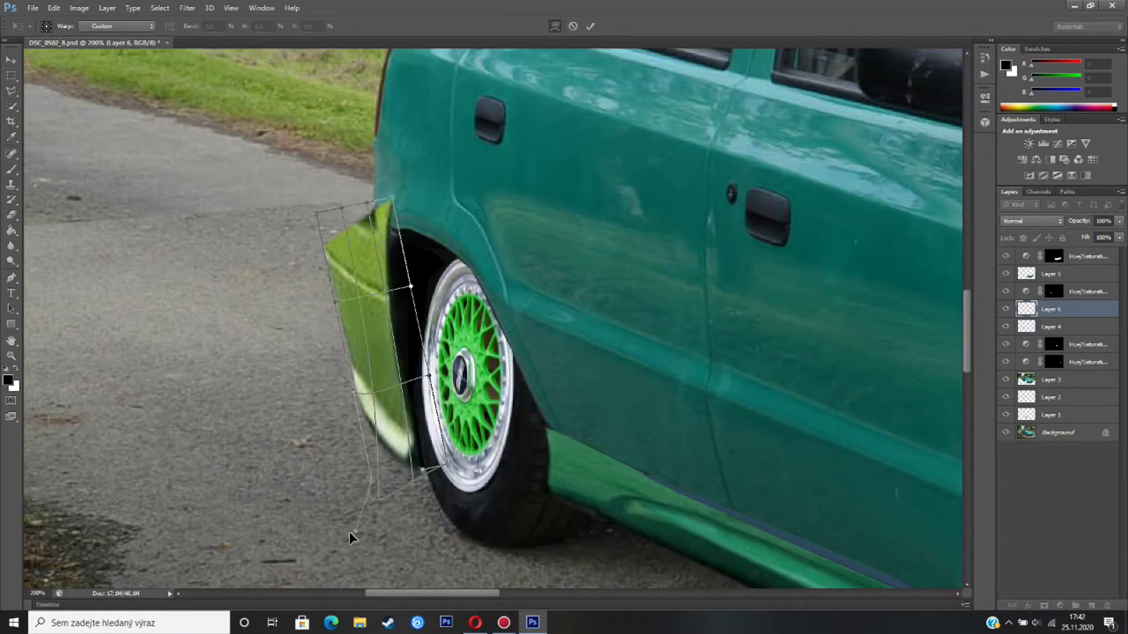
- Warp the E30 piece's upper and outer edges to follow the Škoda's rear bumper and mudflap, and apply the transformation
left_click_drag(367, 203, 392, 240)
left_click_drag(367, 199, 369, 177)
left_click_drag(343, 306, 376, 312)
left_click_drag(352, 267, 353, 260)
left_click_drag(359, 388, 380, 439)
left_click(11, 60)
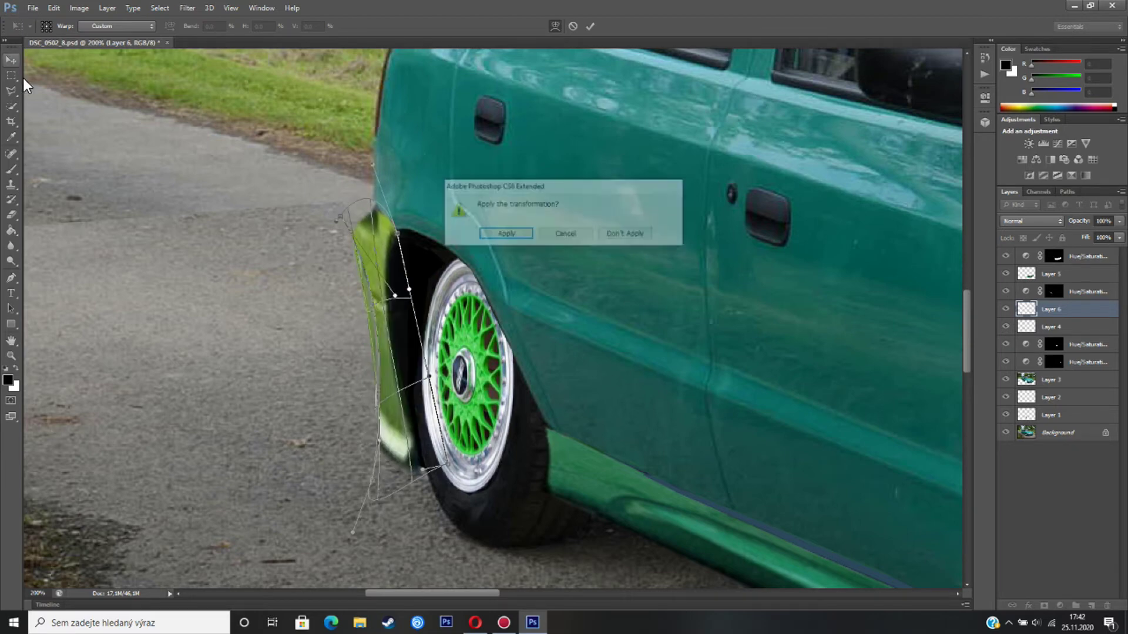
key("Return")
- Select Layer 3 and outline the black rear bumper and mudflap with the Polygonal Lasso
scroll(639, 390, "up", 3)
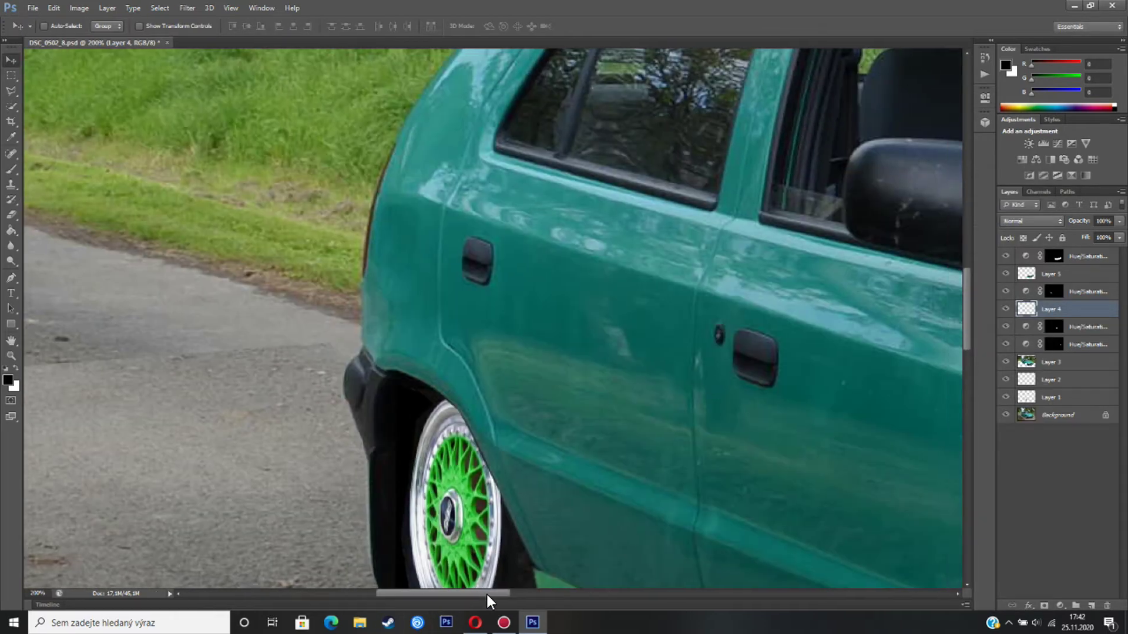
scroll(488, 592, "right", 3)
left_click_drag(466, 596, 440, 596)
scroll(705, 528, "down", 2)
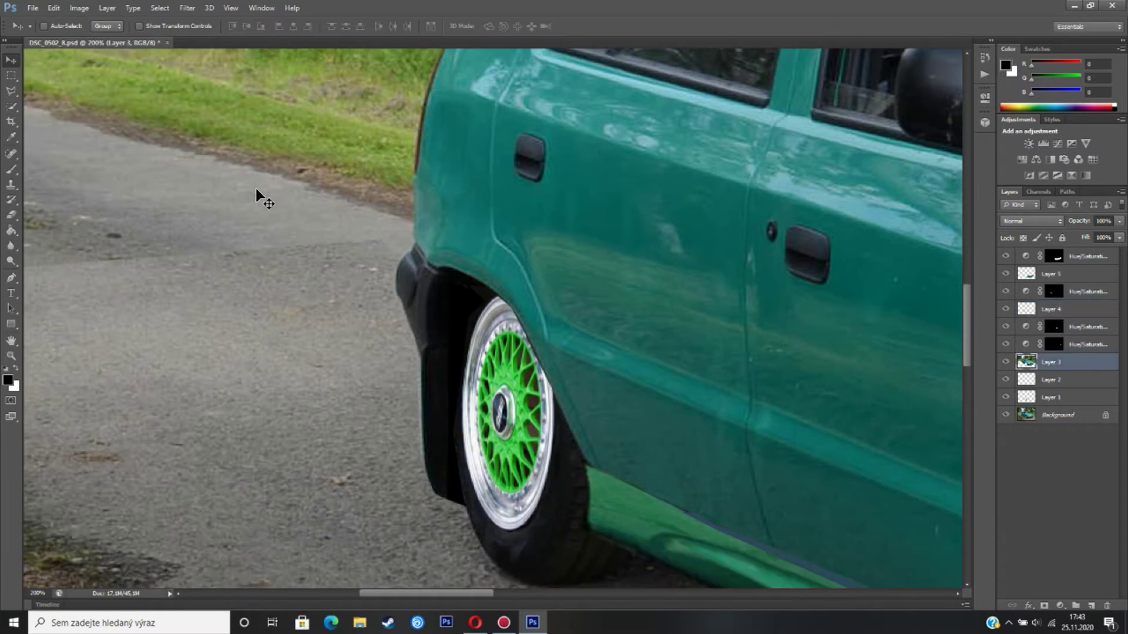
key("l")
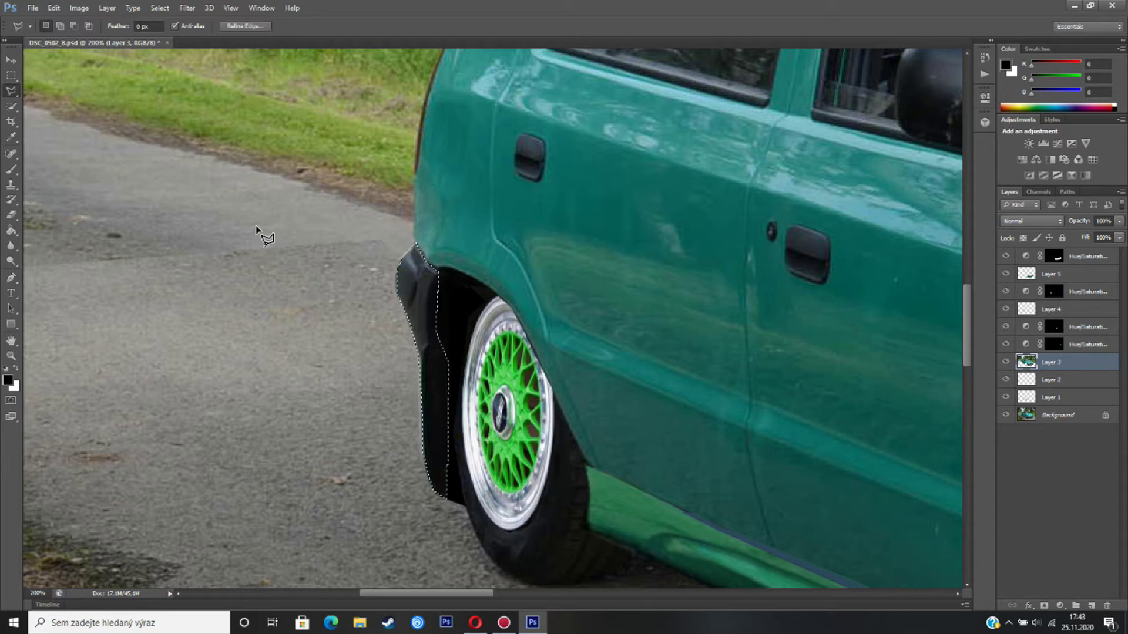
- Sample the teal body colour and paint the selected bumper and mudflap with a soft 29 px brush
left_click(11, 137)
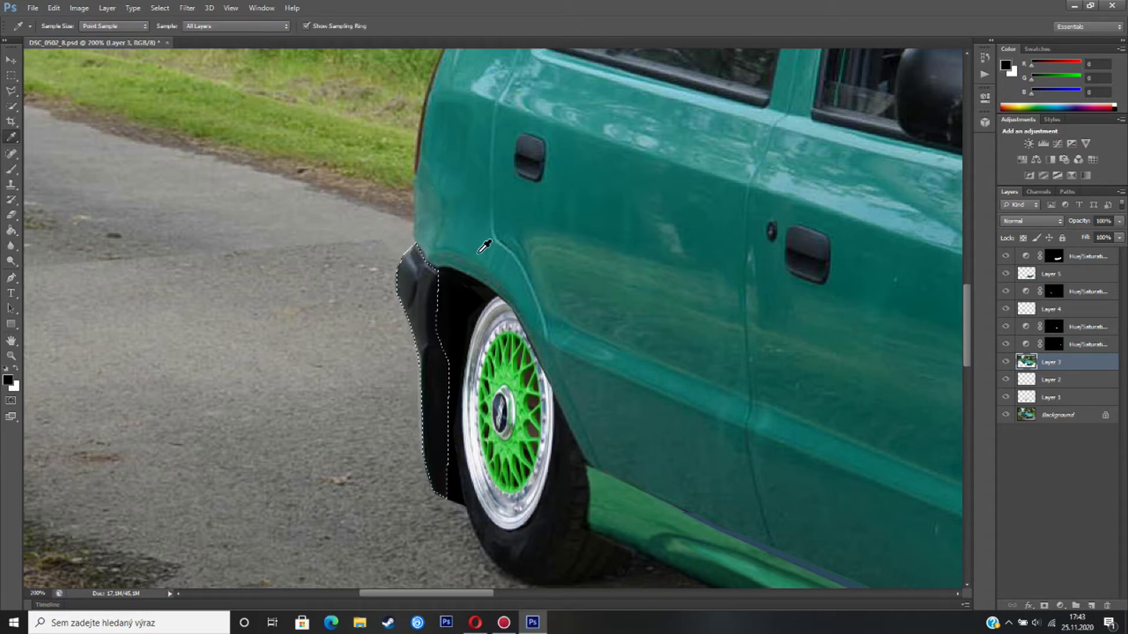
left_click(12, 169)
right_click(430, 312)
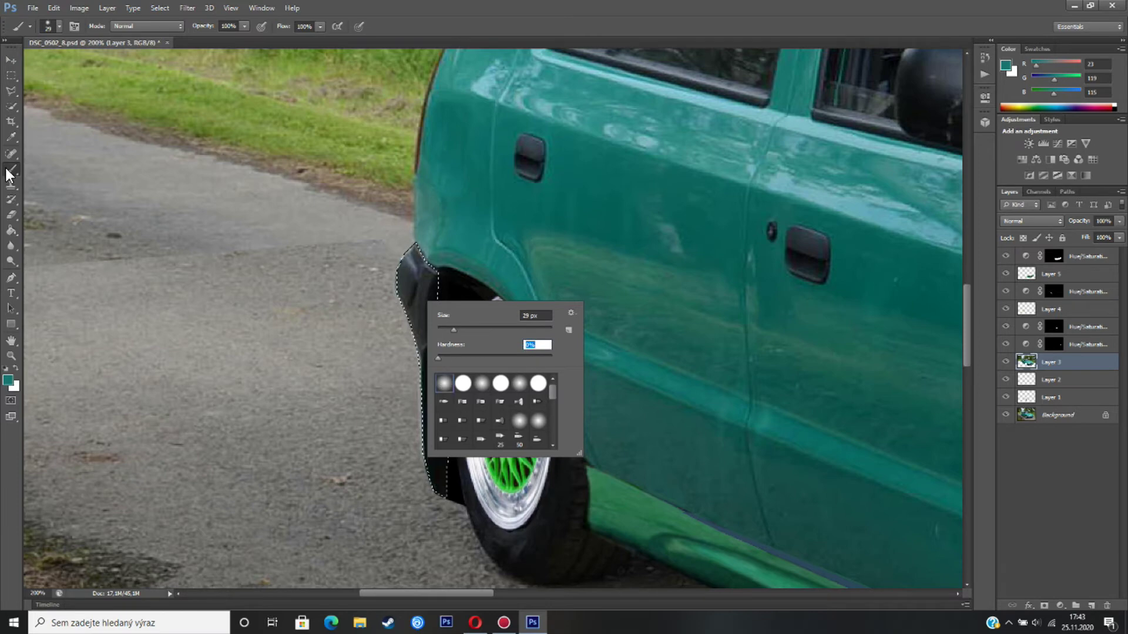
left_click(11, 59)
left_click(11, 169)
right_click(423, 265)
key("Escape")
left_click_drag(418, 264, 417, 304)
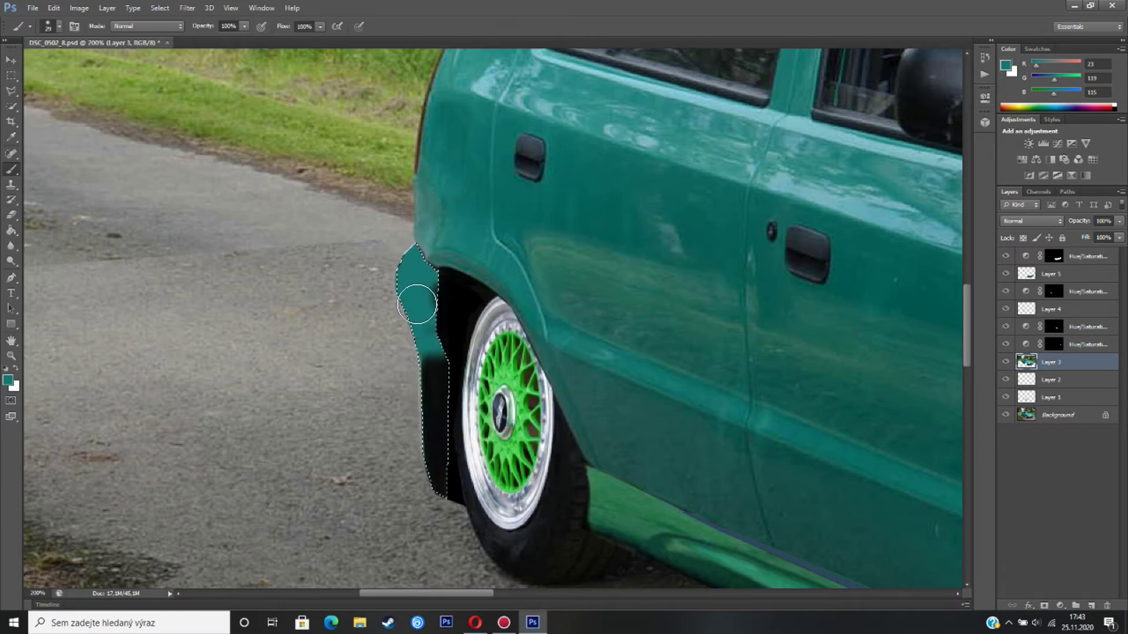
- Undo the teal paint, try repainting the selection with brush hardness at 100%, and undo those strokes too
left_click(53, 7)
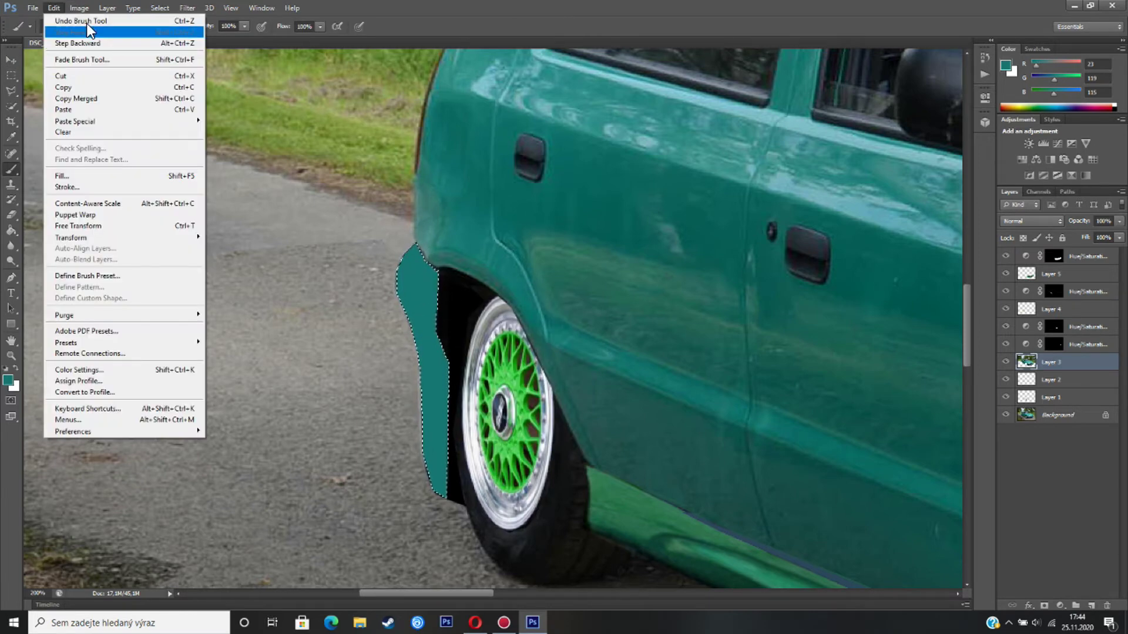
left_click(74, 43)
right_click(418, 283)
left_click_drag(426, 336, 540, 333)
left_click(325, 315)
left_click(408, 268)
left_click_drag(411, 276, 418, 308)
left_click(53, 7)
left_click(74, 43)
- Try a different brush tip on the selected bumper and mudflap, and undo its strokes
right_click(413, 279)
scroll(500, 411, "down", 3)
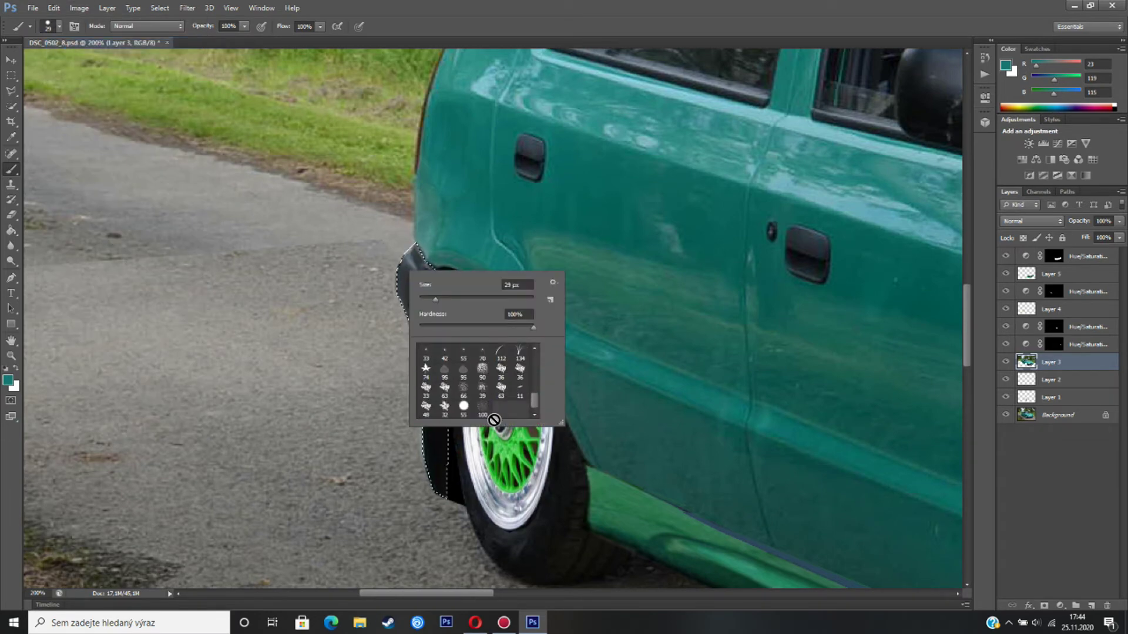
scroll(451, 389, "up", 1)
scroll(495, 380, "up", 1)
mouse_move(431, 244)
left_mouse_down()
mouse_move(393, 354)
mouse_move(409, 246)
left_mouse_up()
left_click(54, 8)
left_click(70, 19)
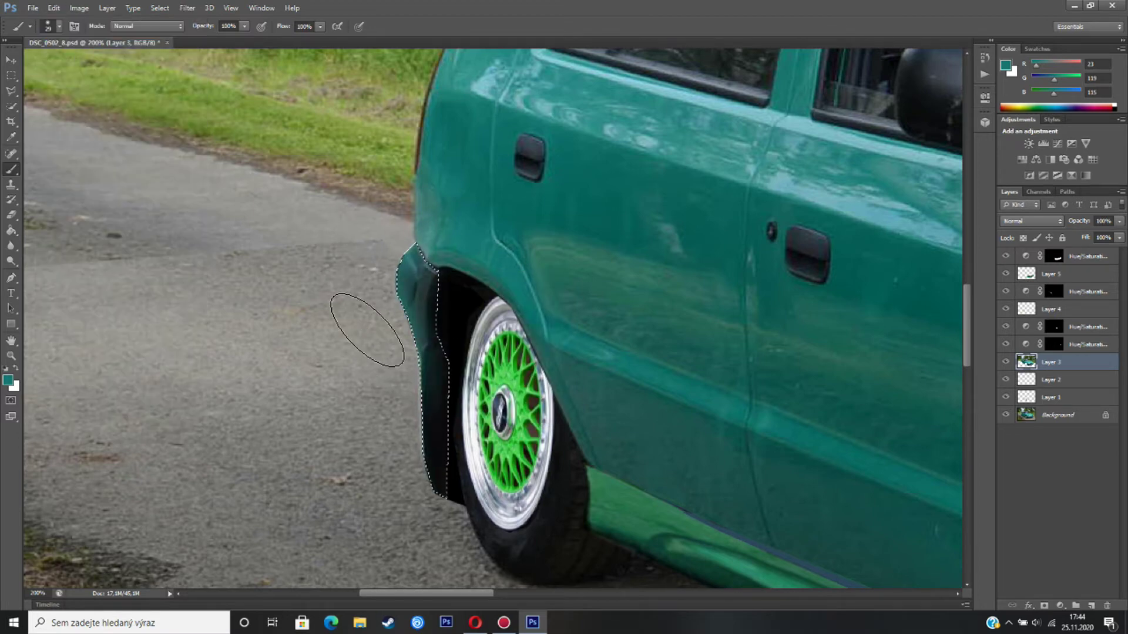
key("ctrl+z")
- Try painting the selection teal with a soft 29 px brush at 0% hardness, then undo the paint and deselect
right_click(414, 308)
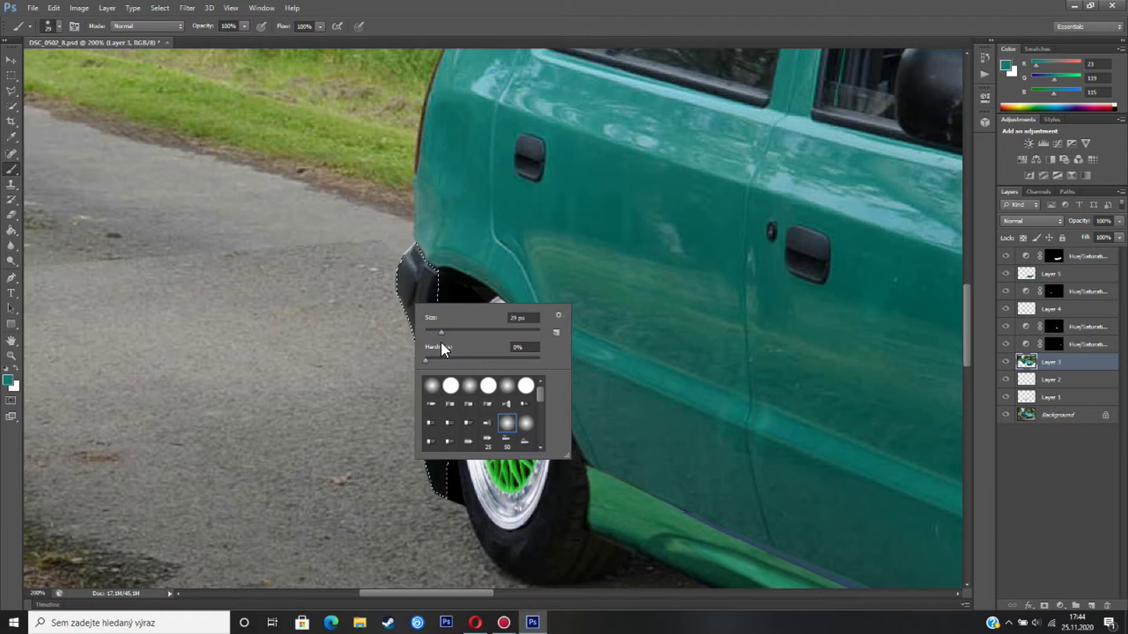
left_click_drag(378, 277, 452, 232)
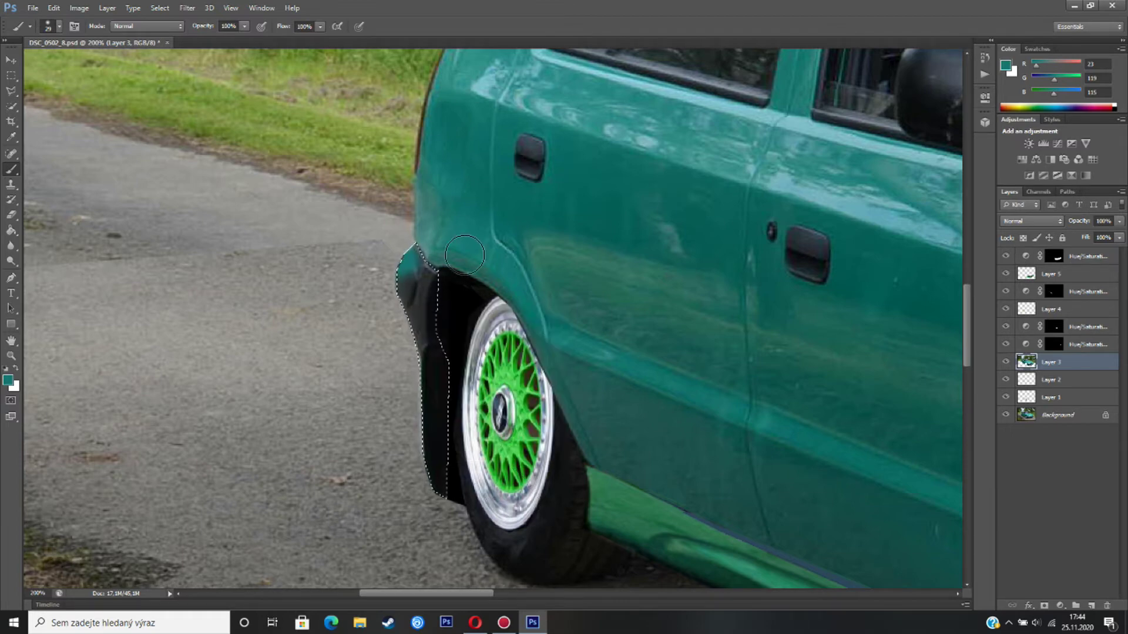
left_click_drag(454, 441, 398, 255)
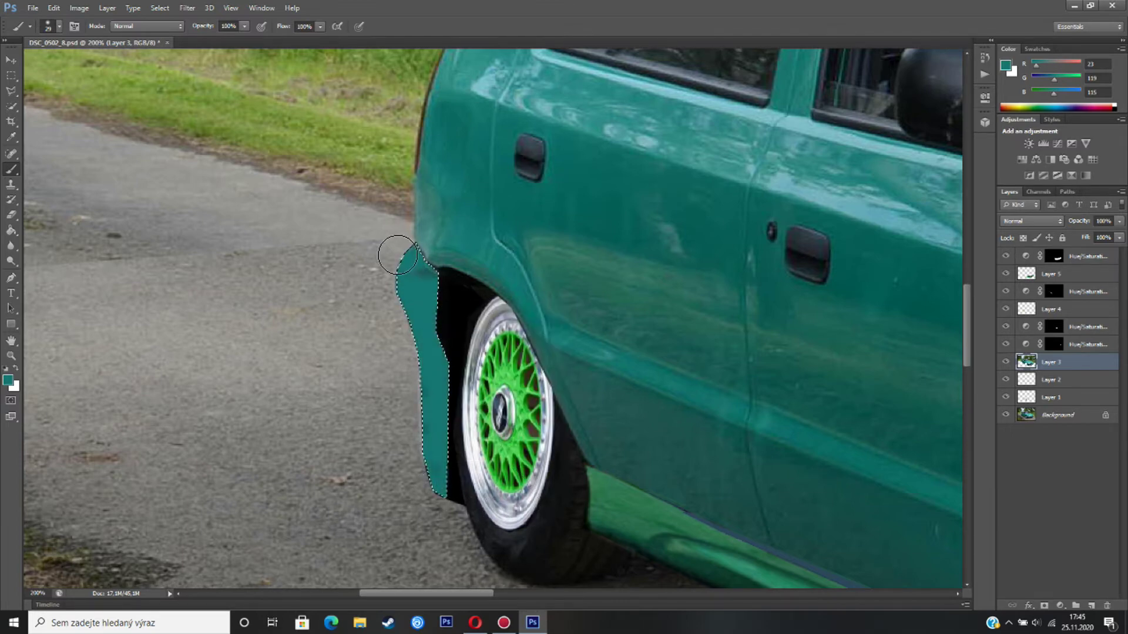
key("ctrl+z")
key("v")
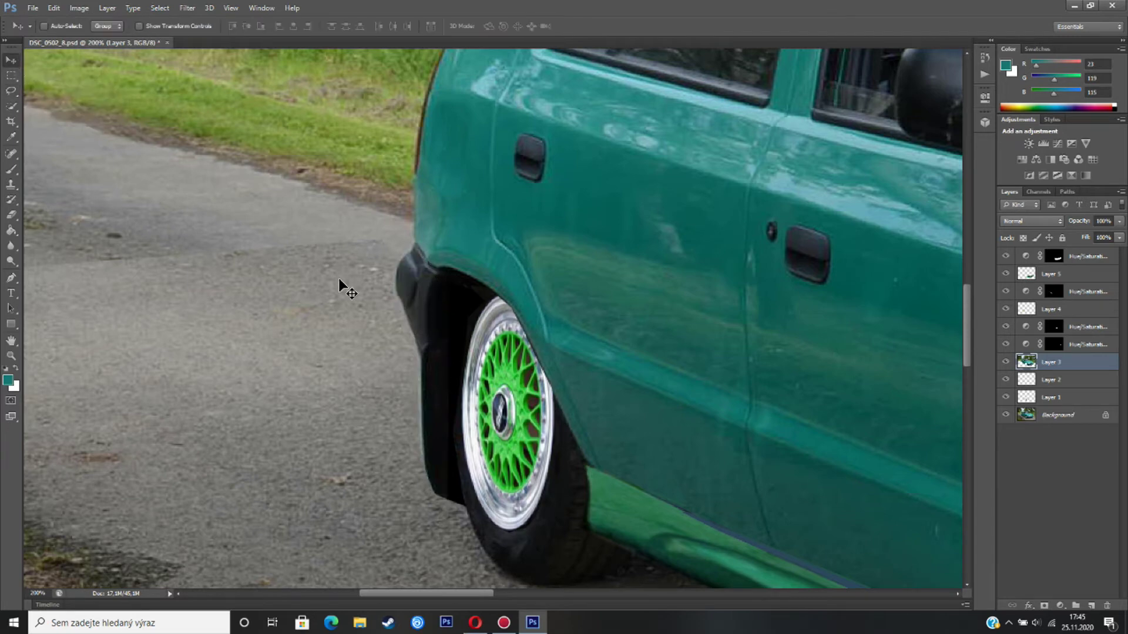
- Remove the door handles and lock from both side doors by cloning the surrounding paint over them with the Clone Stamp
scroll(537, 499, "up", 3)
left_click_drag(394, 594, 415, 594)
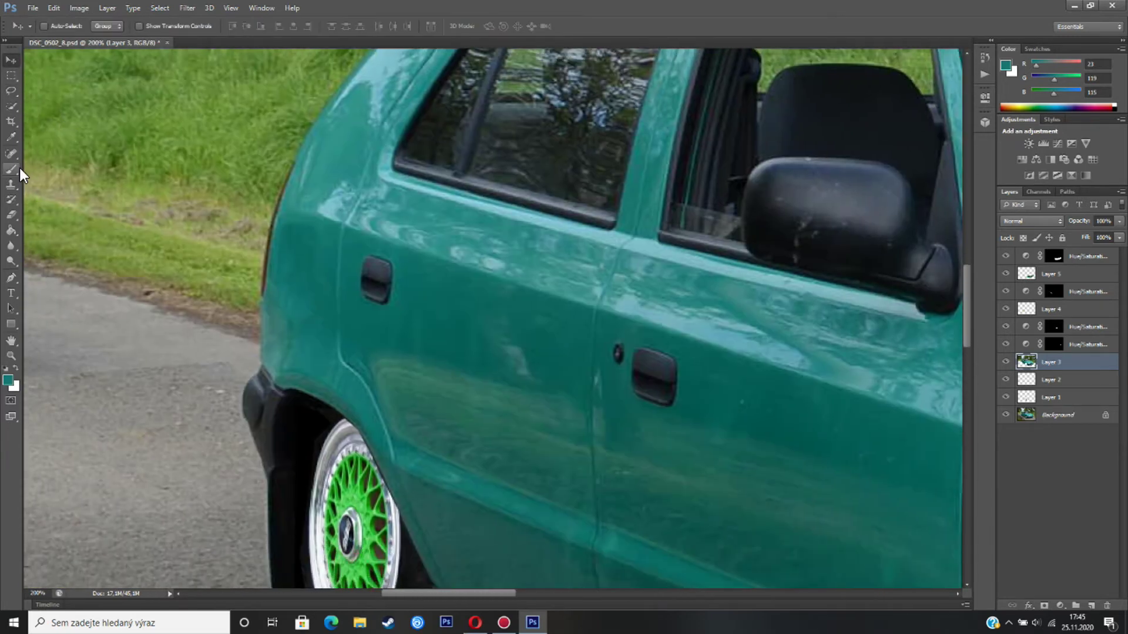
key("s")
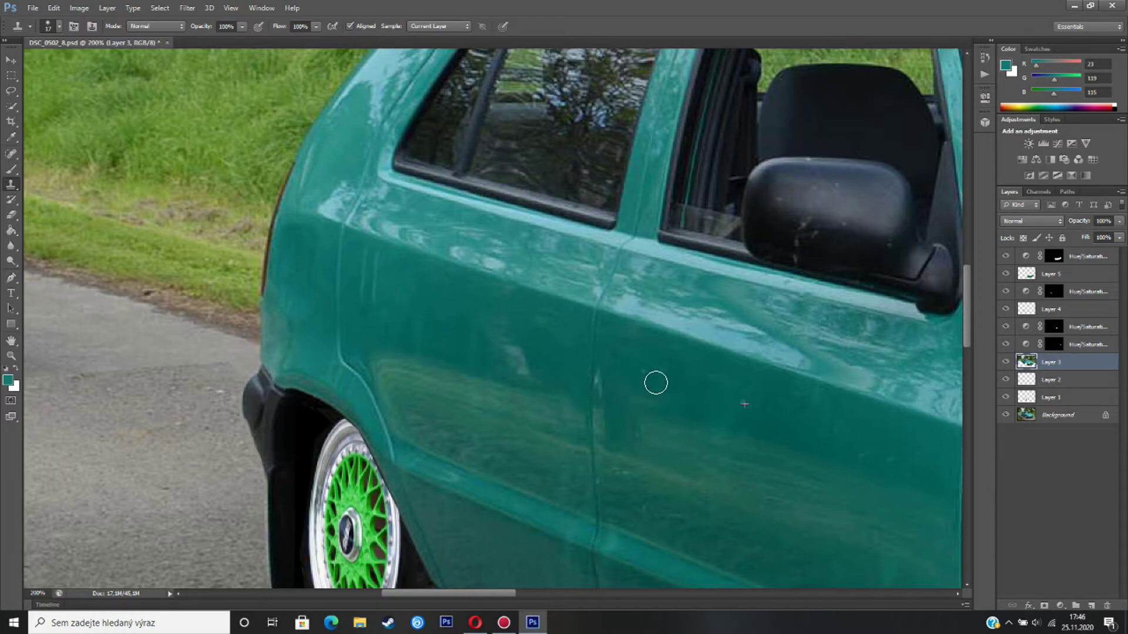
scroll(649, 377, "down", 1)
scroll(332, 342, "up", 1)
key("z")
left_click(564, 376, "alt")
left_click(551, 373, "alt")
mouse_move(532, 593)
left_mouse_down()
mouse_move(584, 595)
mouse_move(516, 607)
left_mouse_up()
- Switch to the browser, find the slammed green BMW E46 M3 among the results and copy its image
left_click(476, 623)
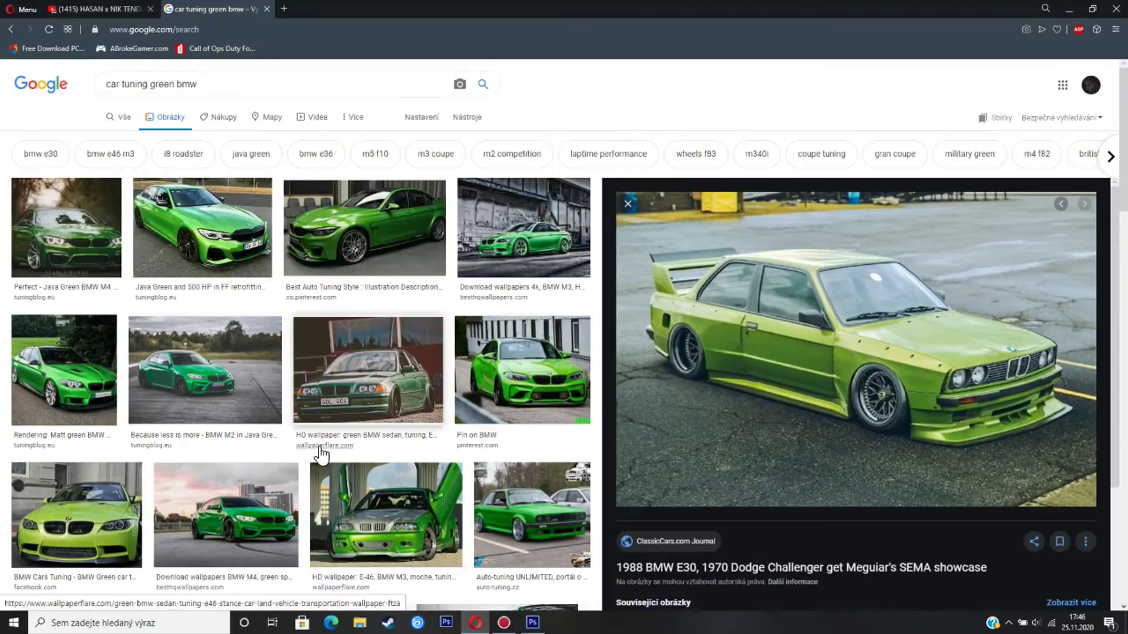
scroll(844, 388, "down", 3)
scroll(843, 388, "up", 6)
scroll(512, 254, "down", 10)
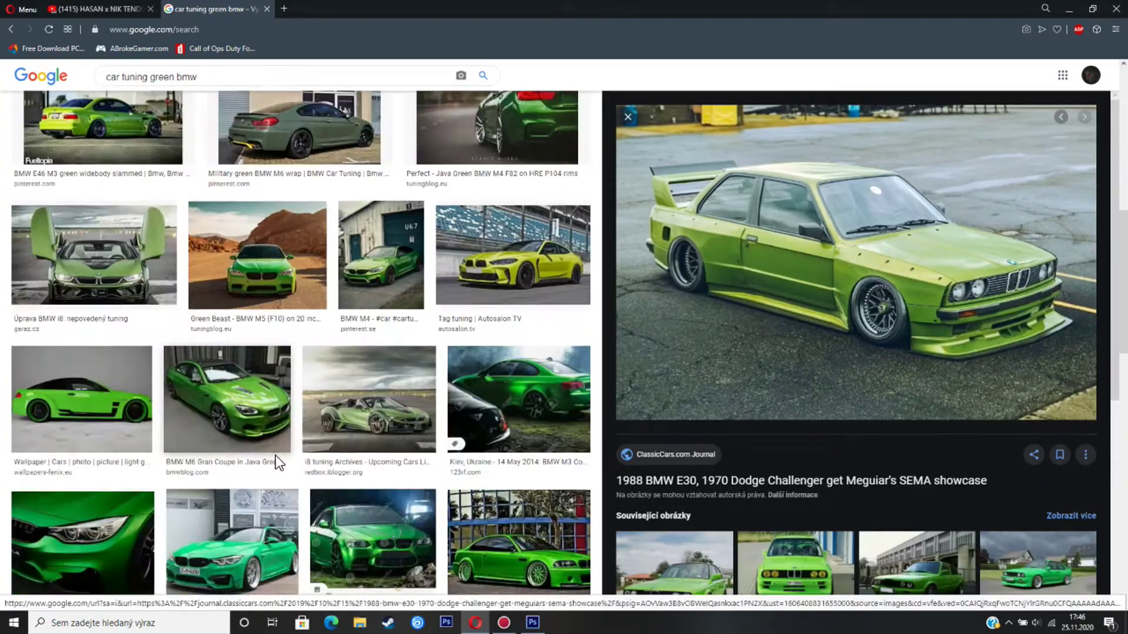
left_click(513, 254)
right_click(799, 317)
left_click(856, 429)
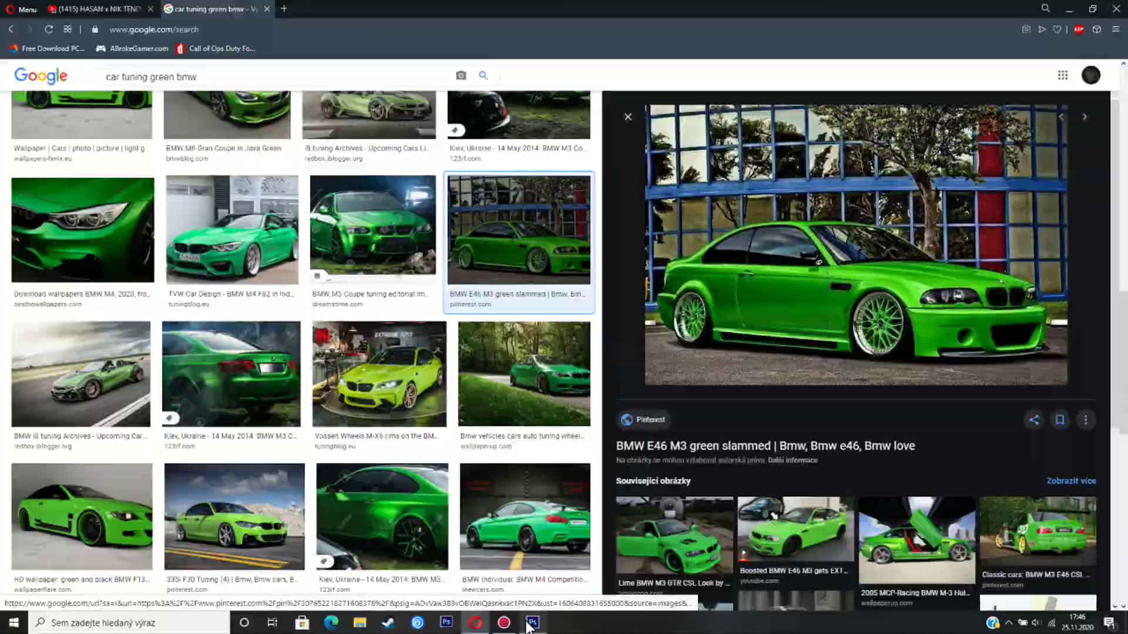
- Switch to Photoshop, paste the E46 M3 photo, enlarge it and move its layer to the top of the stack
left_click(533, 623)
key("ctrl+v")
key("ctrl+t")
left_click_drag(704, 458, 928, 584)
key("v")
left_click(506, 235)
left_click_drag(1051, 362, 1052, 252)
scroll(293, 332, "down", 1)
- Outline the rear part of the E46 M3 with the Polygonal Lasso, copy it and delete the photo layer
right_click(11, 92)
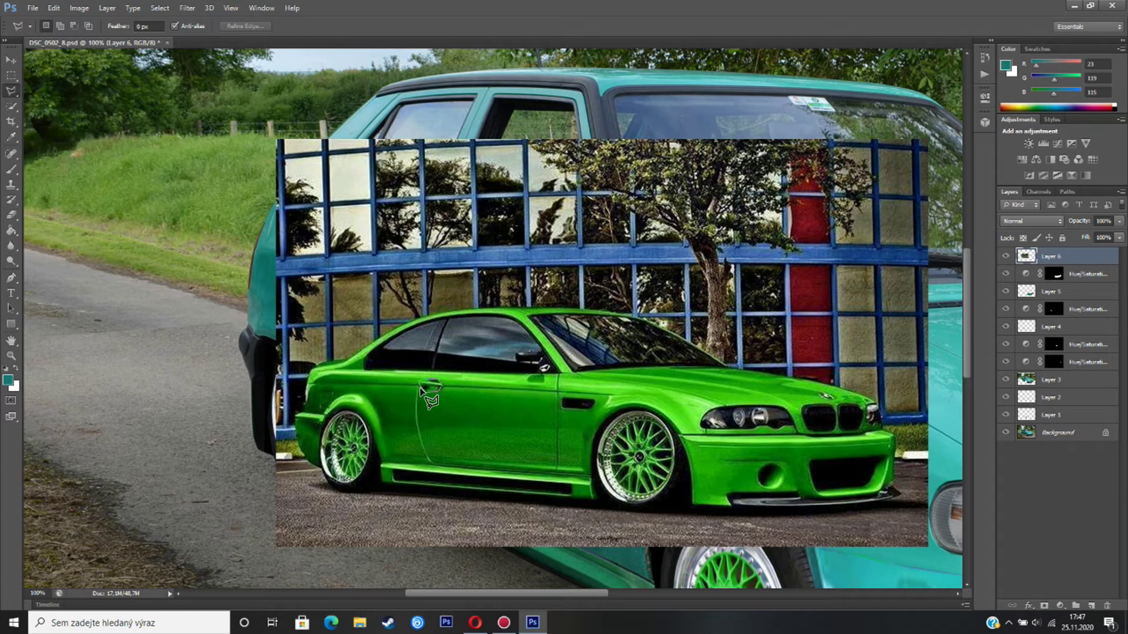
key("ctrl+c")
right_click(1046, 256)
left_click(887, 217)
left_click(479, 235)
- Paste the copied E46 M3 rear piece, try enlarging it with Free Transform, and delete its layer
left_click(10, 59)
key("ctrl+v")
key("ctrl+t")
left_click_drag(504, 324, 553, 355)
left_click(11, 60)
left_click(504, 234)
right_click(1072, 260)
left_click(917, 217)
left_click(499, 234)
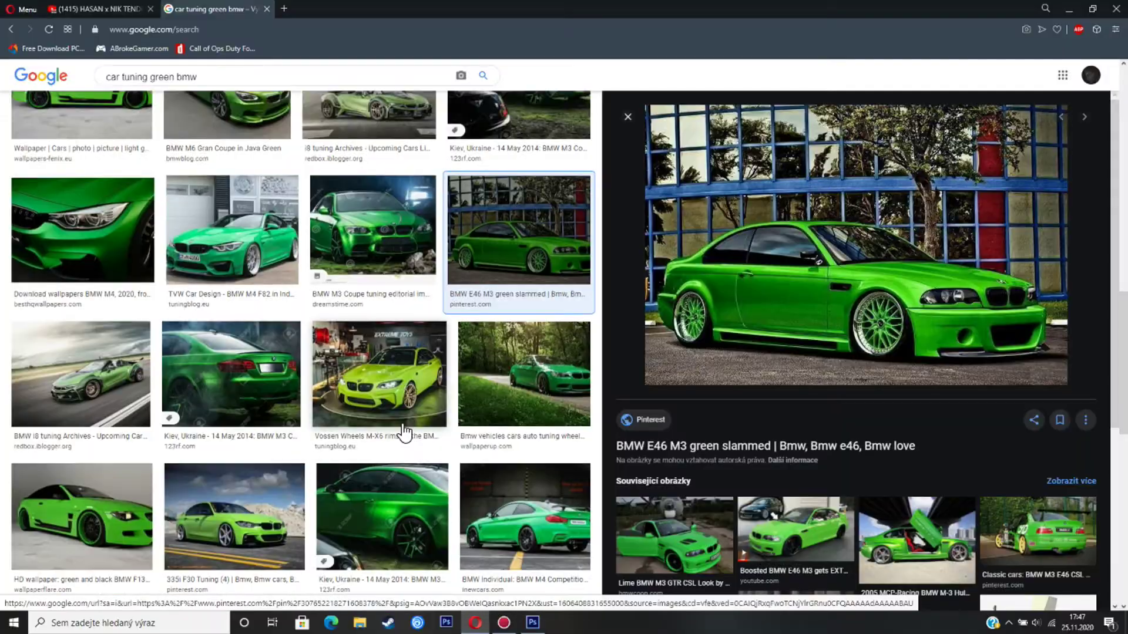
- Reopen the green BMW M3 photo with the dark indoor background in the browser results and copy the image
scroll(293, 353, "down", 3)
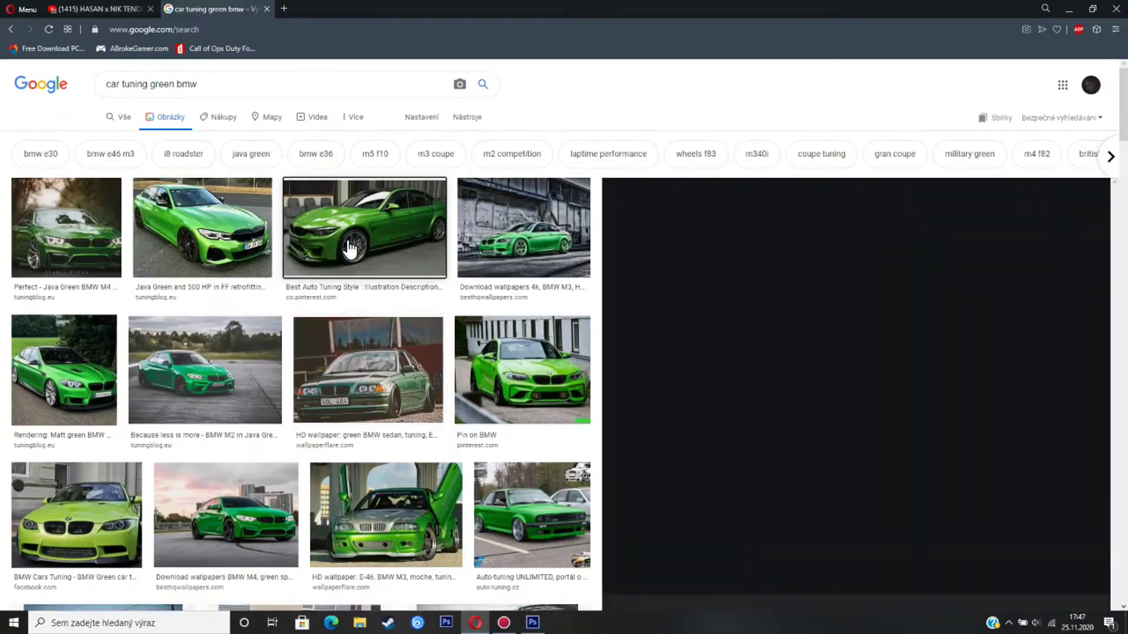
left_click(365, 150)
right_click(859, 275)
left_click(926, 397)
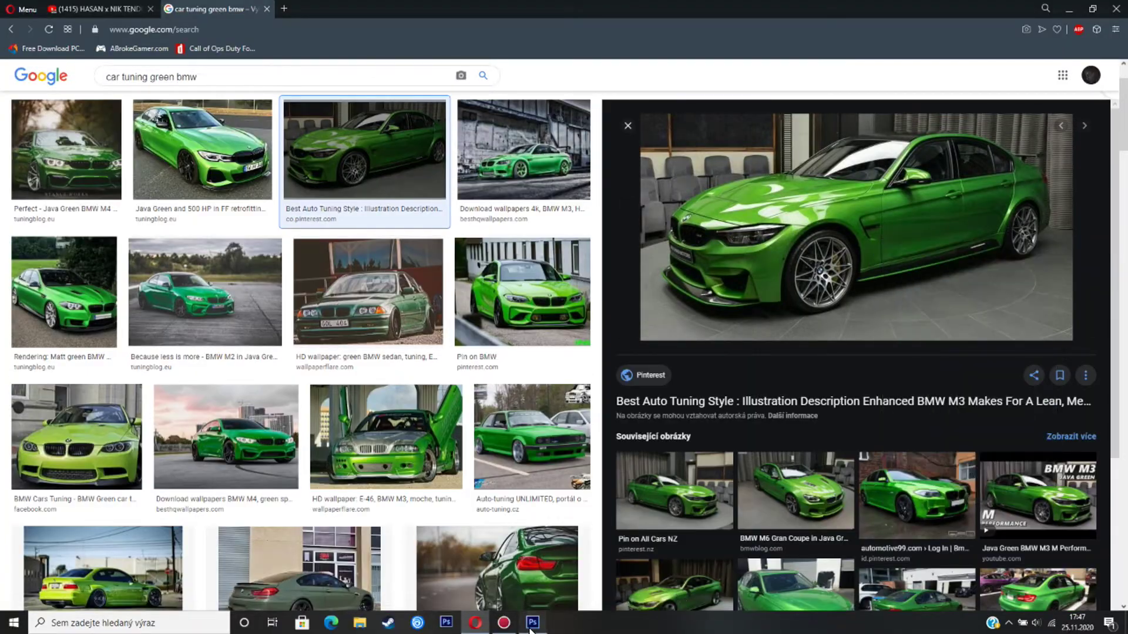
- Switch to Photoshop, paste the green M3 photo, copy a piece of the car outlined with the Polygonal Lasso, and delete the photo layer
key("alt+Tab")
key("ctrl+v")
left_click_drag(9, 94, 58, 104)
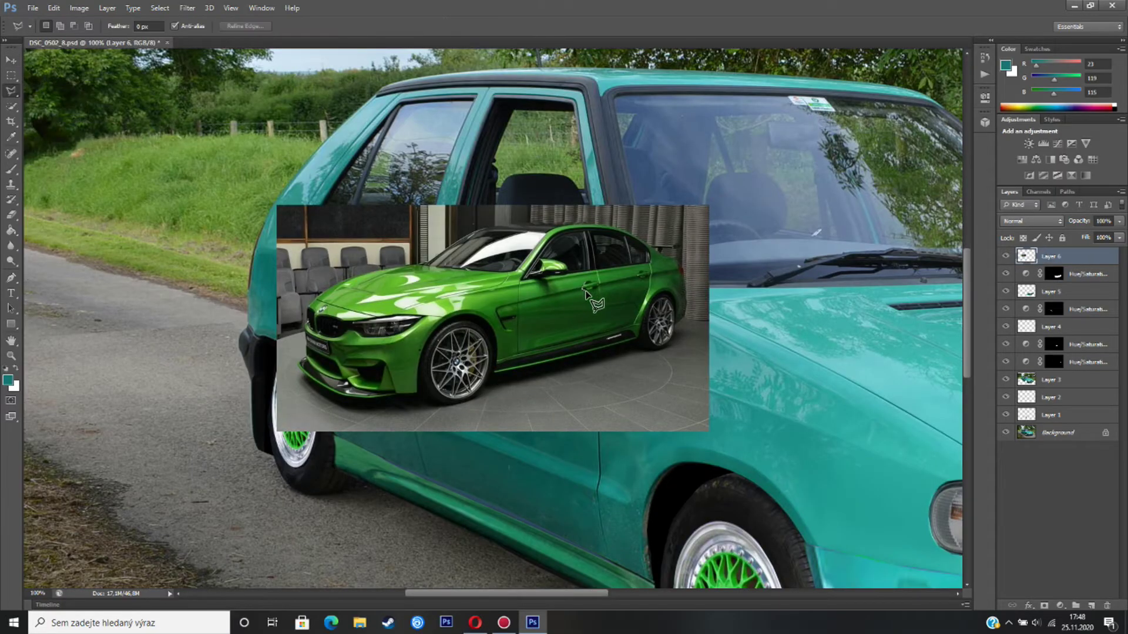
right_click(1062, 255)
left_click(943, 219)
left_click(500, 235)
- Paste the copied M3 piece, try enlarging it over the rear wheel area with Free Transform, and delete its layer
left_click_drag(10, 92, 50, 91)
key("ctrl+v")
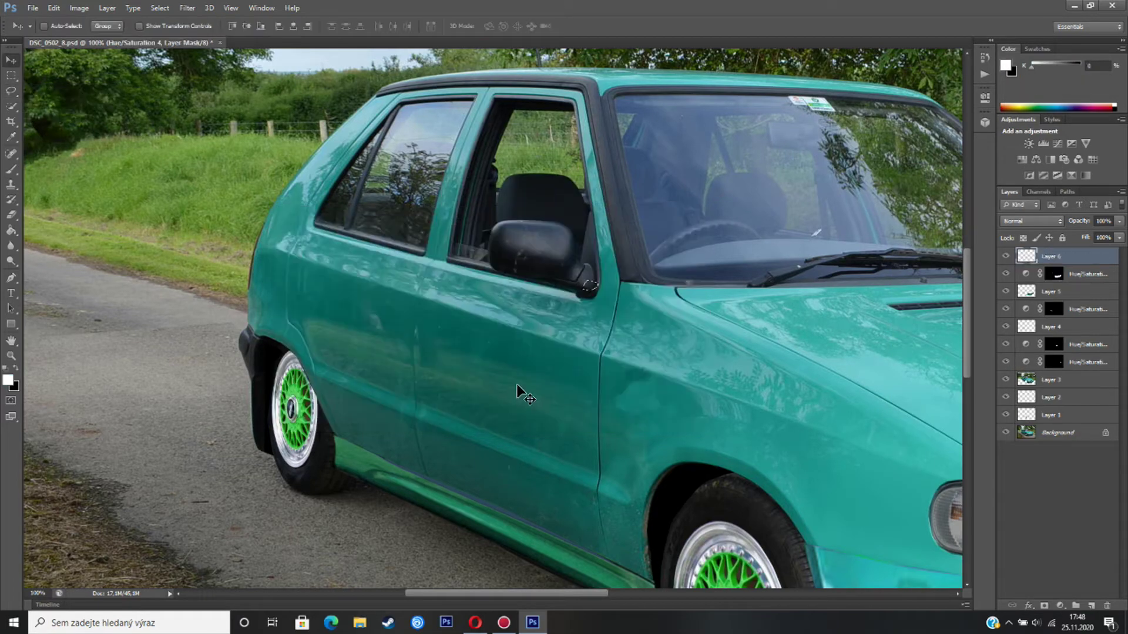
key("ctrl+t")
left_click_drag(466, 363, 248, 445)
left_click(10, 61)
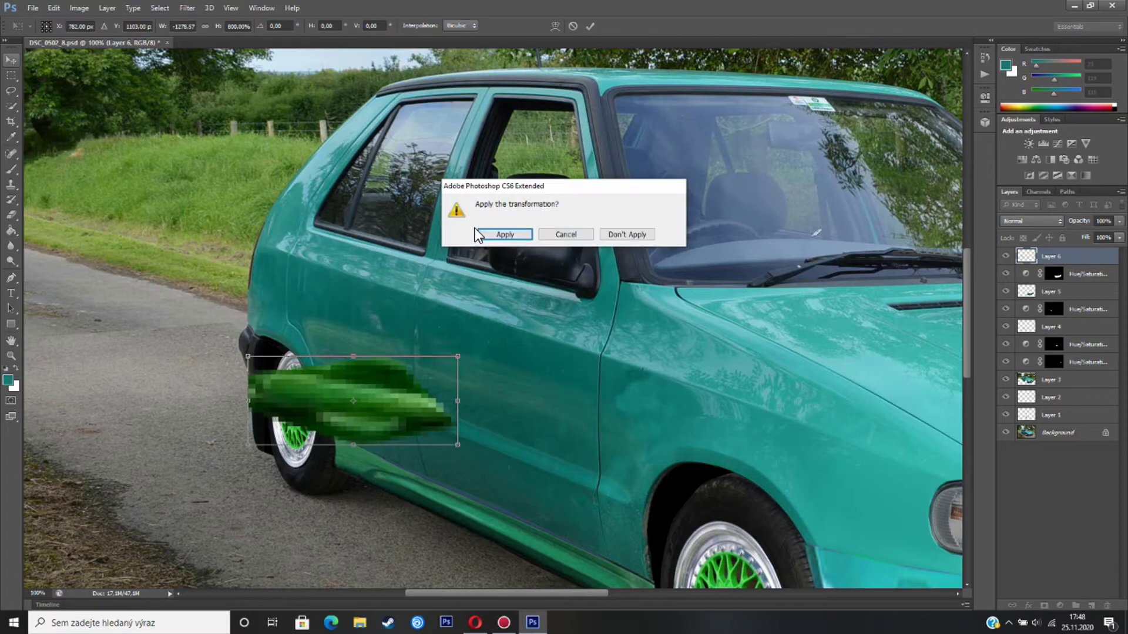
left_click(504, 234)
right_click(1055, 256)
left_click(900, 218)
left_click(499, 235)
- Switch to the browser, pick another music video on YouTube, and return to the image results
left_click(475, 623)
left_click(100, 9)
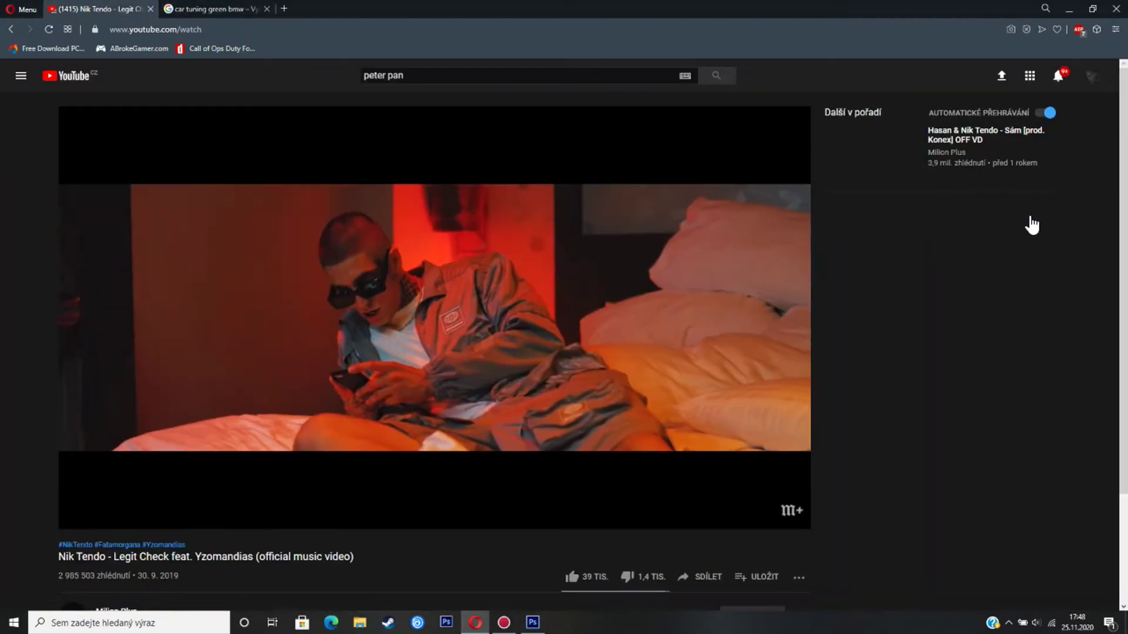
scroll(1052, 196, "down", 3)
key("ctrl+Tab")
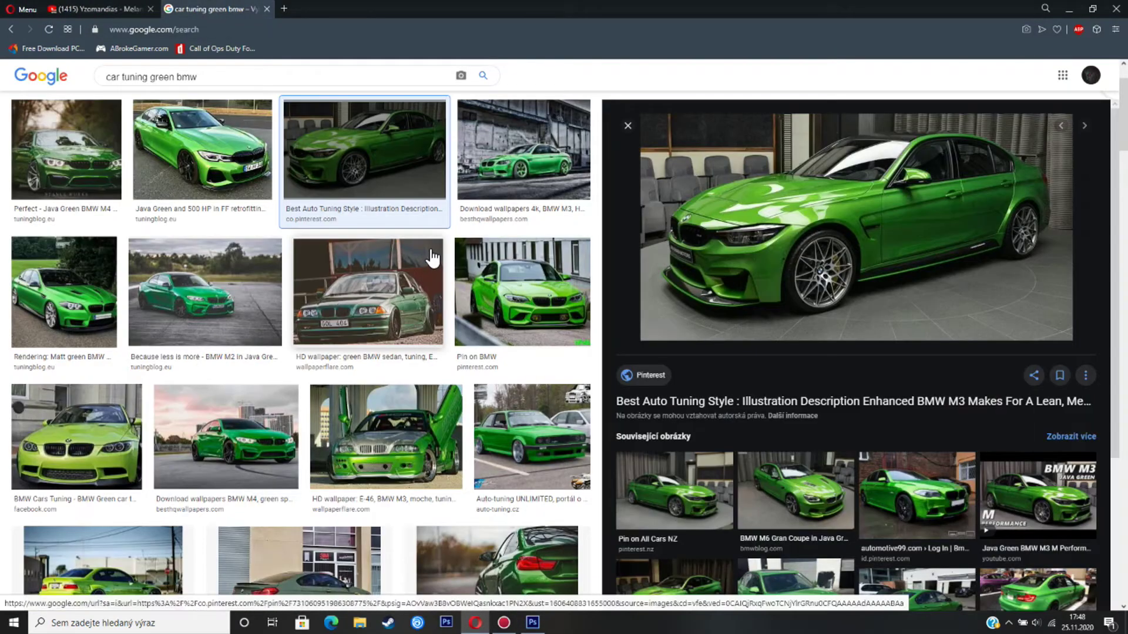
- Shorten the image search to "car tuning green" and browse the results
scroll(221, 332, "up", 2)
left_click_drag(199, 85, 185, 93)
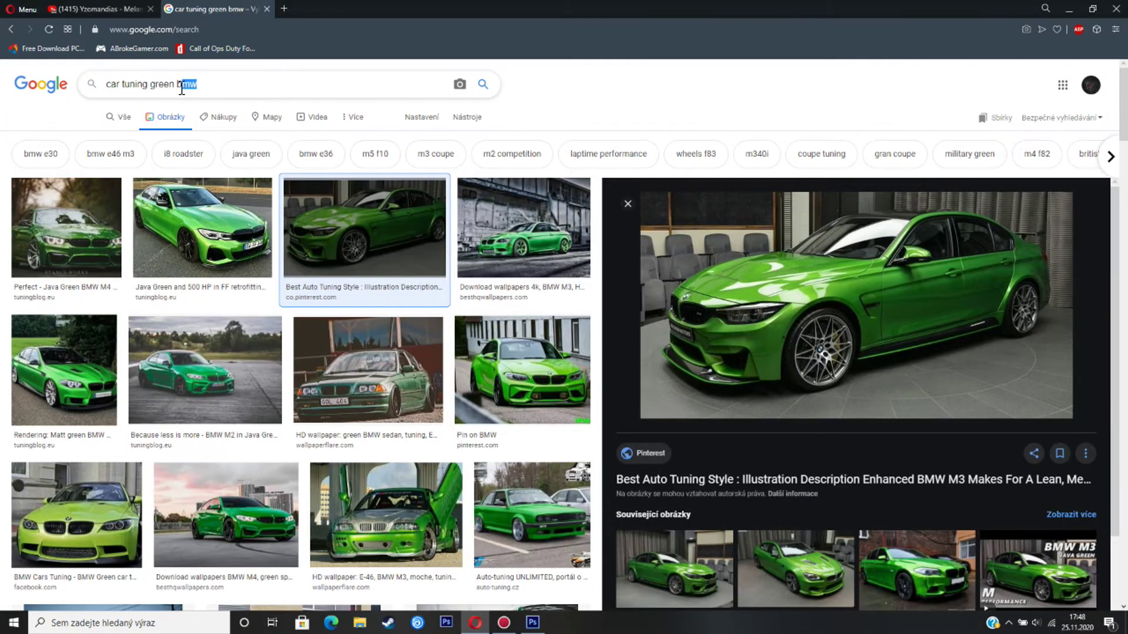
key("BackSpace")
key("Return")
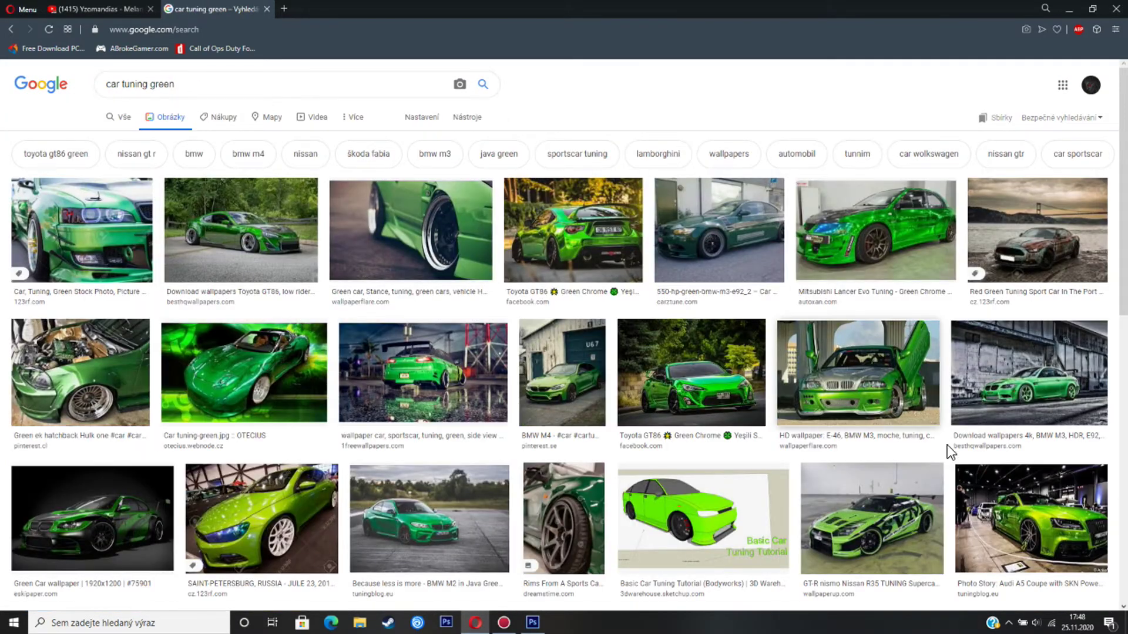
scroll(777, 414, "down", 3)
scroll(863, 455, "down", 5)
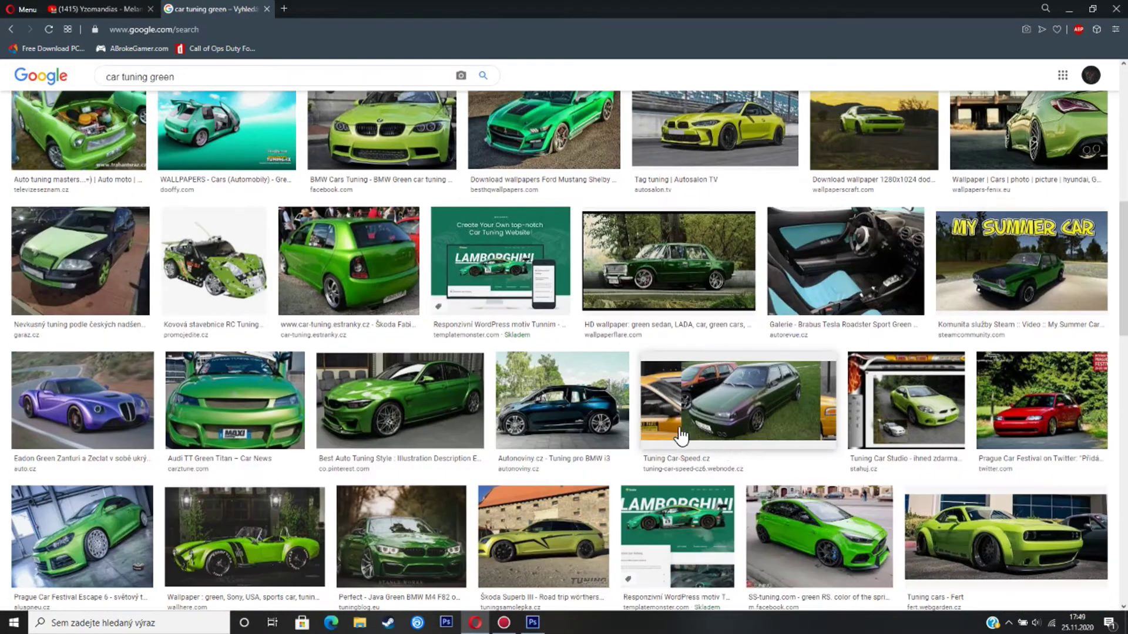
- Switch to Photoshop and inspect the whole edited Škoda and its front end
left_click(532, 623)
left_click(11, 356)
left_click(435, 419, "alt")
left_click(435, 419, "alt")
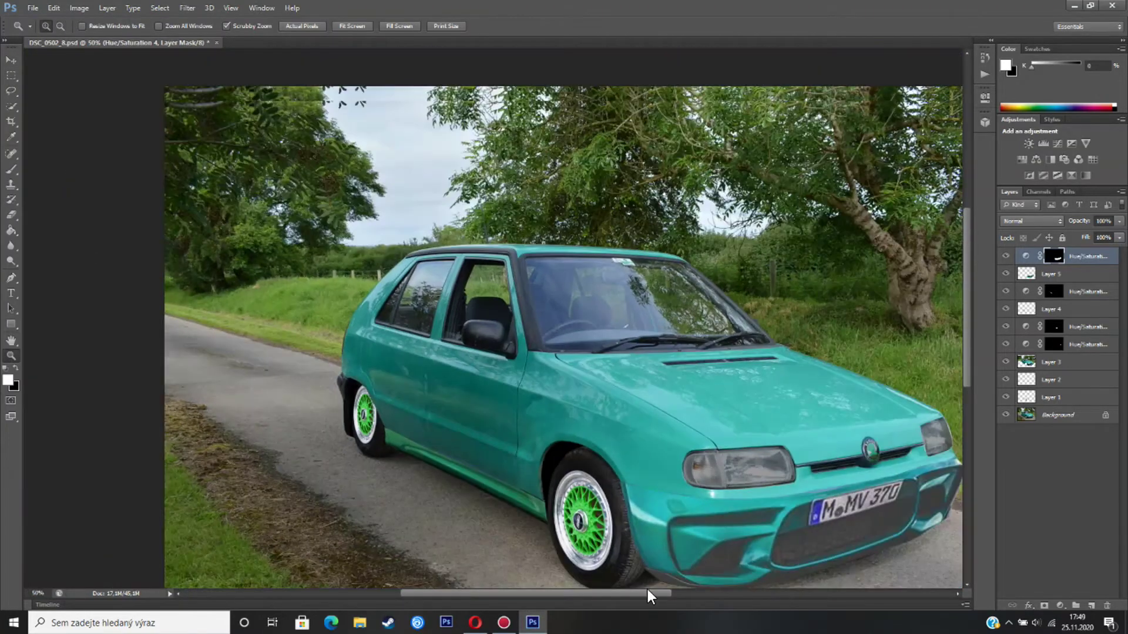
left_click_drag(636, 593, 665, 591)
left_click(534, 378)
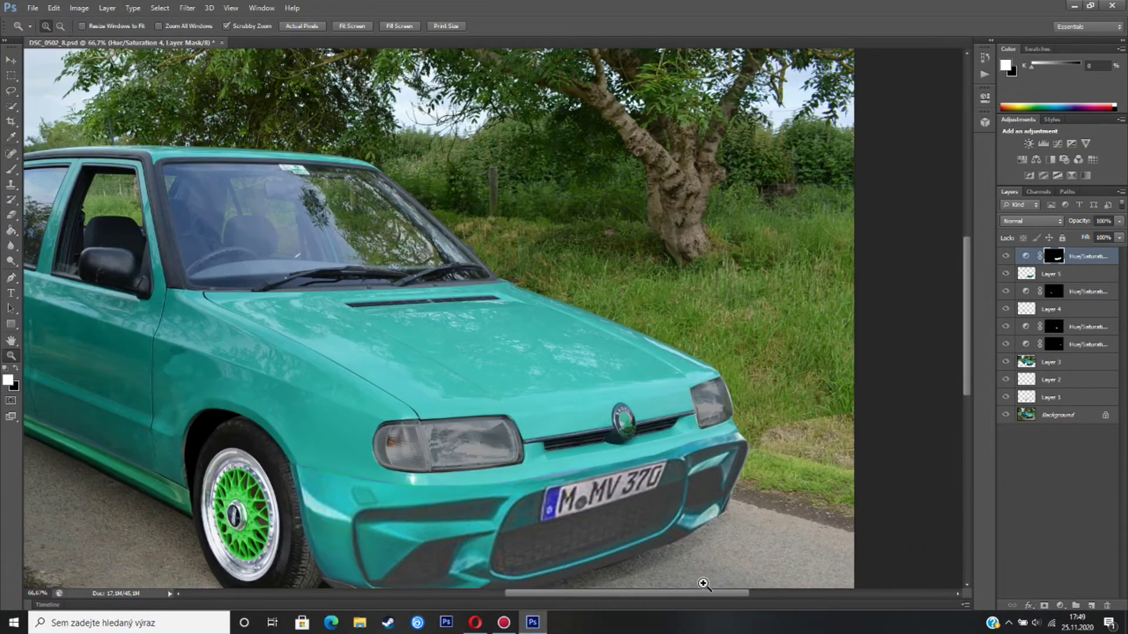
- Return to the browser and preview the green Focus RS and green BMW M2 Coupe photos in the results
left_click(474, 624)
scroll(317, 487, "down", 3)
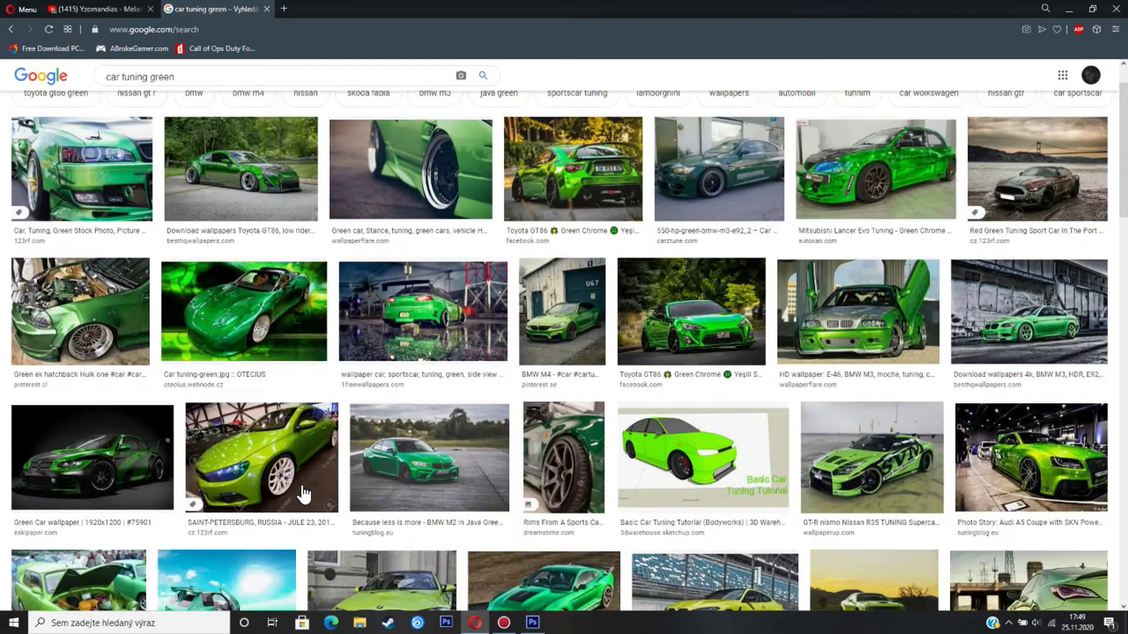
scroll(302, 483, "down", 3)
left_click(825, 238)
scroll(852, 372, "down", 3)
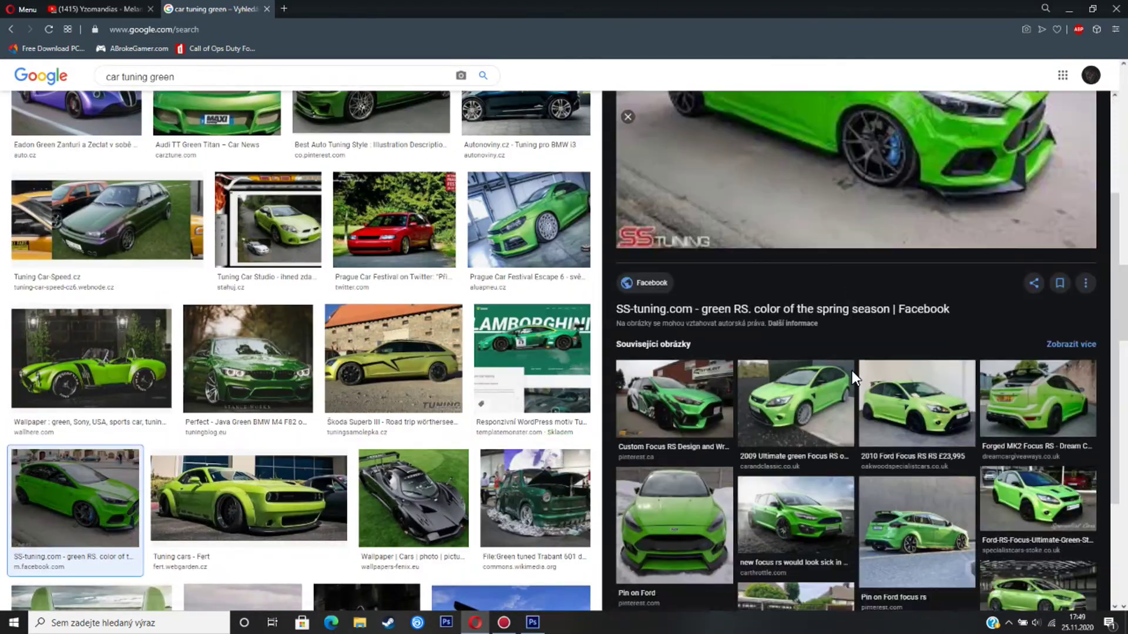
scroll(852, 371, "up", 3)
scroll(415, 421, "down", 3)
scroll(411, 422, "down", 5)
left_click(378, 381)
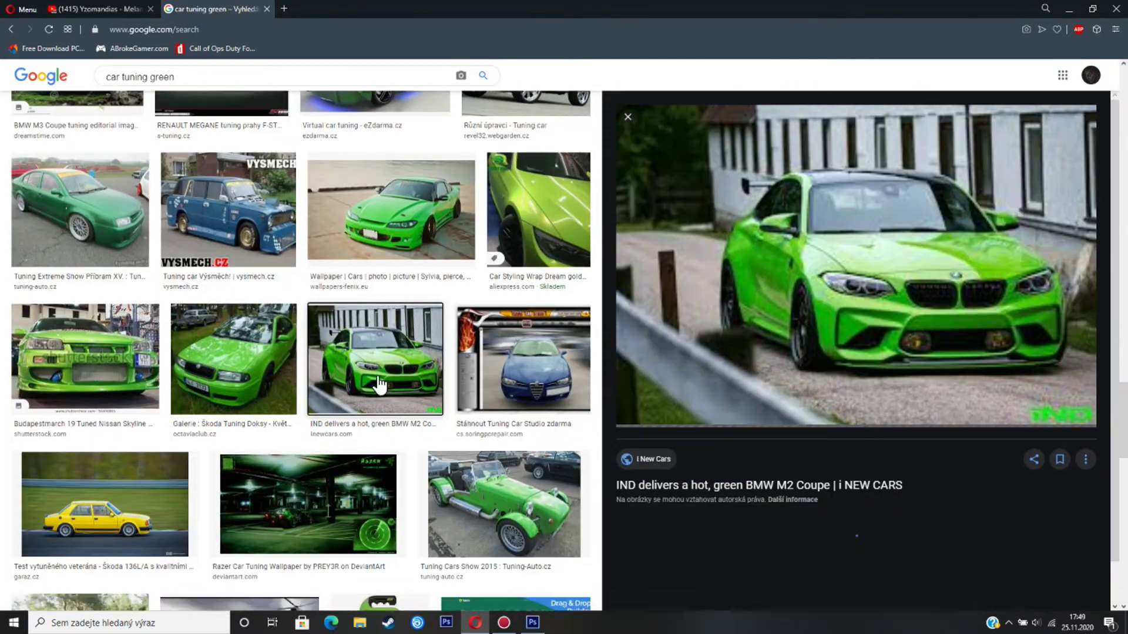
- Open the green Nissan Silvia S15 photo further down the results and copy the image
scroll(765, 499, "down", 3)
scroll(766, 499, "down", 3)
scroll(392, 436, "down", 8)
scroll(392, 436, "down", 3)
scroll(392, 436, "down", 10)
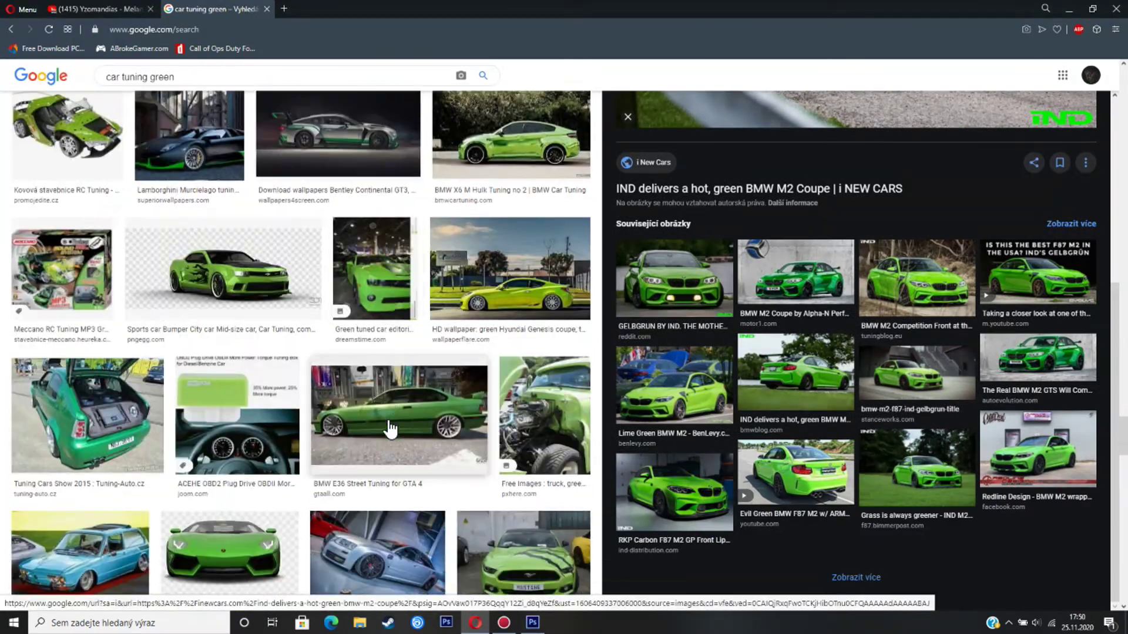
scroll(390, 429, "down", 7)
left_click(516, 245)
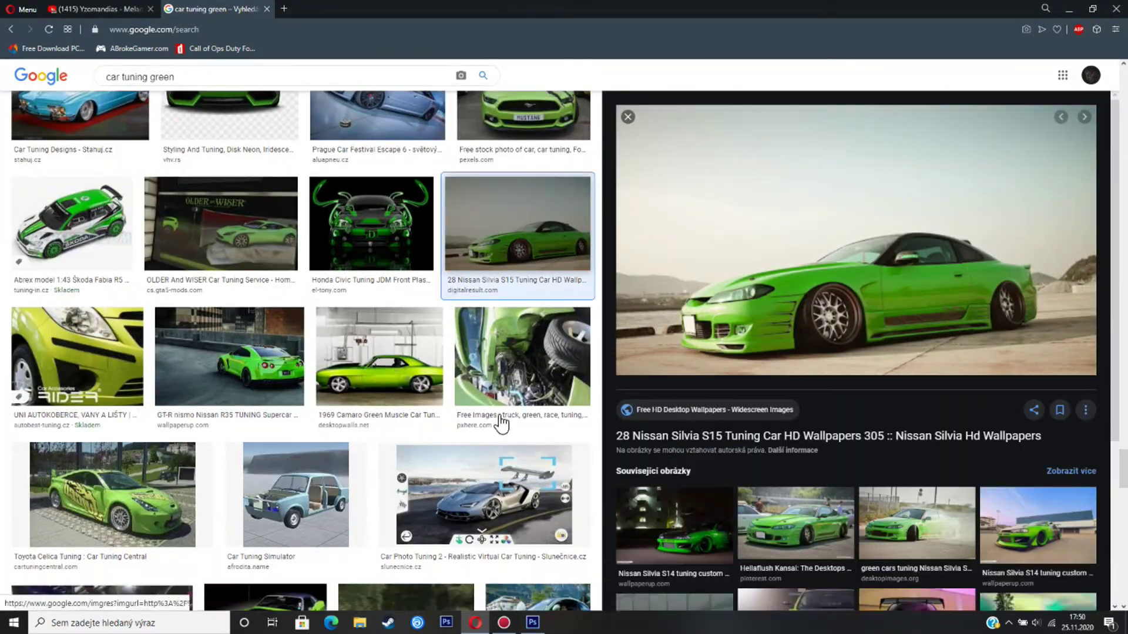
right_click(933, 259)
left_click(954, 429)
- Switch to Photoshop, paste the Silvia photo and enlarge it with Free Transform until it covers most of the Škoda
key("alt+Tab")
key("ctrl+v")
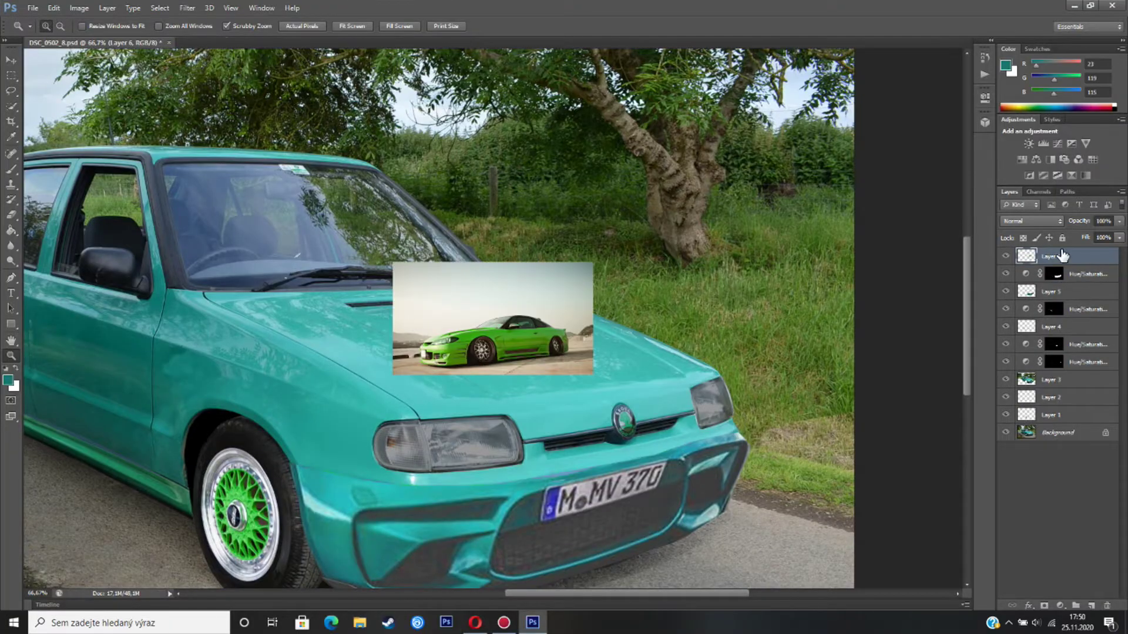
key("ctrl+t")
left_click_drag(593, 375, 836, 531)
left_click_drag(395, 190, 93, 96)
scroll(686, 499, "down", 3)
left_click(10, 91)
left_click(506, 234)
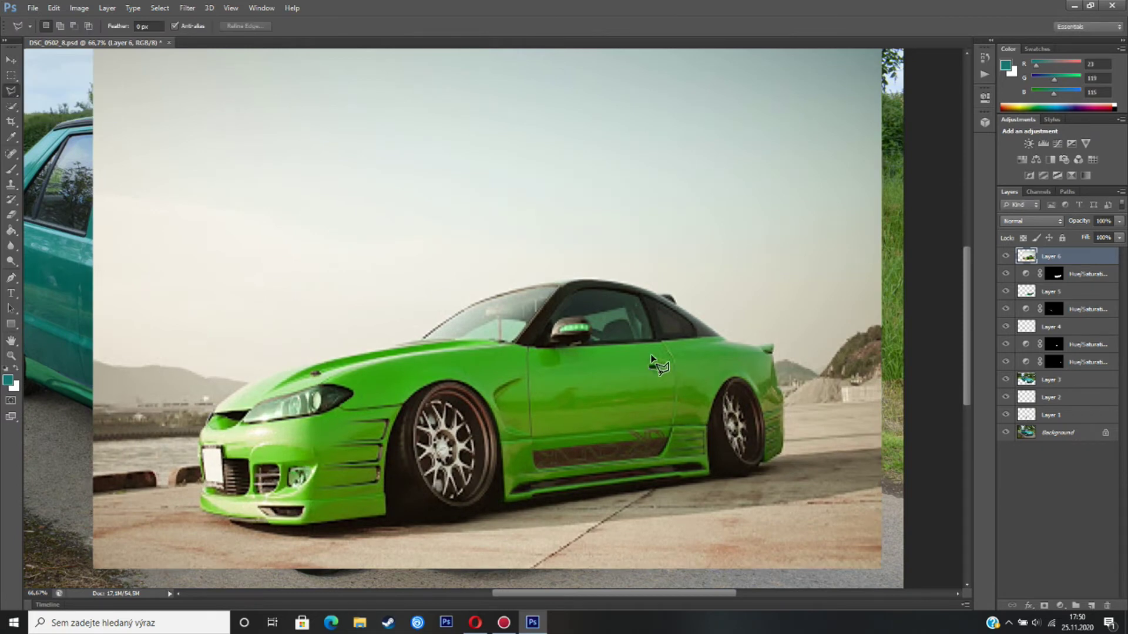
- Delete the Silvia photo layer
right_click(1062, 252)
left_click(916, 209)
left_click(498, 235)
right_click(1065, 274)
left_click(917, 209)
left_click(503, 234)
- Step back three times in the edit history and delete the top layer again
left_click(53, 7)
left_click(73, 43)
left_click(57, 8)
left_click(68, 43)
left_click(55, 7)
left_click(66, 43)
right_click(1046, 256)
left_click(917, 210)
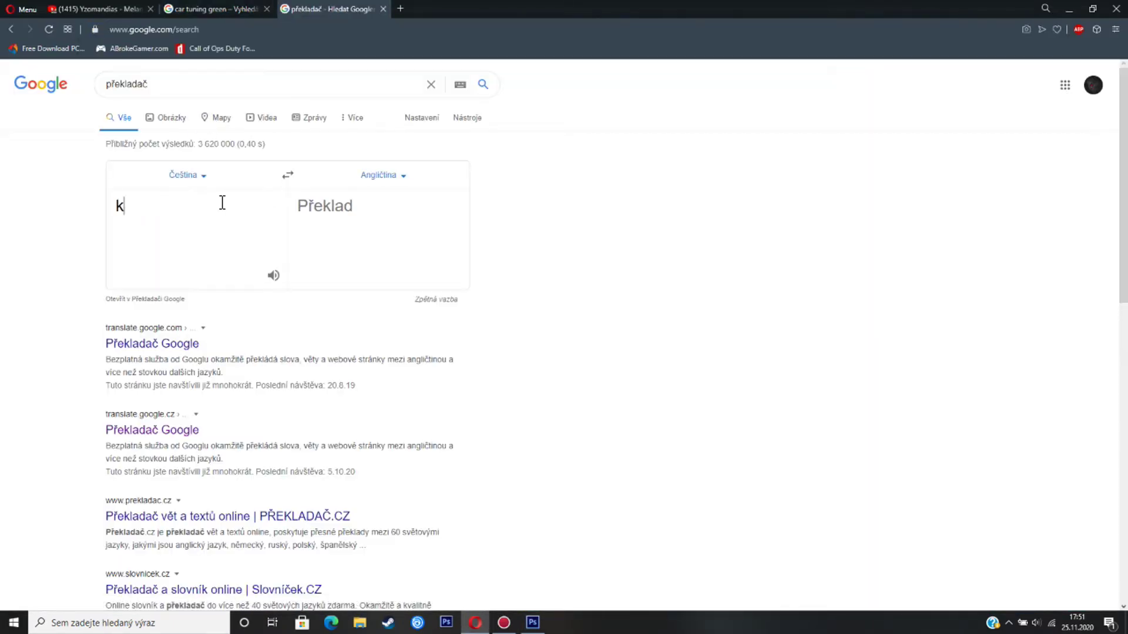
- Translate "kliky" from Czech to English, copy the translation and close the translator tab
type("liky")
double_click(325, 206)
key("ctrl+c")
key("ctrl+w")
- Search images for "car green handles" and browse the results
left_click_drag(151, 79, 121, 79)
key("BackSpace")
key("End")
key("ctrl+v")
key("Return")
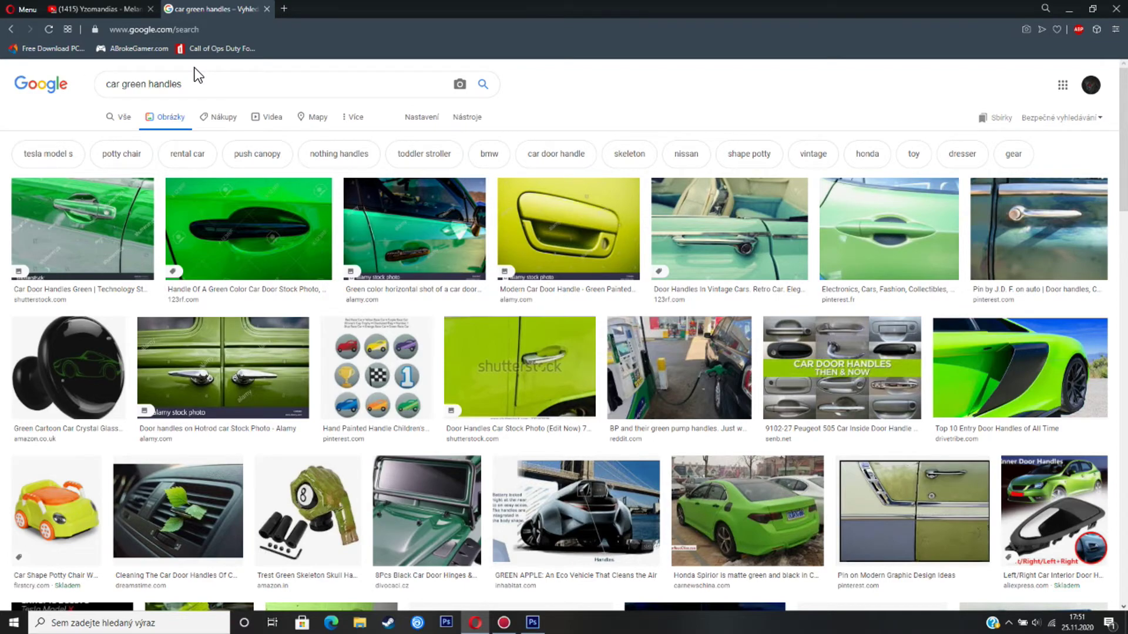
scroll(364, 382, "down", 10)
scroll(365, 382, "up", 10)
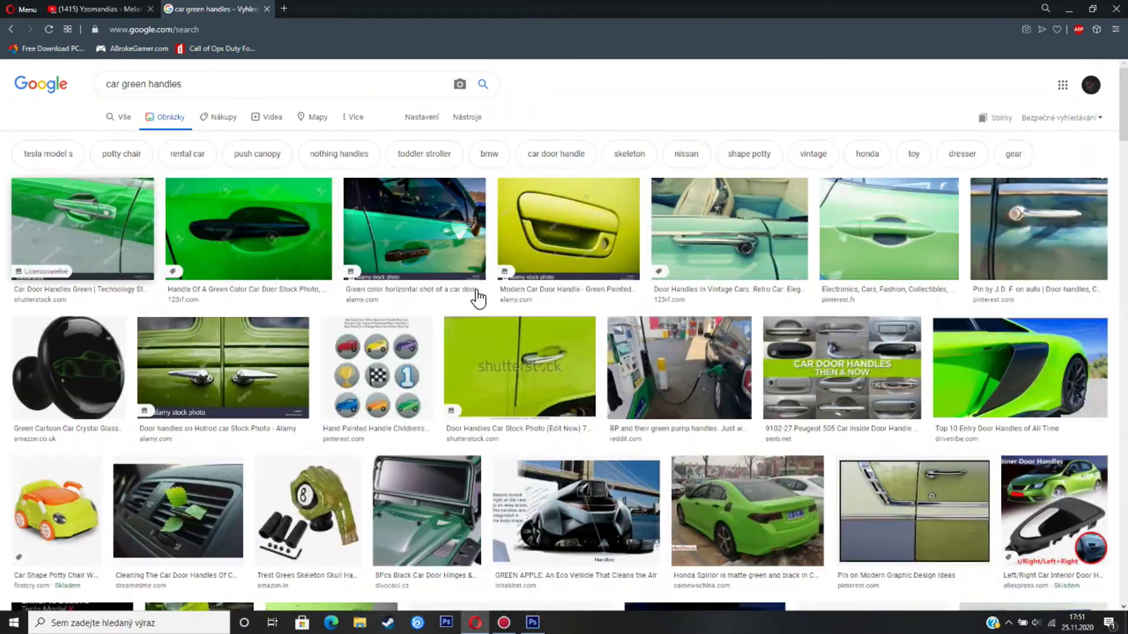
- Preview the yellow-green Modern Car Door Handle photo, then open the light green door handle photo instead and copy the image
left_click(583, 234)
scroll(872, 503, "down", 8)
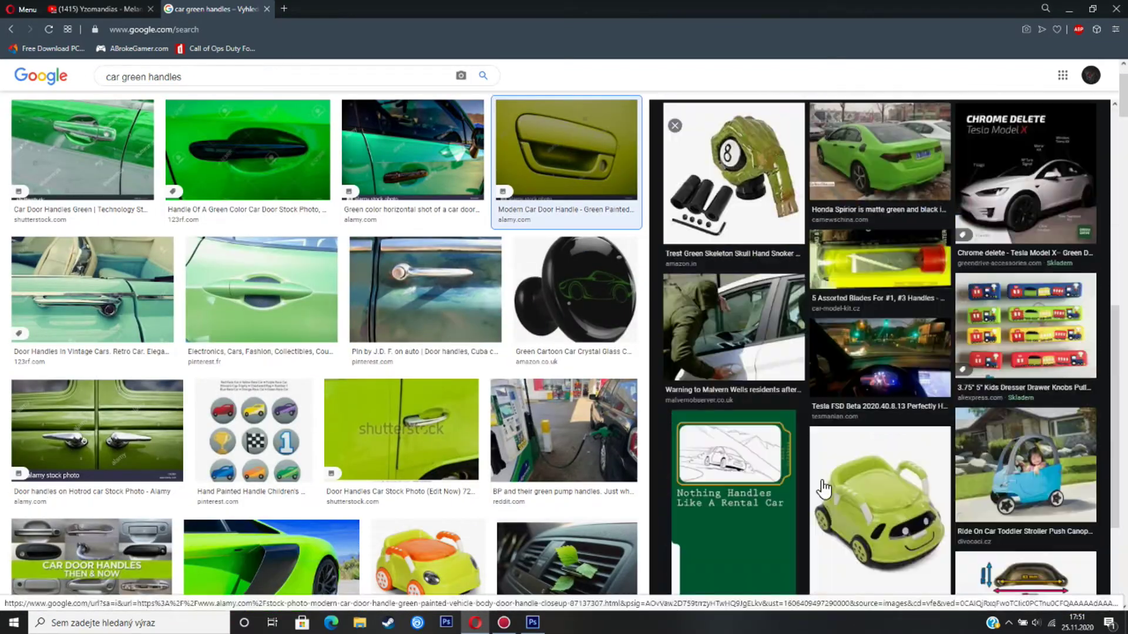
left_click(675, 126)
left_click(887, 165)
right_click(938, 280)
left_click(979, 431)
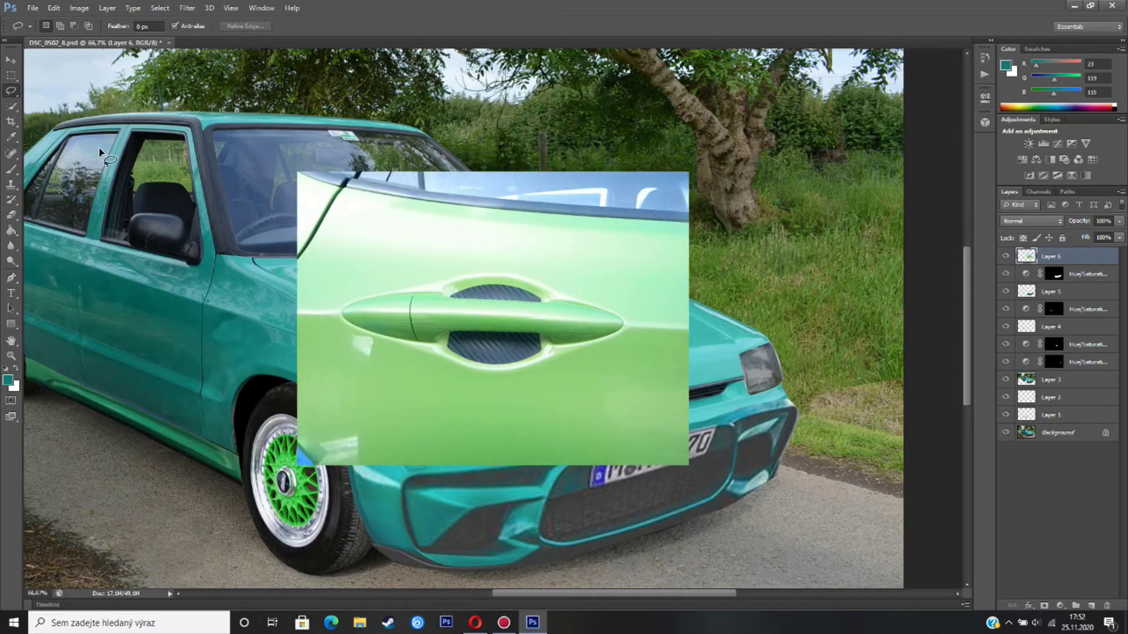
- Outline the light green door handle with the Polygonal Lasso, delete the pasted photo layer and clear the selection
left_click(11, 92)
left_click(344, 309)
right_click(1045, 259)
left_click(993, 217)
left_click(470, 257)
left_click(8, 93)
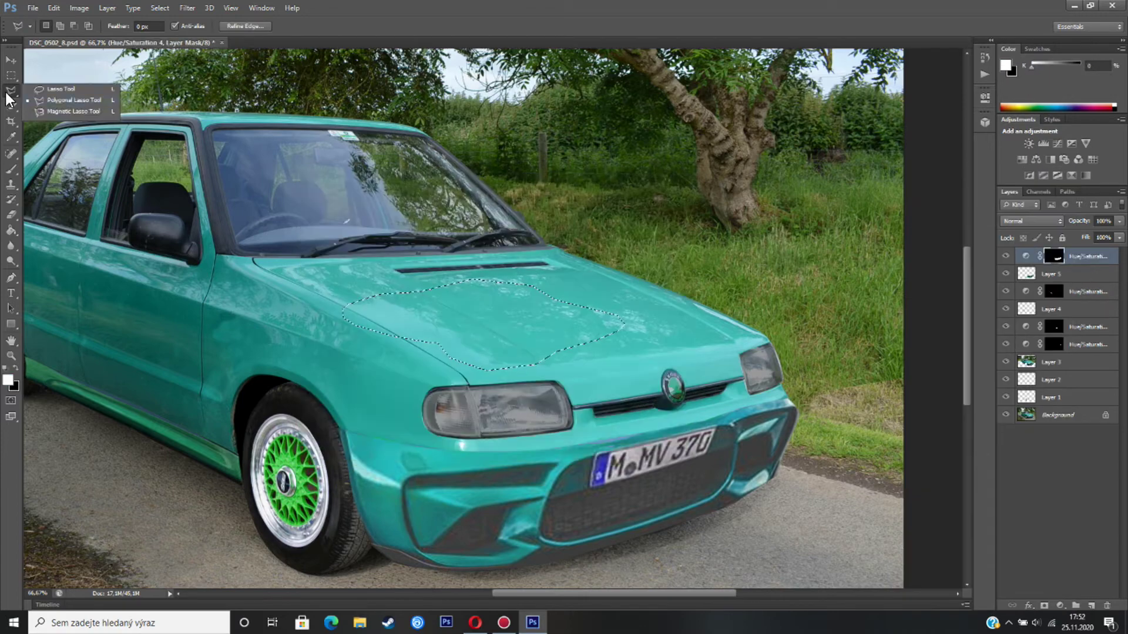
left_click(61, 89)
key("ctrl+d")
- Paste the light green handle and fit it onto the front door with Free Transform, about 14.5% wide, 21.5% high, rotated about 16.4°
left_click(10, 60)
key("ctrl+v")
left_click_drag(488, 311, 143, 315)
key("ctrl+t")
left_click_drag(573, 274, 368, 325)
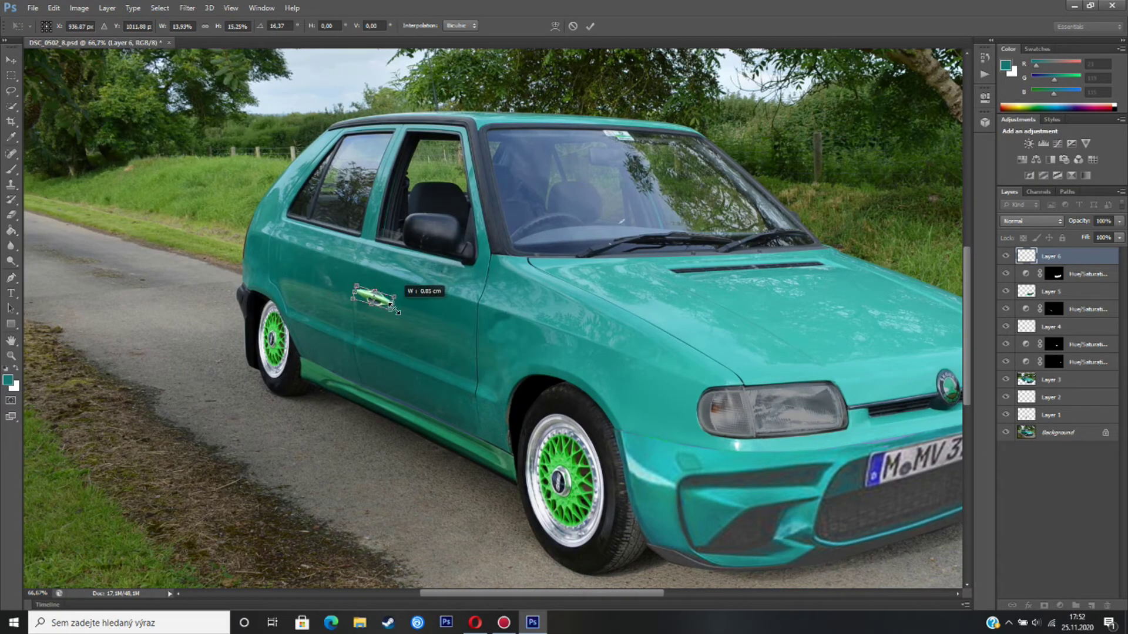
key("t")
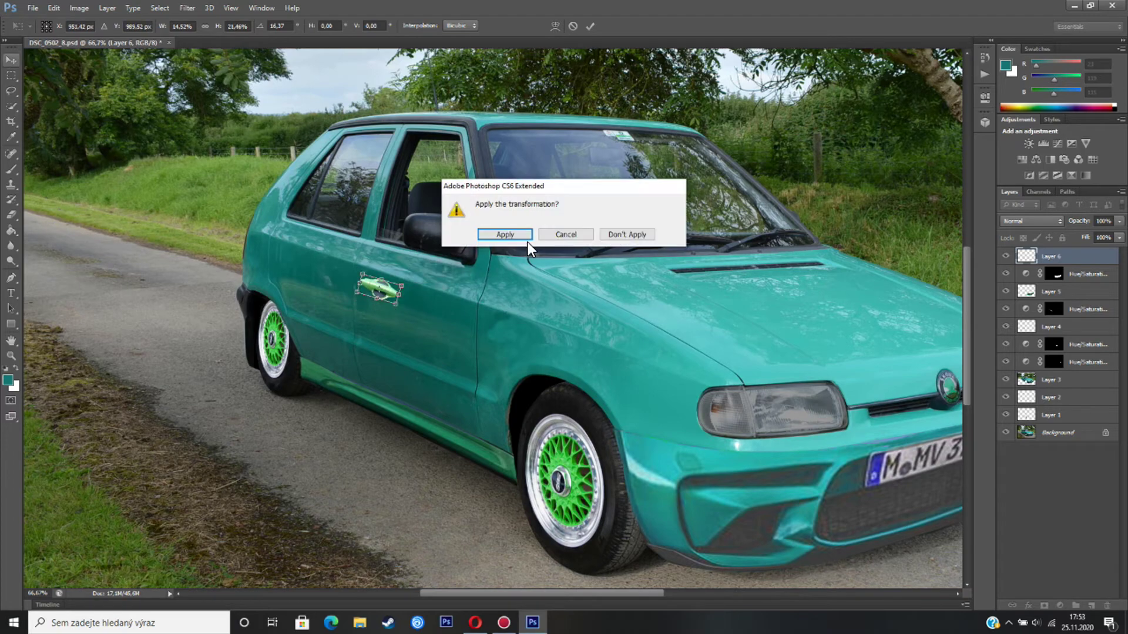
key("Return")
- Delete the layer with the light green handle
right_click(1047, 257)
left_click(987, 217)
left_click(499, 235)
- Switch to the browser, change the image search to "car black handles" and browse the results
left_click(474, 622)
type("black")
key("Return")
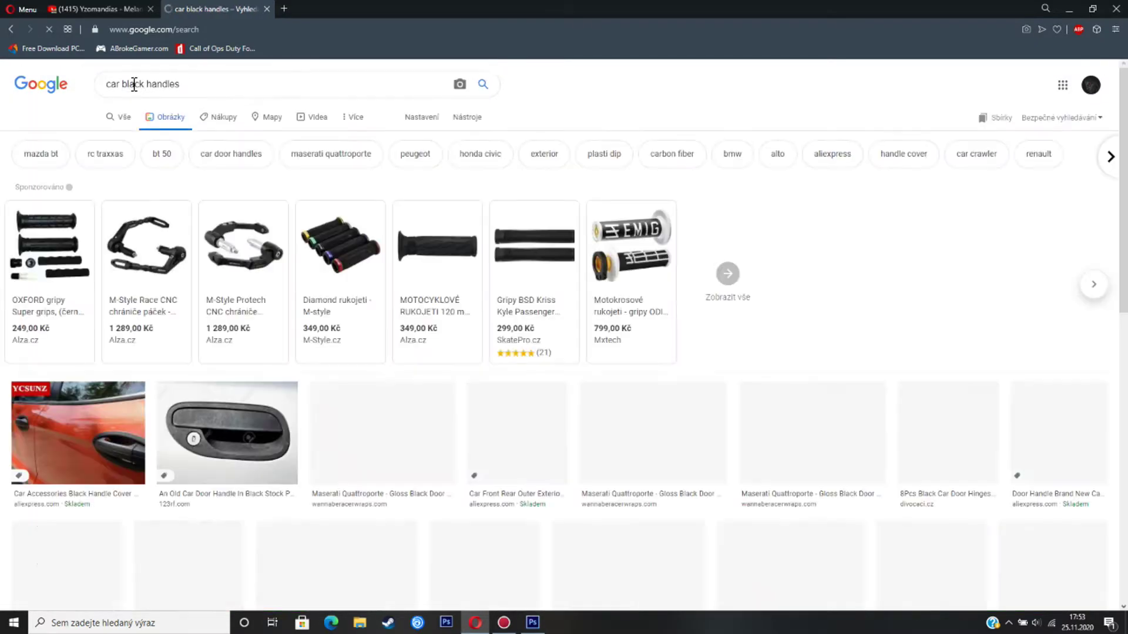
scroll(497, 299, "down", 4)
scroll(492, 299, "down", 3)
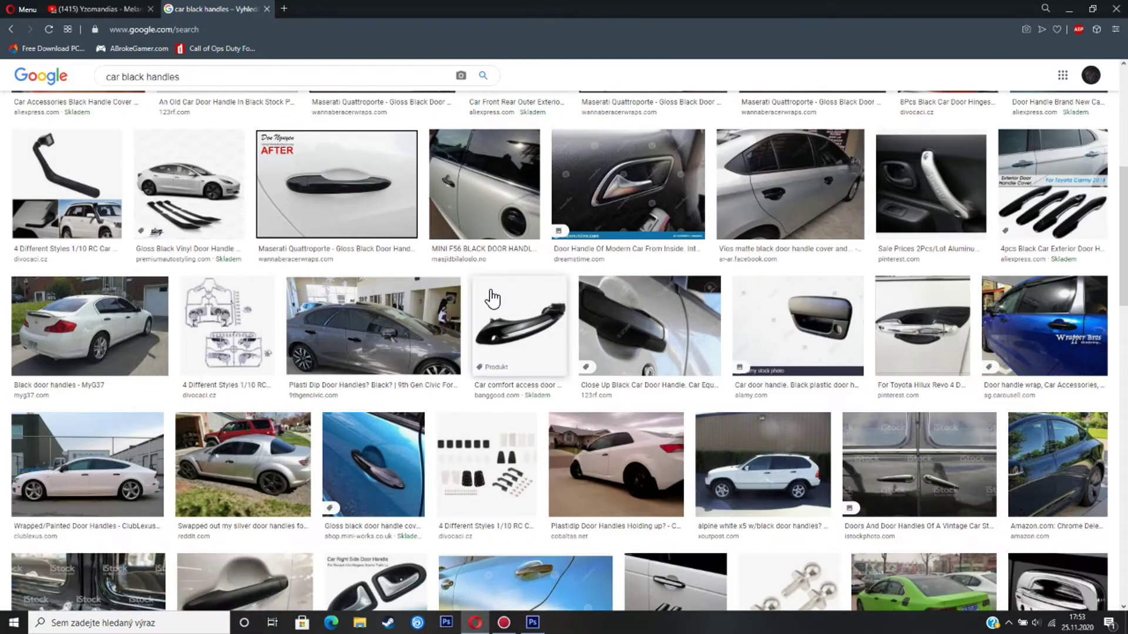
- Compare the black plastic handle and old black car door handle photos and their related images
left_click(780, 365)
scroll(799, 316, "down", 8)
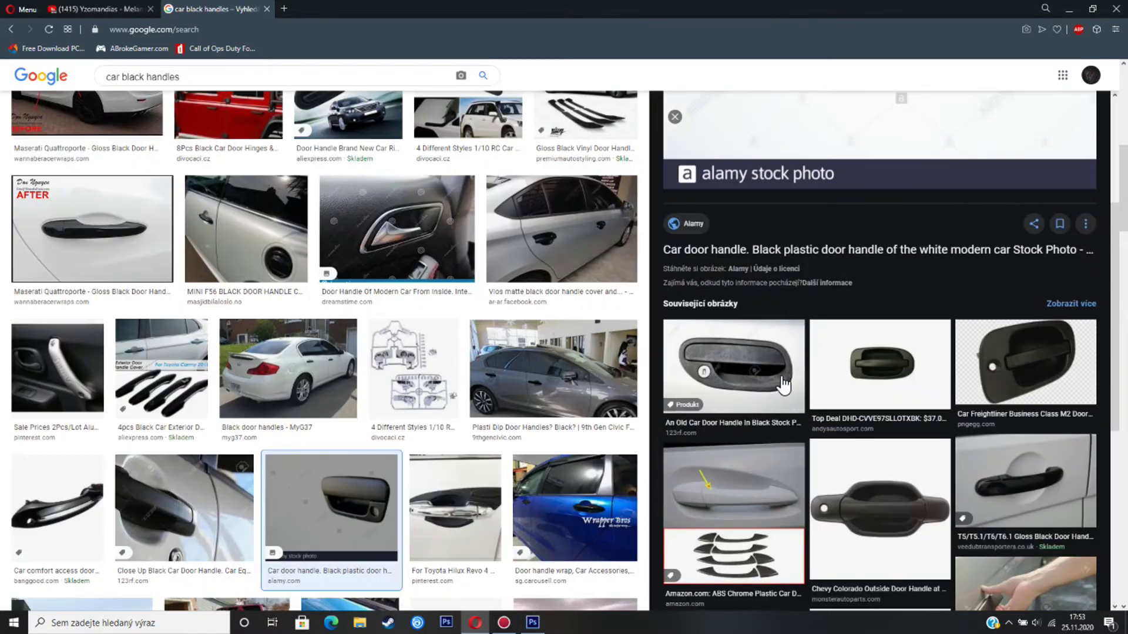
scroll(862, 506, "up", 8)
left_click(675, 302)
scroll(655, 312, "down", 3)
left_click(219, 238)
scroll(829, 506, "down", 4)
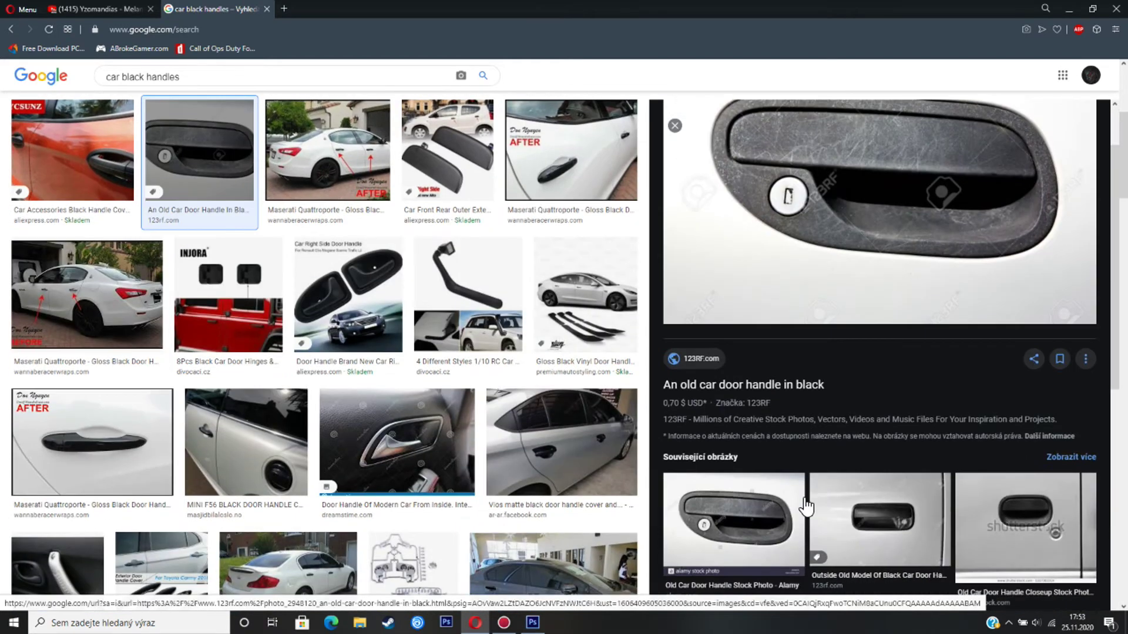
scroll(816, 453, "down", 5)
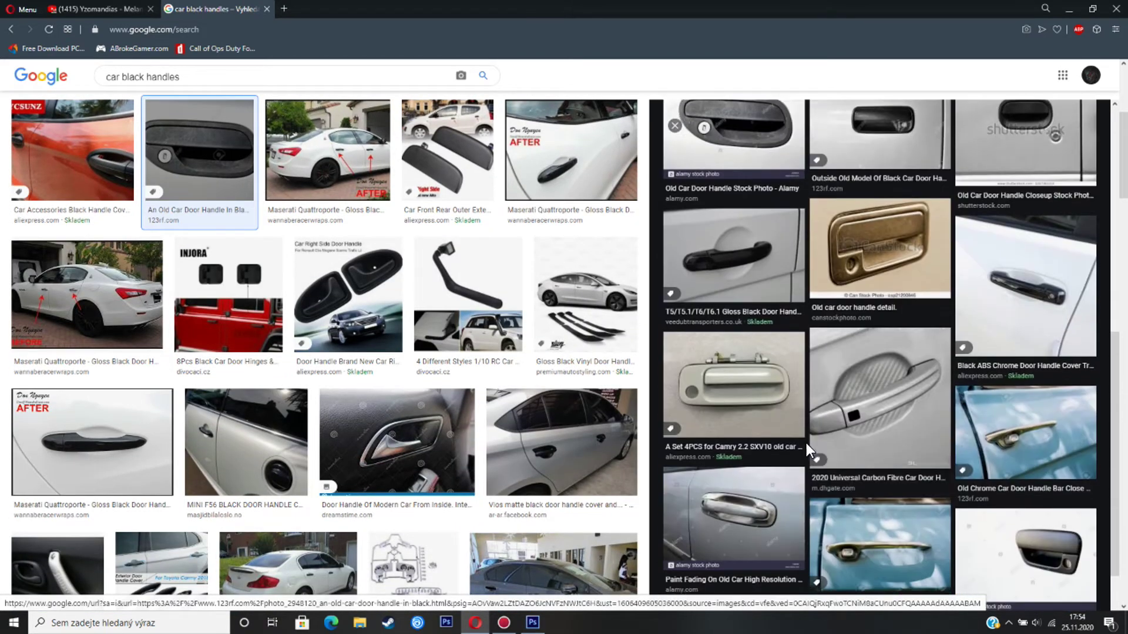
- Open the black plastic handle photo, then the related small black handle on a plain white background, and copy that image
left_click(1028, 503)
scroll(846, 332, "down", 5)
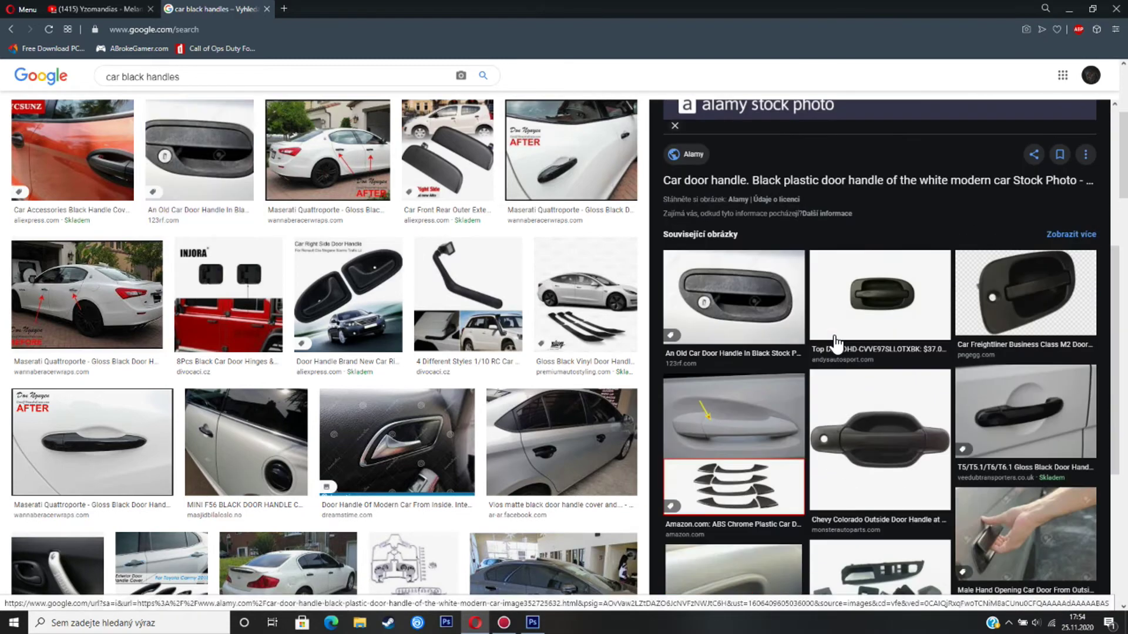
left_click(839, 345)
right_click(868, 213)
left_click(901, 361)
- Switch to Photoshop, paste the black handle photo, select and copy only the handle with Quick Selection, and delete the photo layer
key("alt+Tab")
key("ctrl+v")
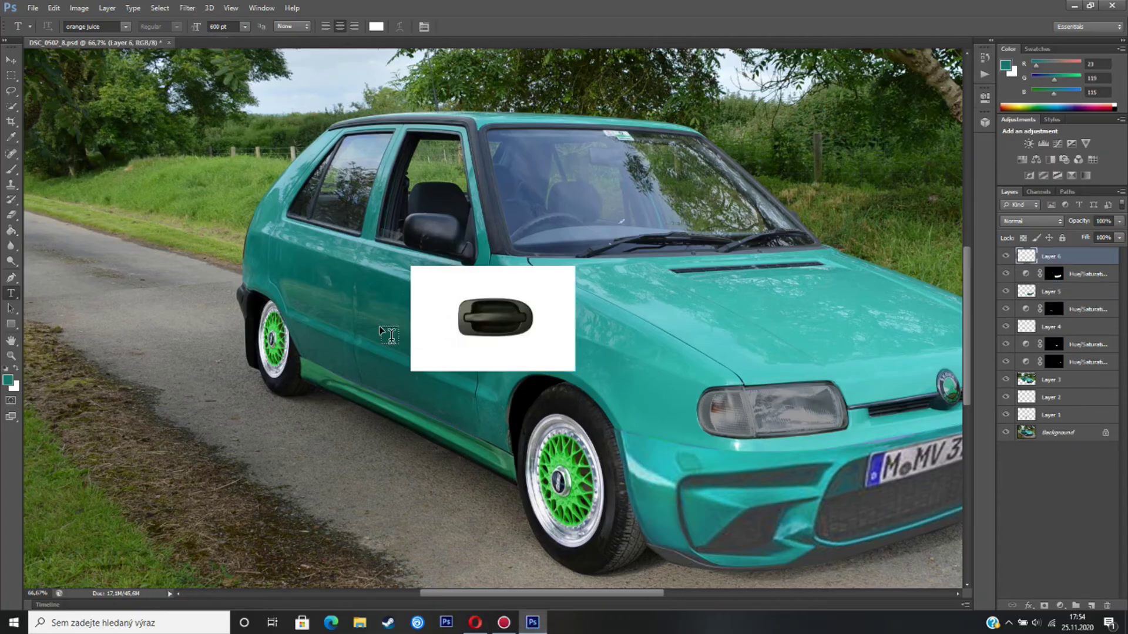
left_click(487, 309)
right_click(1066, 257)
left_click(952, 213)
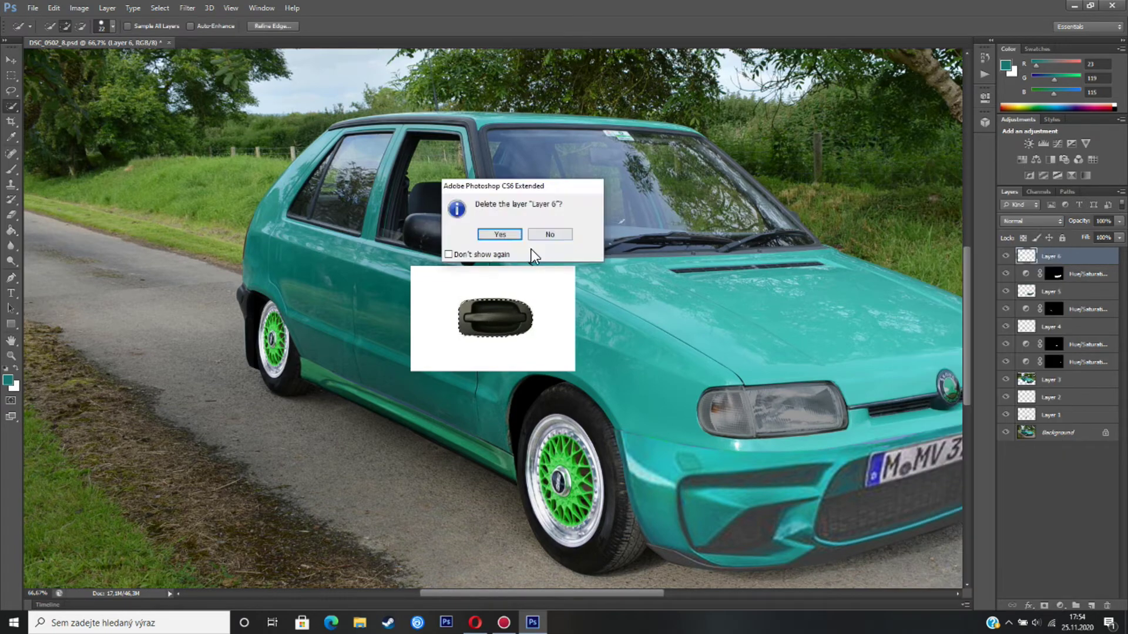
left_click(499, 235)
- Paste the cut-out black handle and shrink, rotate and place it on the front door with Free Transform
left_click(11, 91)
left_click(69, 121)
key("ctrl+v")
key("ctrl+t")
left_click_drag(550, 287, 556, 301)
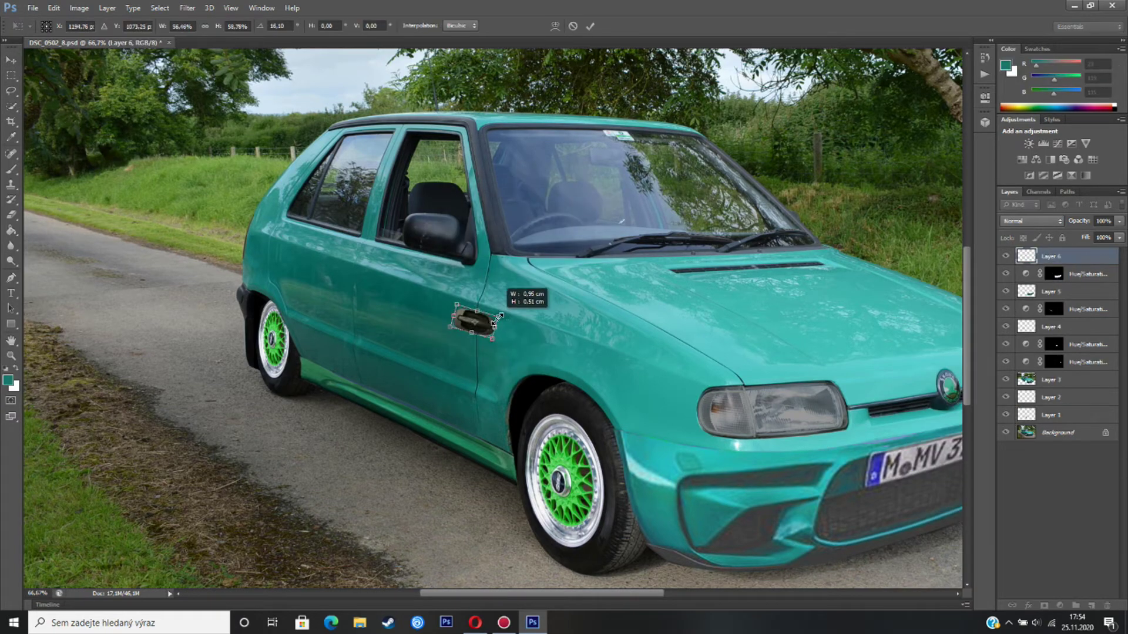
key("Return")
- Paste the cut-out black handle again, shrink it to about 44% width, rotate it about 17.5 degrees and place it on the rear door
key("ctrl+v")
key("ctrl+t")
left_click_drag(484, 315, 447, 345)
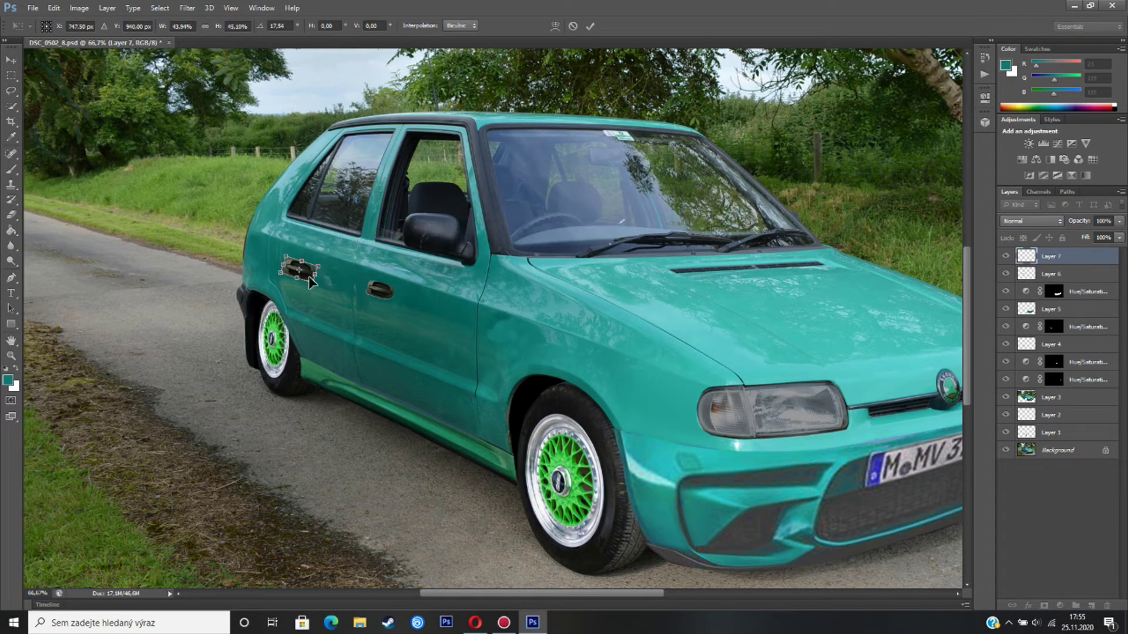
left_click_drag(306, 263, 290, 265)
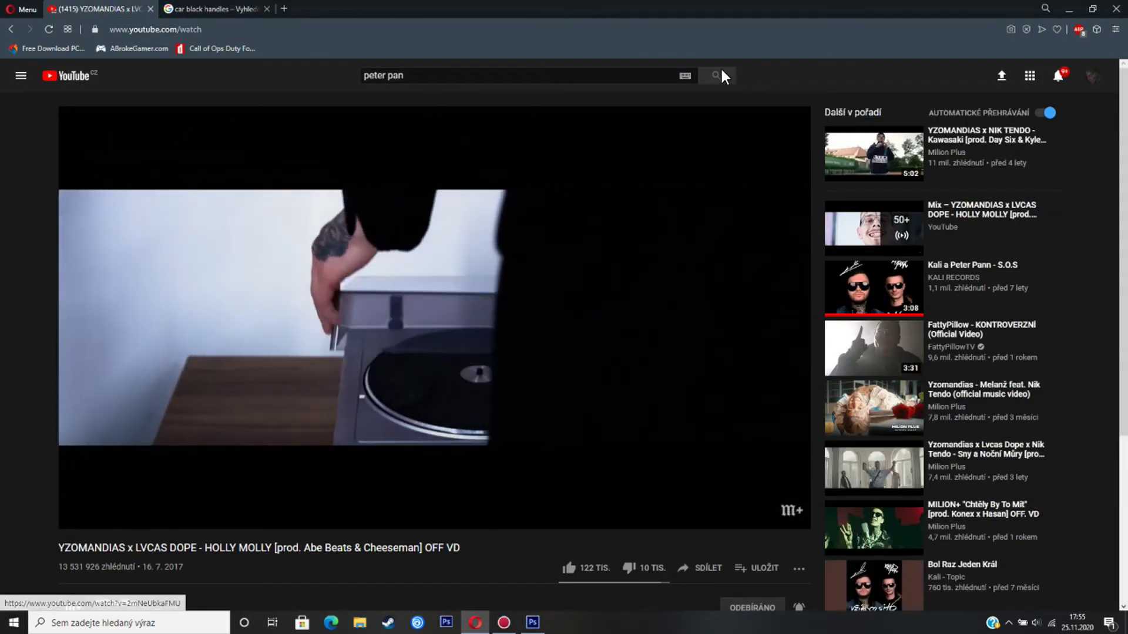
- Search YouTube for peter pan and return to the car black handles image results
left_click(721, 77)
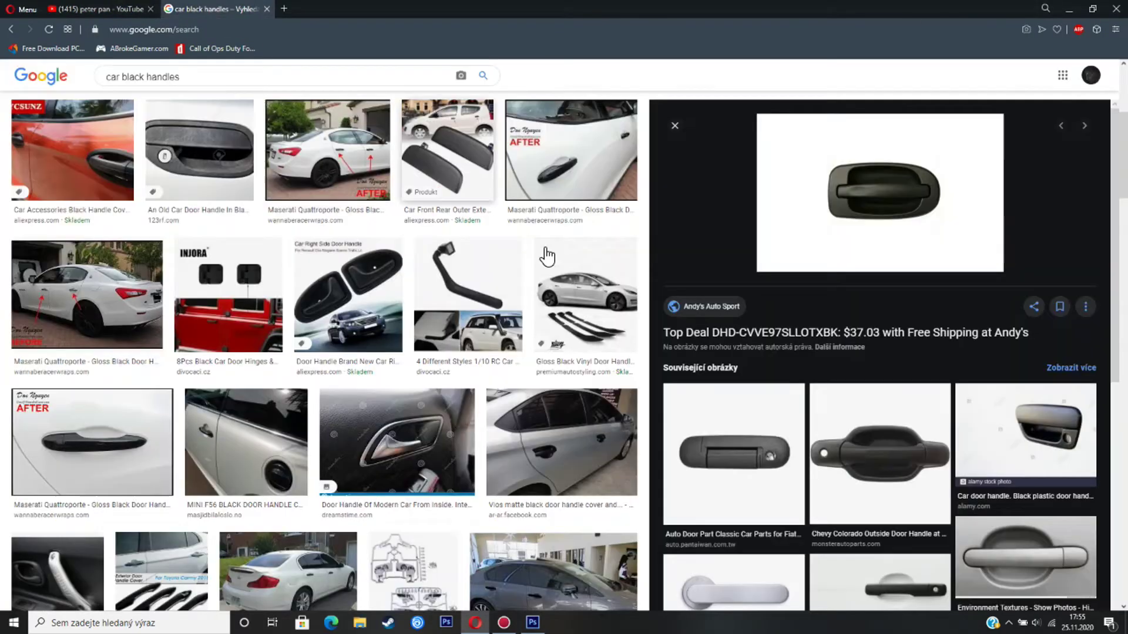
scroll(546, 255, "up", 5)
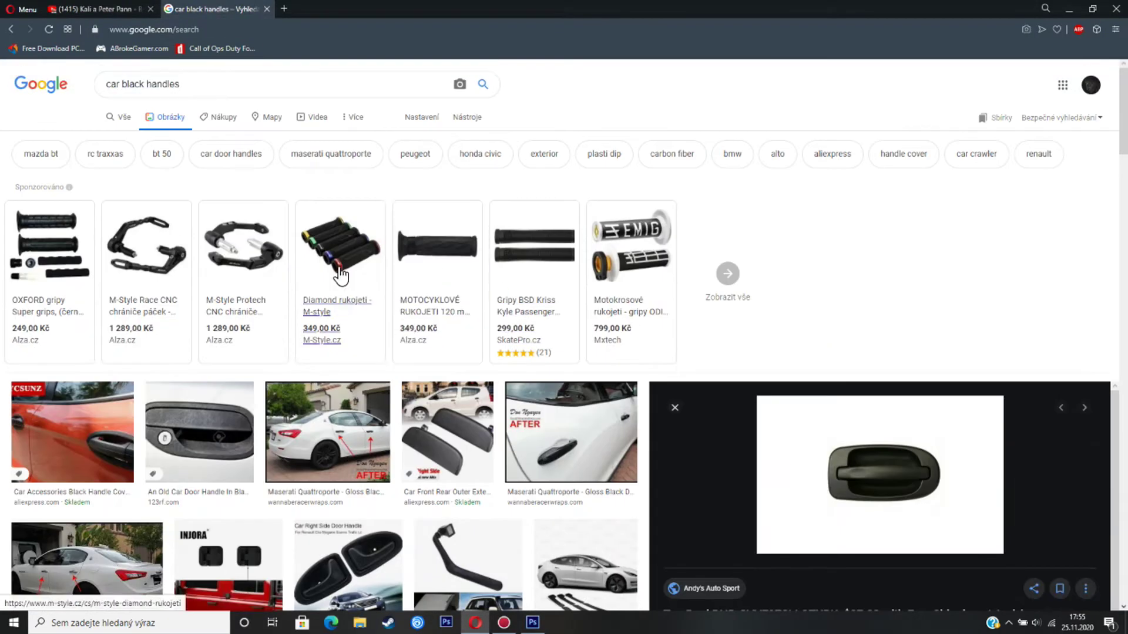
- Switch back to Photoshop and narrow the rear door handle to about 82% of its width with Free Transform
left_click(533, 622)
left_click_drag(544, 594, 586, 597)
key("ctrl+t")
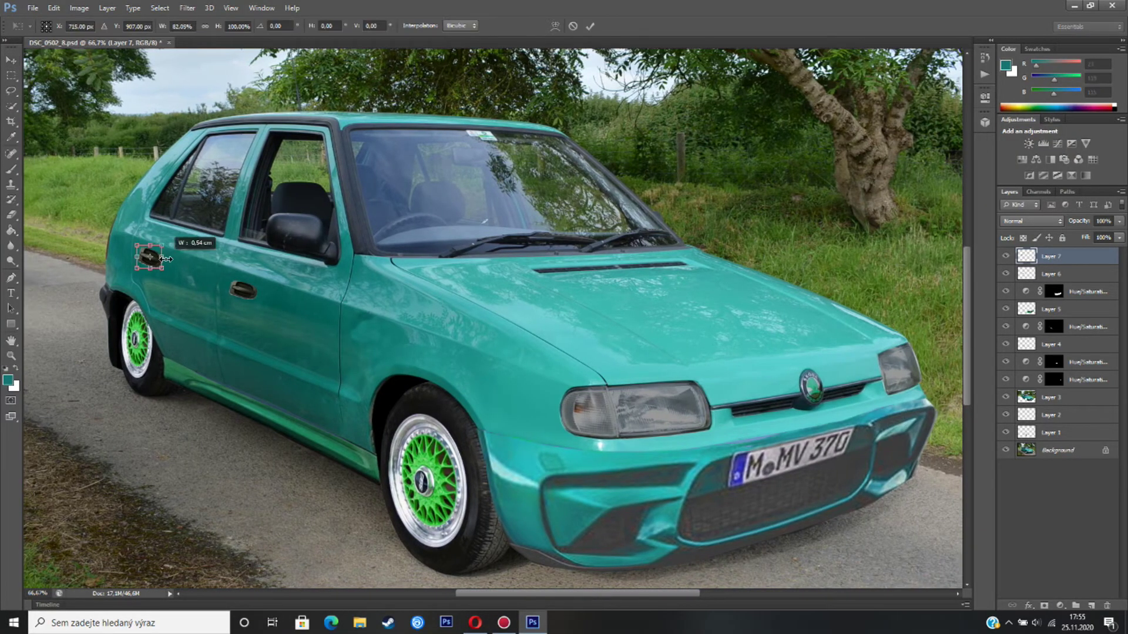
left_click(9, 61)
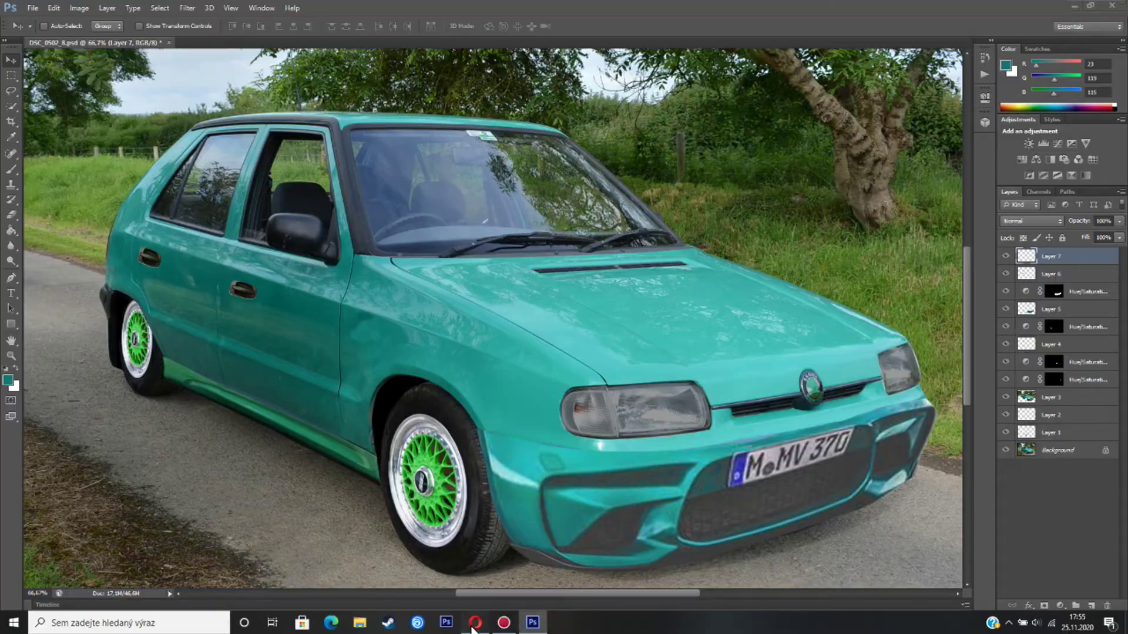
- Switch to the browser and search Google Images for "car tuning green hood"
left_click(473, 625)
type("car gr")
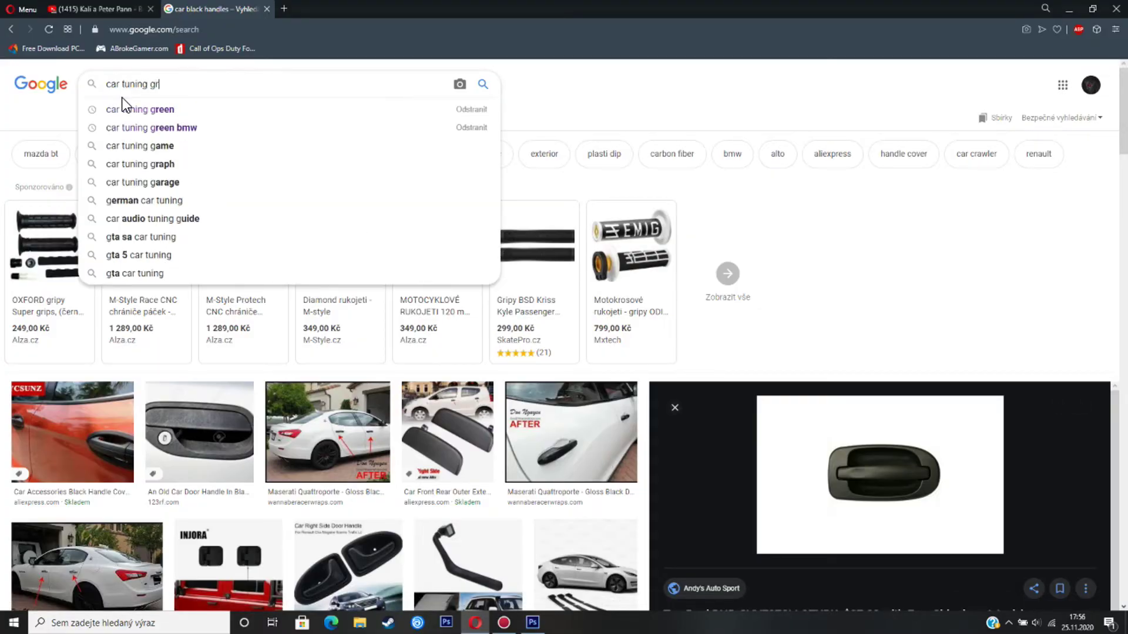
type("reen hood")
key("Return")
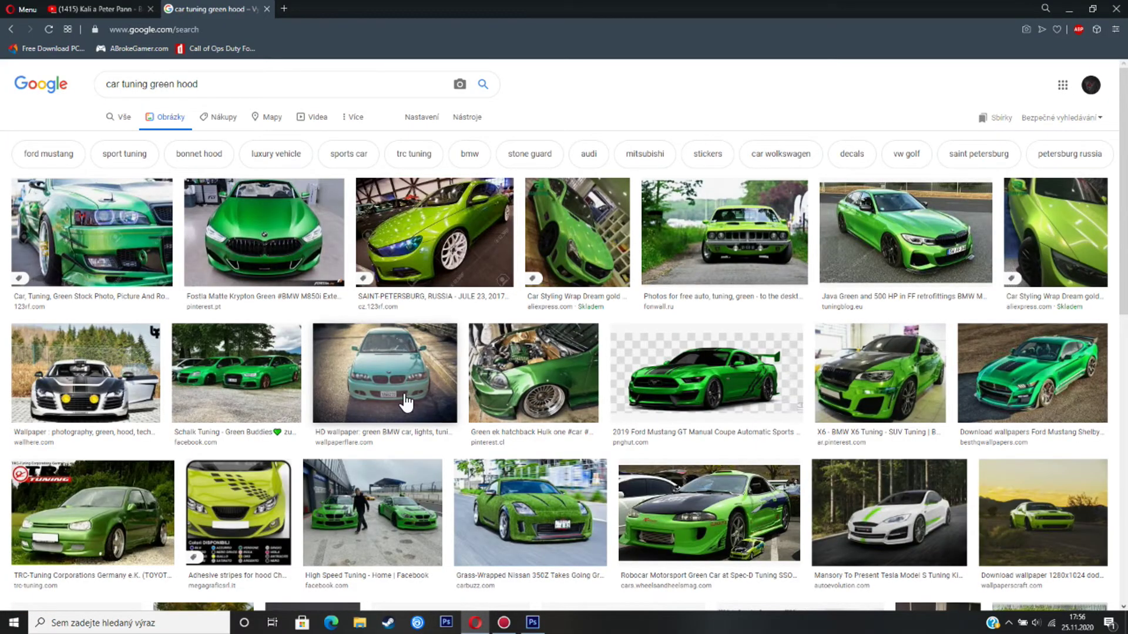
- Switch to Photoshop and retouch the black air slot below the windshield out of the hood on Layer 3 with the Clone Stamp
left_click(525, 627)
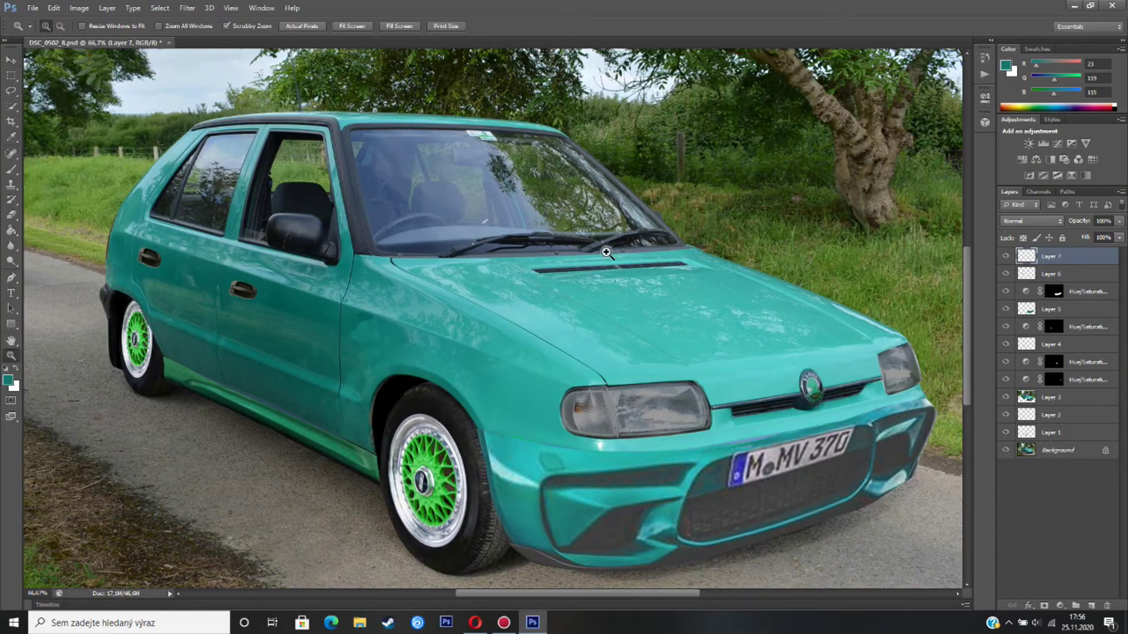
double_click(606, 252)
left_click(19, 184)
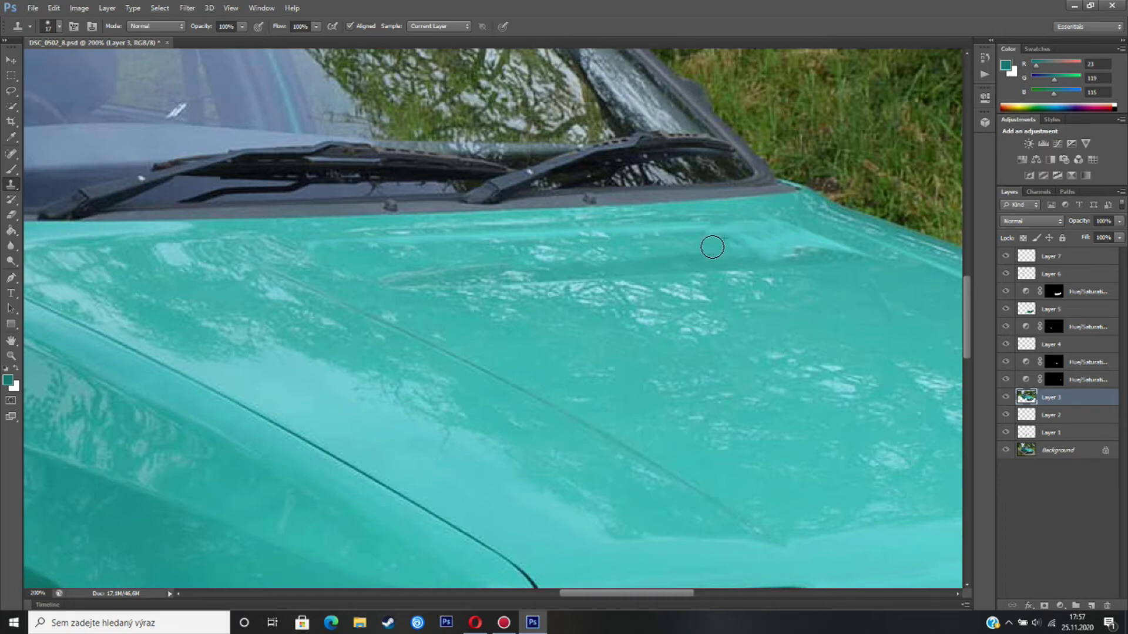
left_click(11, 356)
left_click(199, 371, "alt")
left_click(200, 370, "alt")
left_click(277, 473, "alt")
left_click_drag(277, 428, 516, 352)
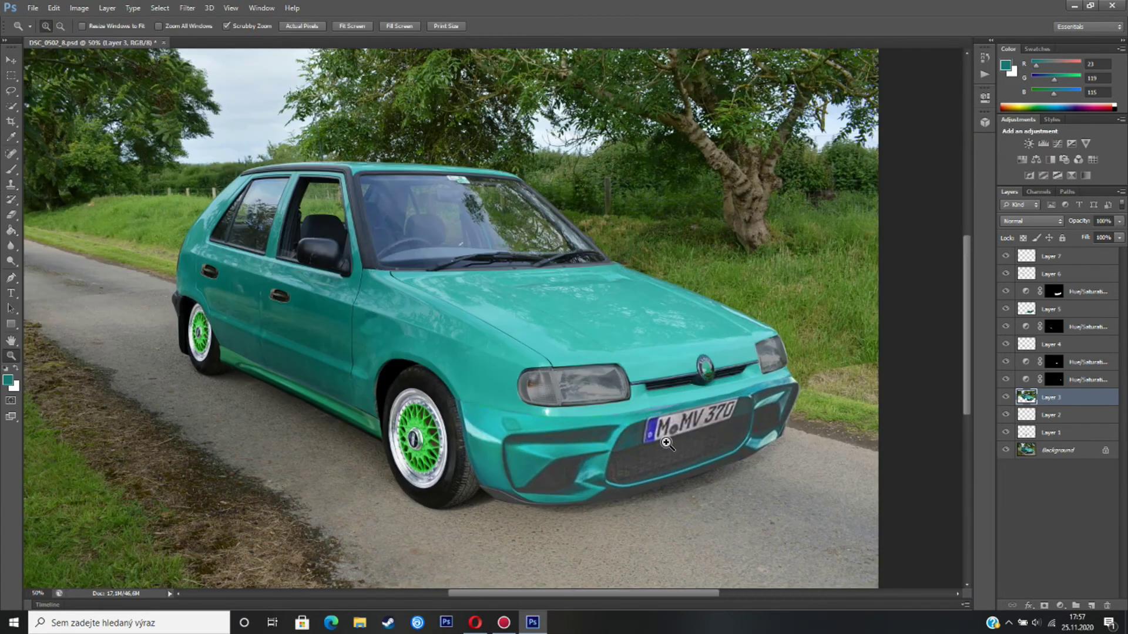
scroll(564, 480, "down", 1)
scroll(564, 480, "up", 2)
left_click_drag(619, 594, 595, 600)
- Browse the green hood image results in the browser and open the green chrome BMW 5 Series photo
left_click(475, 623)
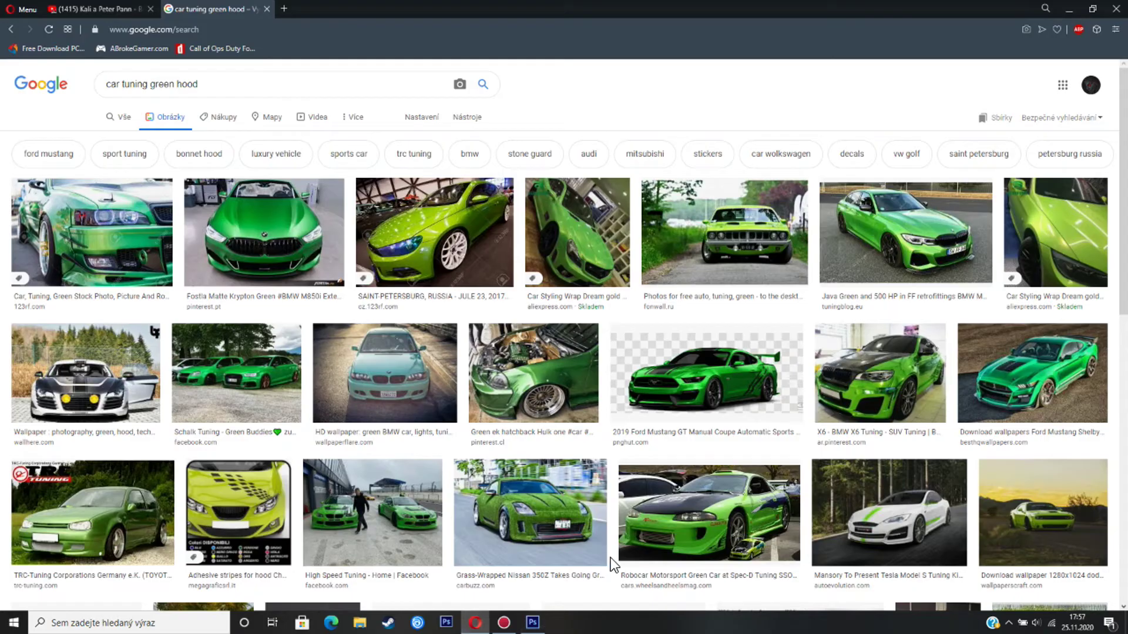
scroll(430, 287, "down", 20)
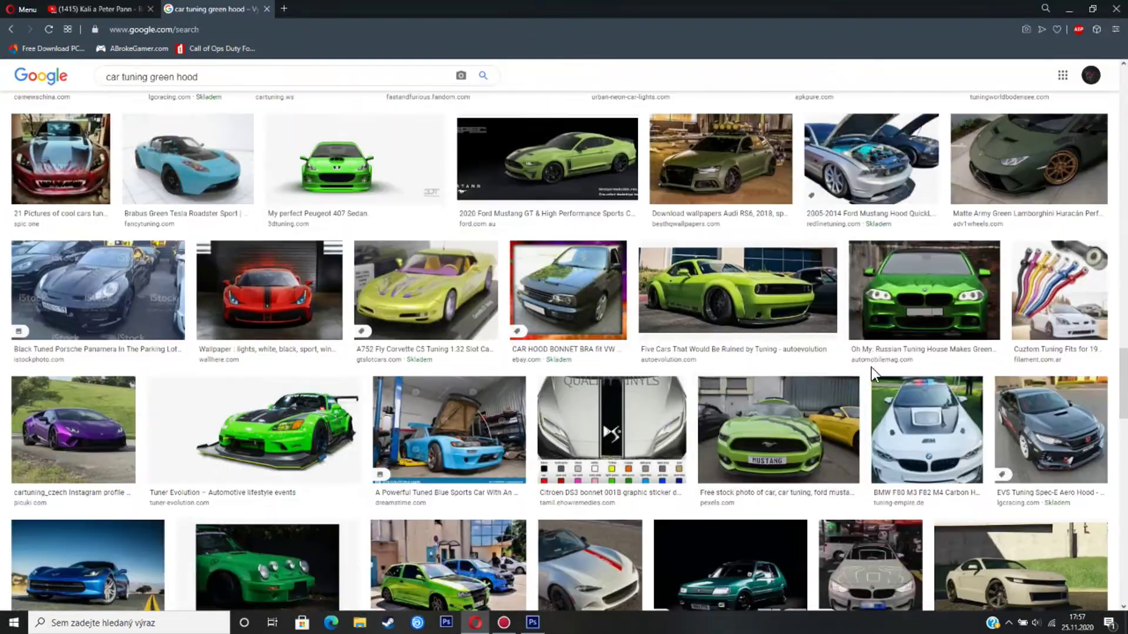
left_click(893, 322)
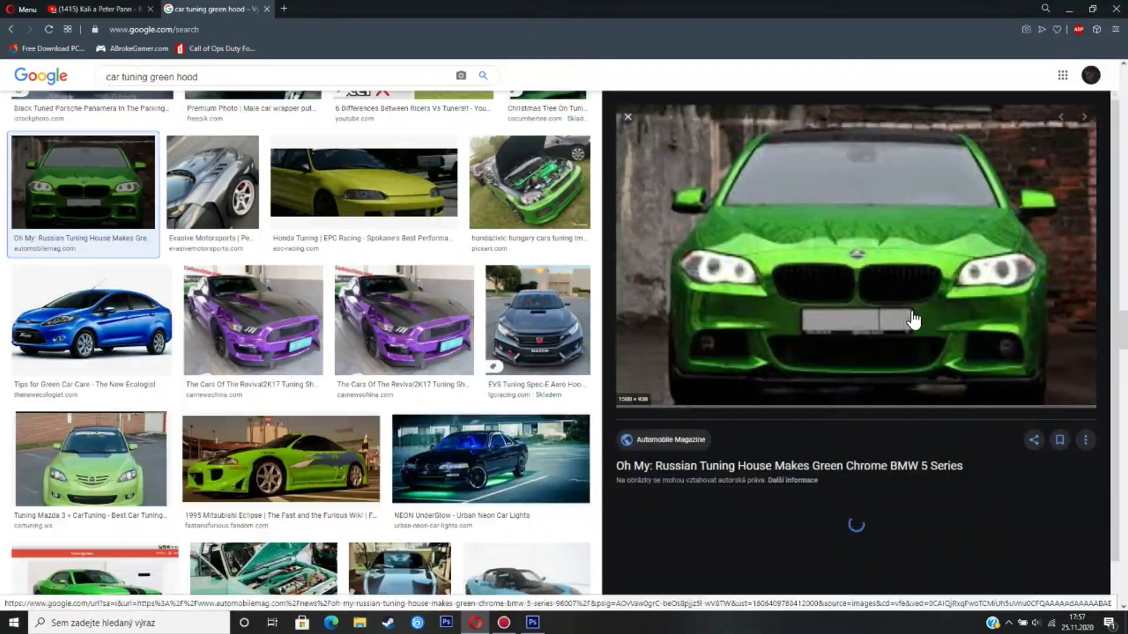
scroll(298, 438, "down", 4)
scroll(298, 438, "down", 15)
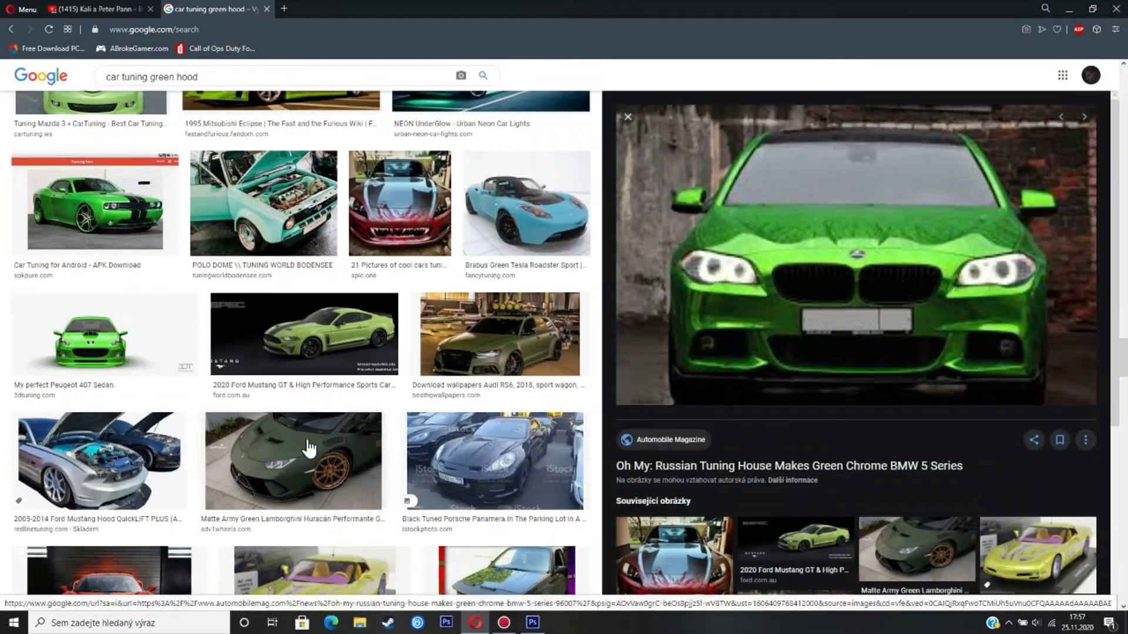
scroll(308, 452, "down", 2)
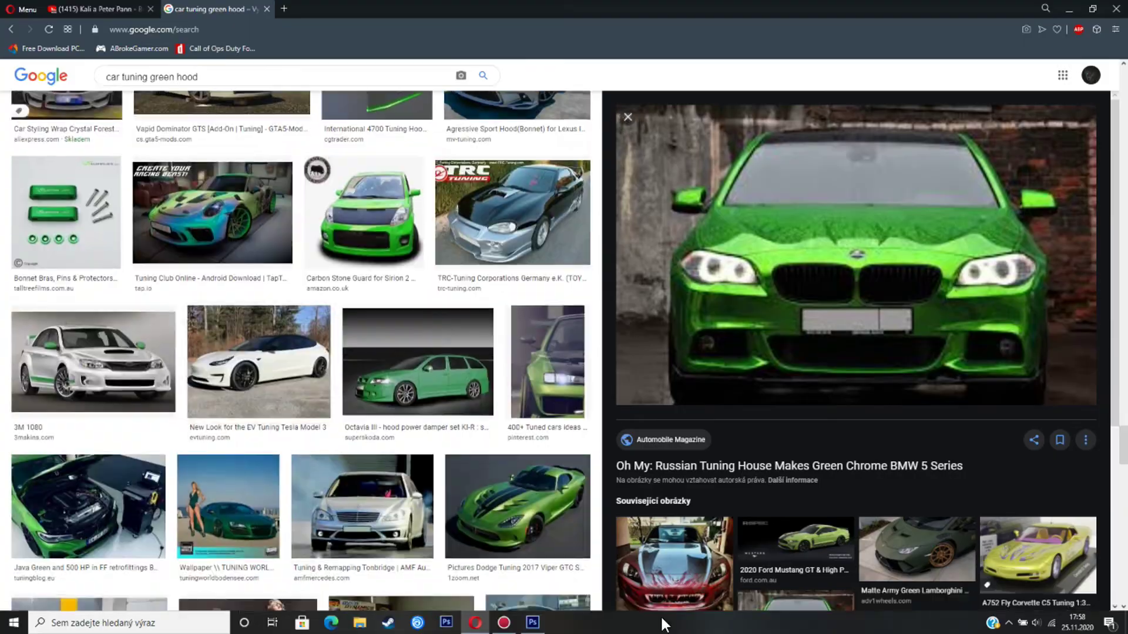
- Switch to Photoshop and examine the car's front grille and badge area up close
key("alt+Tab")
triple_click(806, 413)
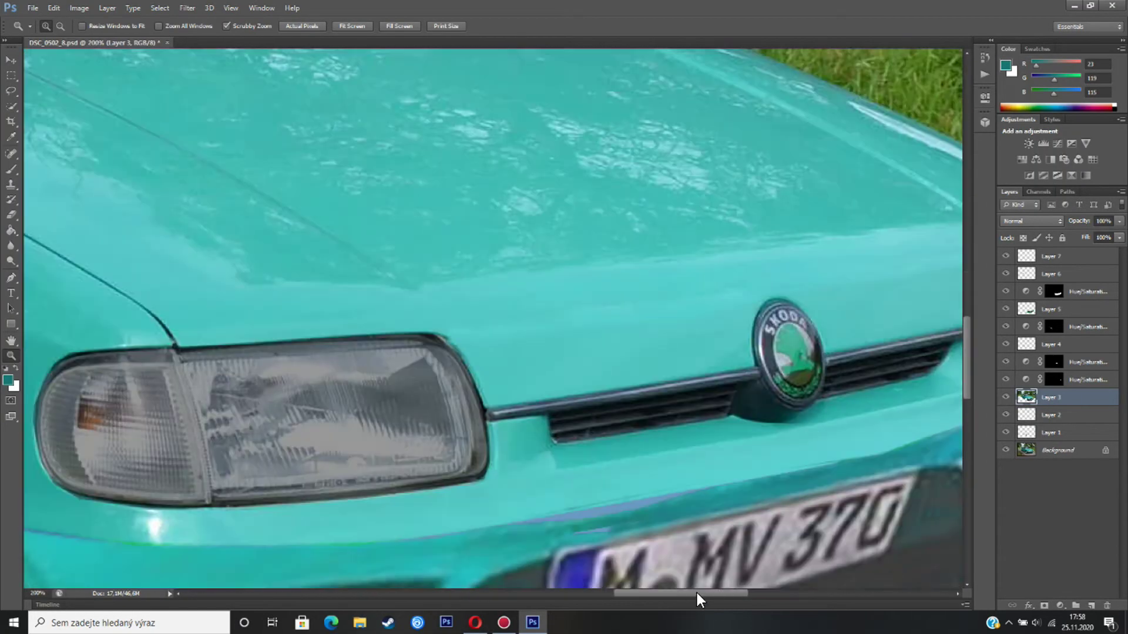
left_click_drag(693, 594, 717, 593)
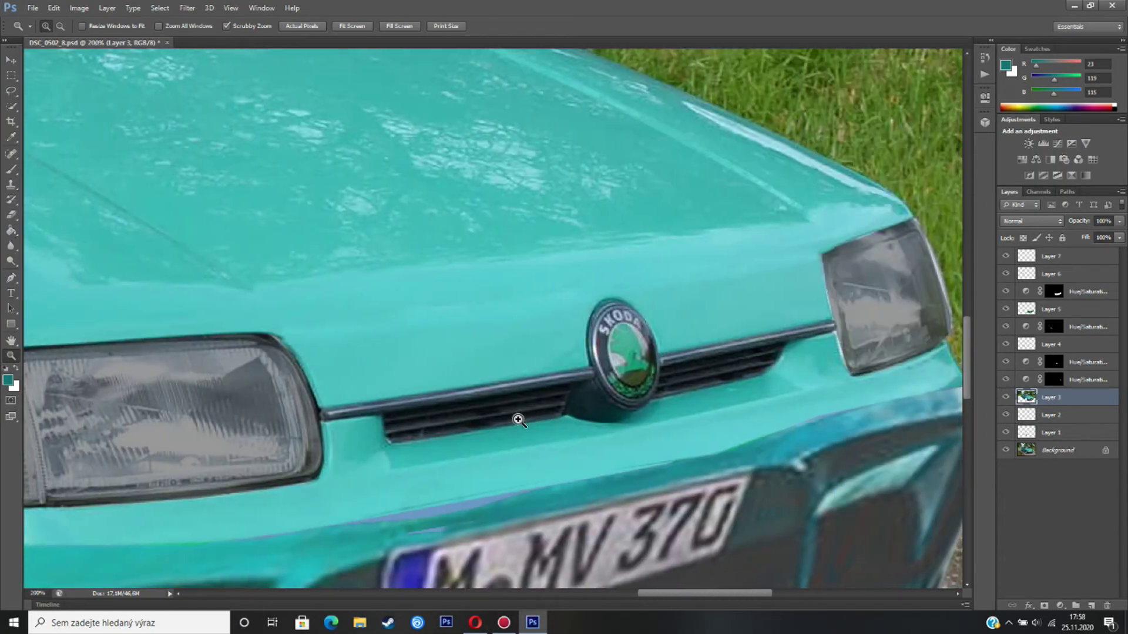
scroll(349, 374, "down", 4)
scroll(350, 375, "up", 2)
left_click_drag(609, 594, 670, 594)
- Return to the browser, find the RDX Bonnet extension AUDI A3-8L photo among the image results and copy the image
key("alt+Tab")
scroll(413, 411, "down", 15)
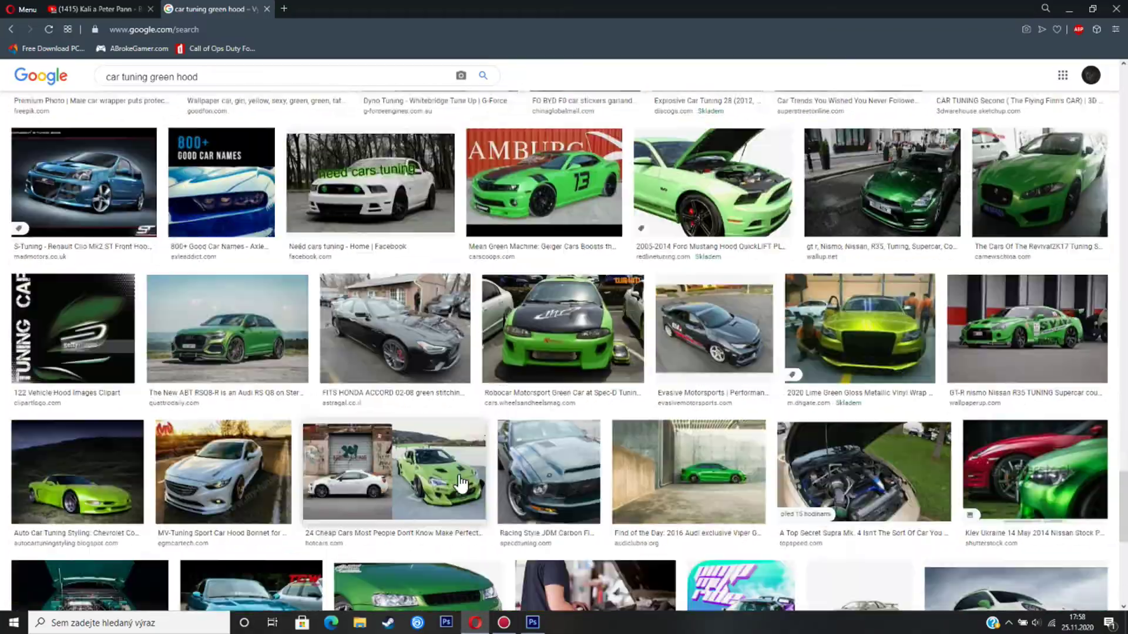
scroll(413, 411, "down", 15)
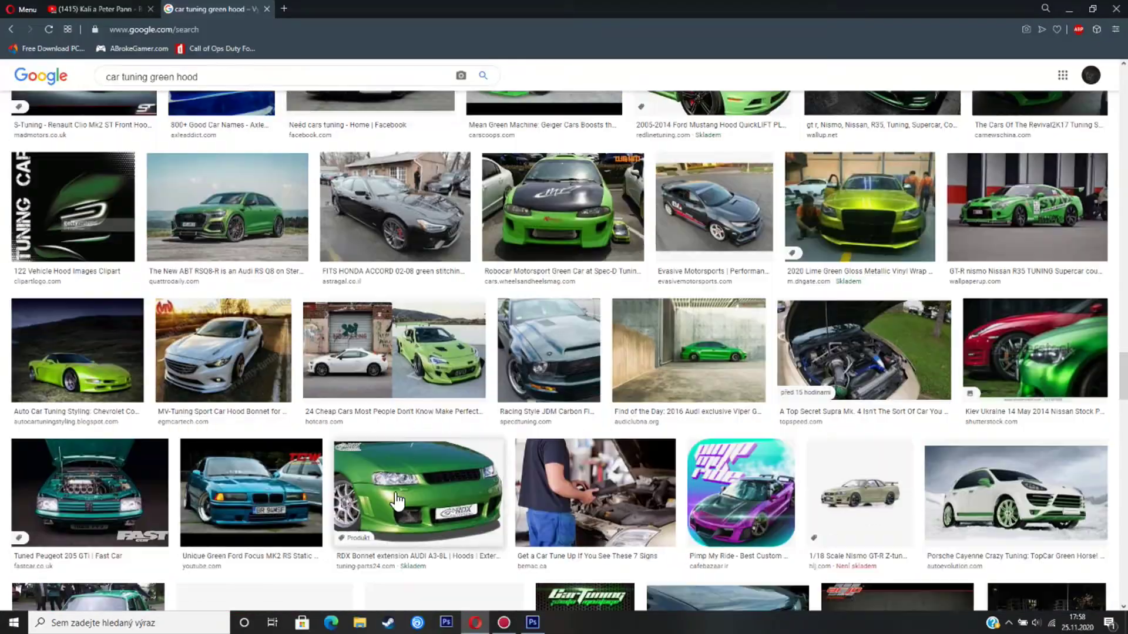
left_click(847, 358)
right_click(863, 286)
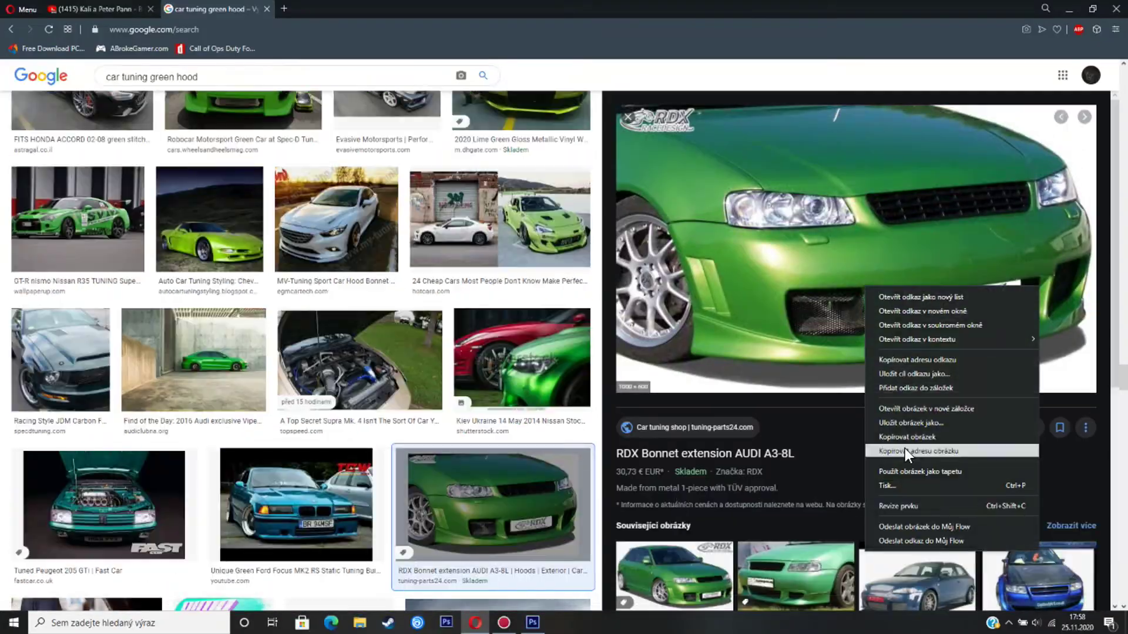
left_click(905, 449)
- Switch to Photoshop, paste the green Audi photo, outline and copy its black grille with the Polygonal Lasso, and delete the photo layer
key("alt+Tab")
key("ctrl+v")
left_click_drag(1043, 255, 1044, 253)
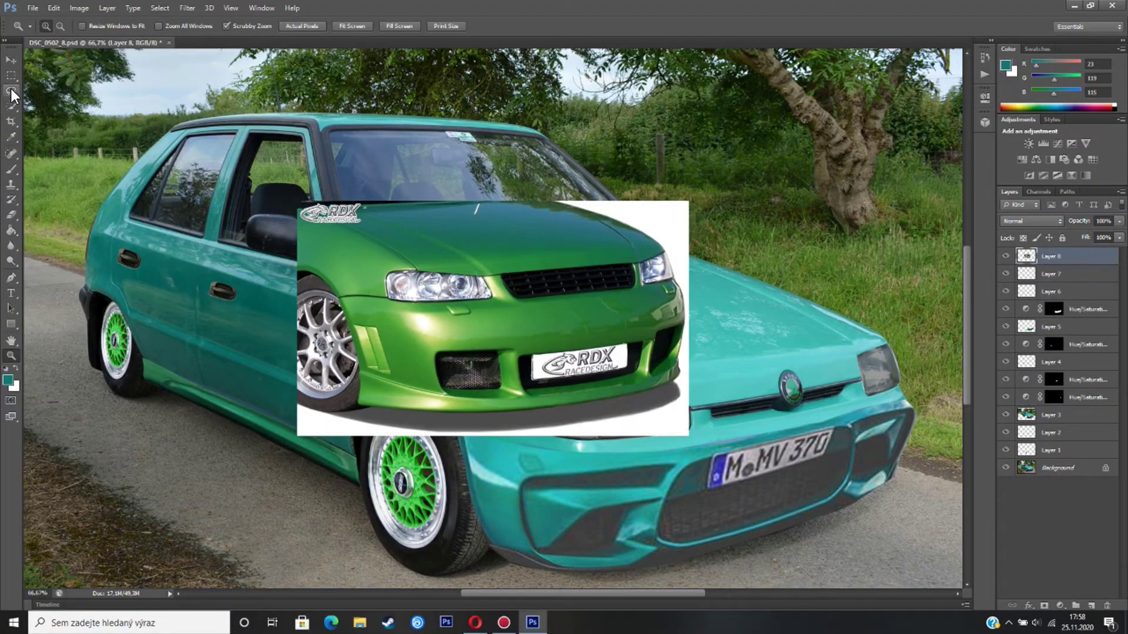
right_click(11, 91)
left_click(58, 104)
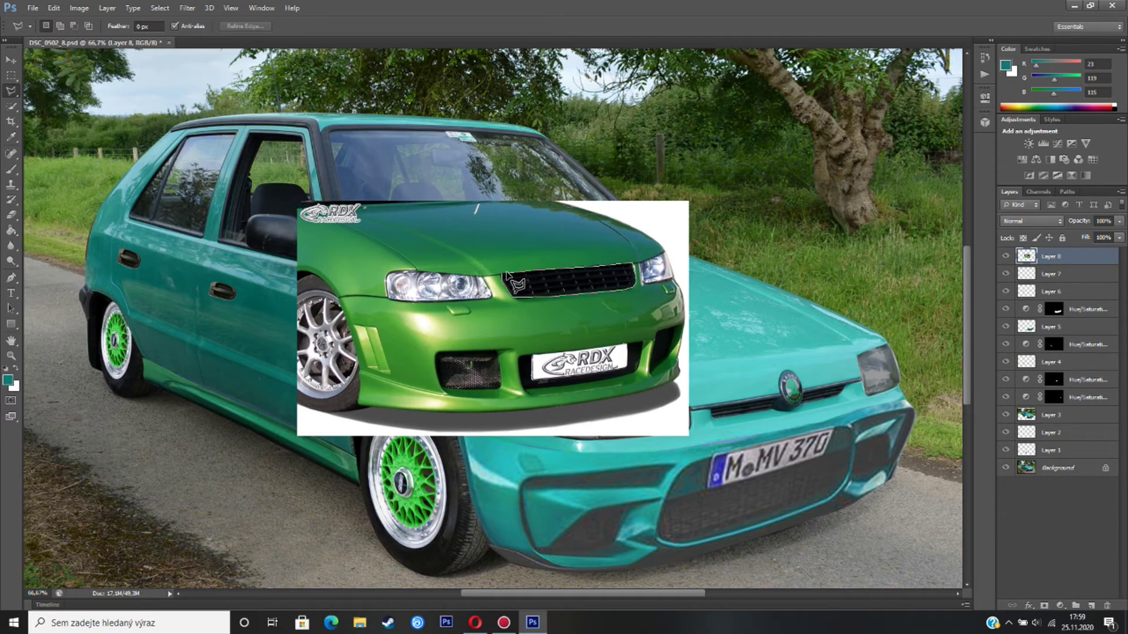
right_click(1045, 256)
left_click(916, 213)
left_click(501, 234)
- Try to replace the front grille by pasting the cut-out grille, positioning it between the headlights and warping it to fit
right_click(11, 91)
left_click(37, 91)
key("ctrl+v")
key("ctrl+t")
left_click_drag(509, 317, 876, 435)
left_click_drag(820, 411, 775, 358)
right_click(806, 403)
left_click(865, 499)
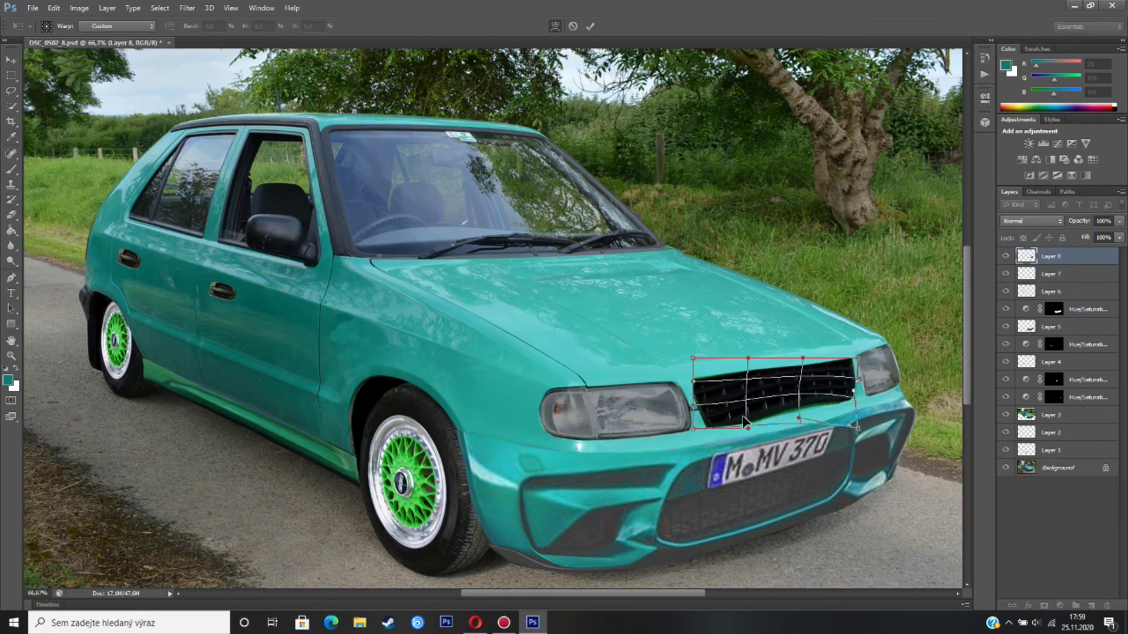
left_click_drag(807, 409, 749, 381)
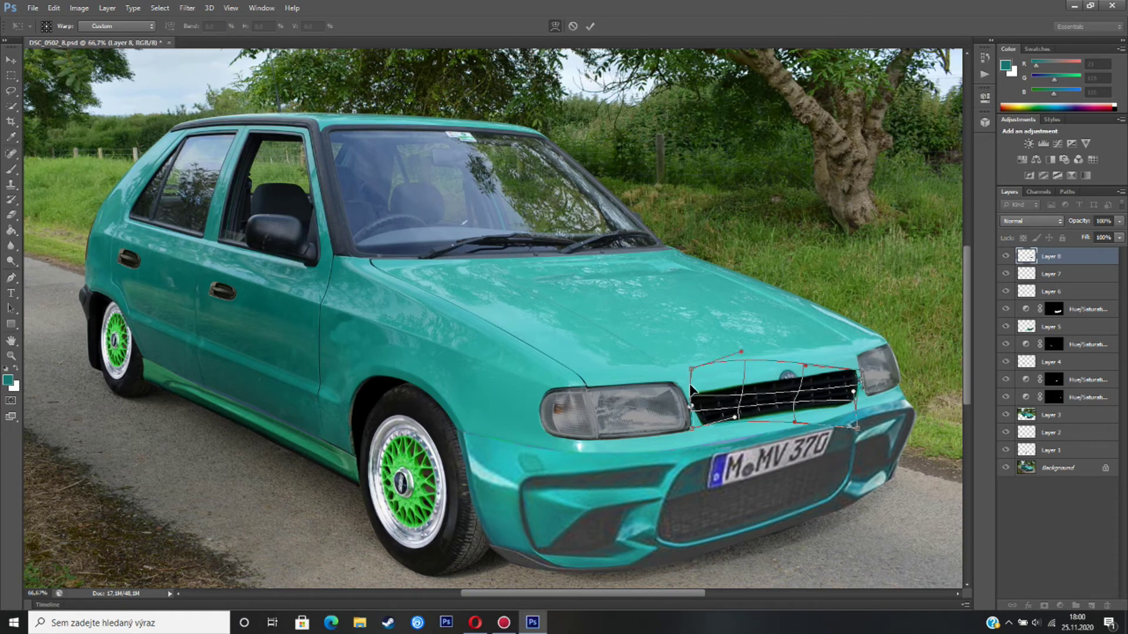
left_click(8, 59)
key("Return")
- Delete the layer holding the pasted grille
right_click(1045, 256)
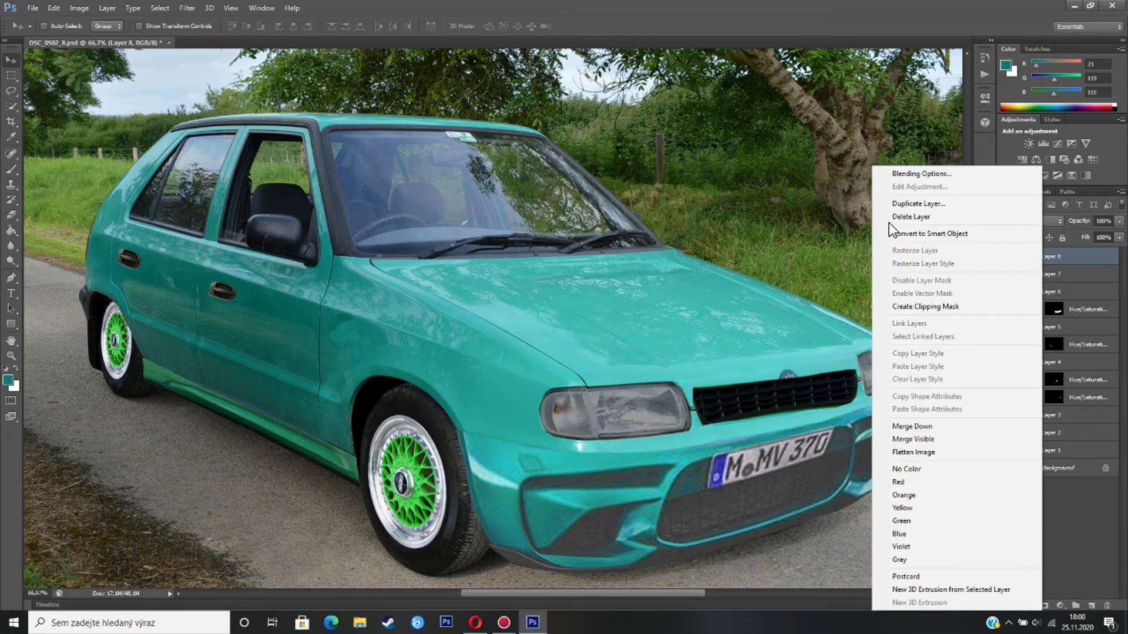
left_click(876, 216)
key("Return")
mouse_move(536, 593)
left_mouse_down()
mouse_move(507, 592)
mouse_move(523, 593)
left_mouse_up()
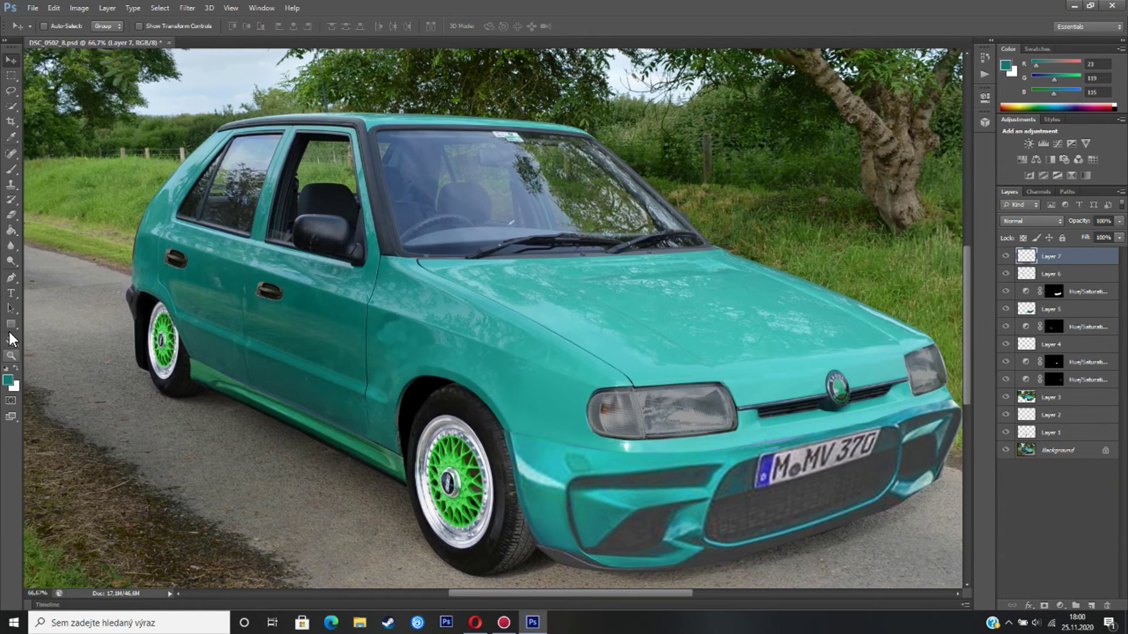
key("z")
left_click(261, 371, "alt")
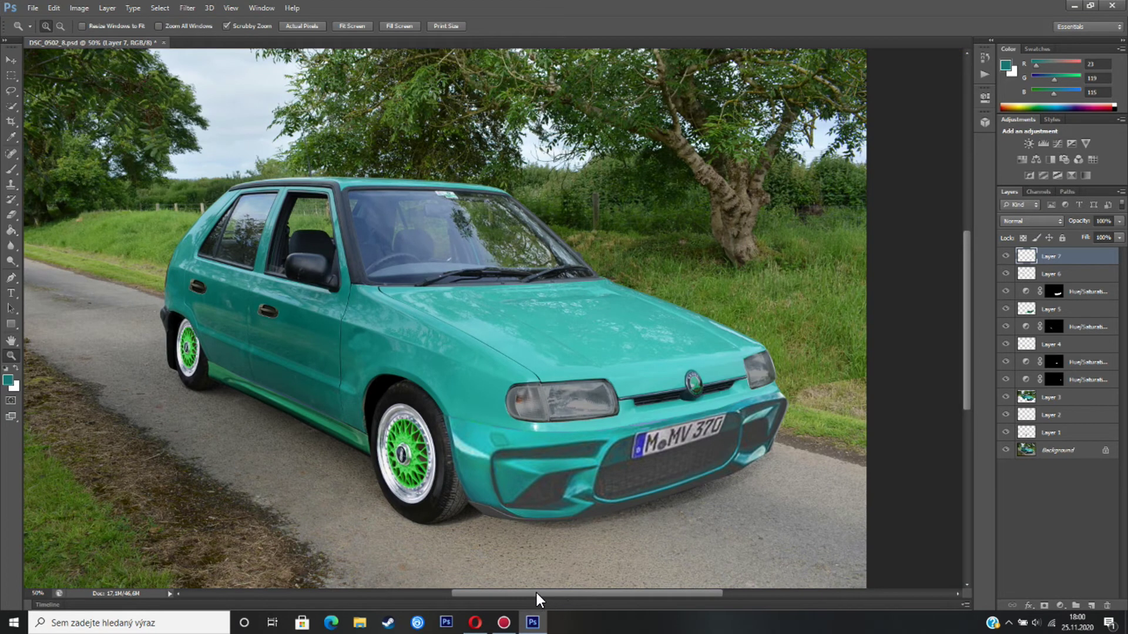
- Look through the green hood image results and related Audi photos, comparing them with the edited car in Photoshop
left_click(474, 622)
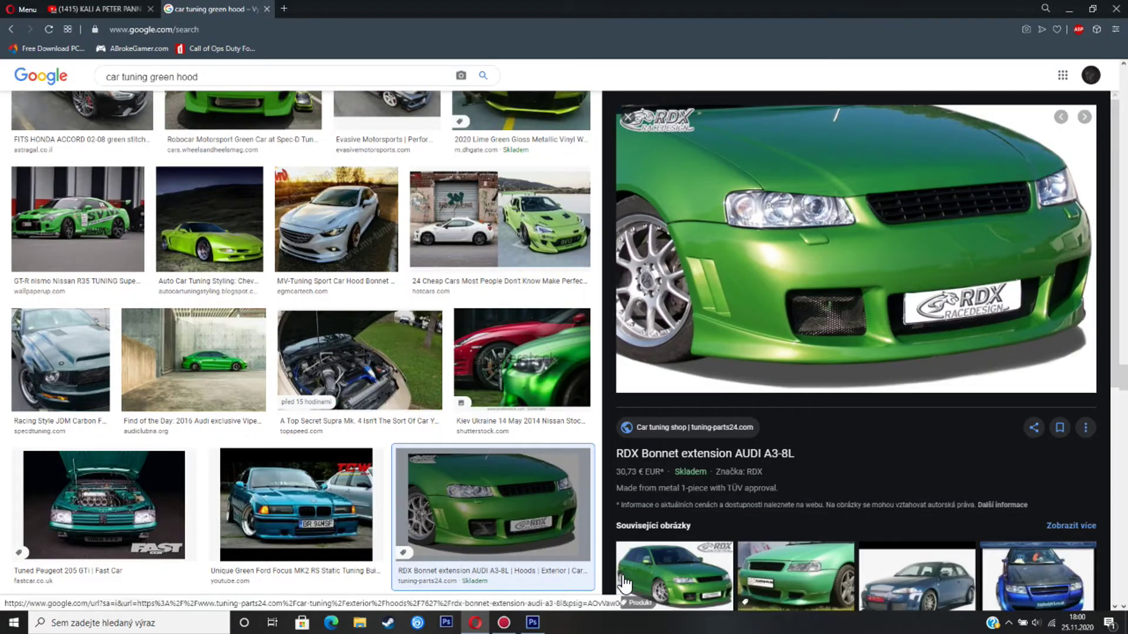
left_click(532, 623)
left_click(474, 623)
scroll(356, 415, "down", 3)
scroll(356, 416, "down", 3)
scroll(876, 451, "down", 6)
scroll(441, 503, "up", 20)
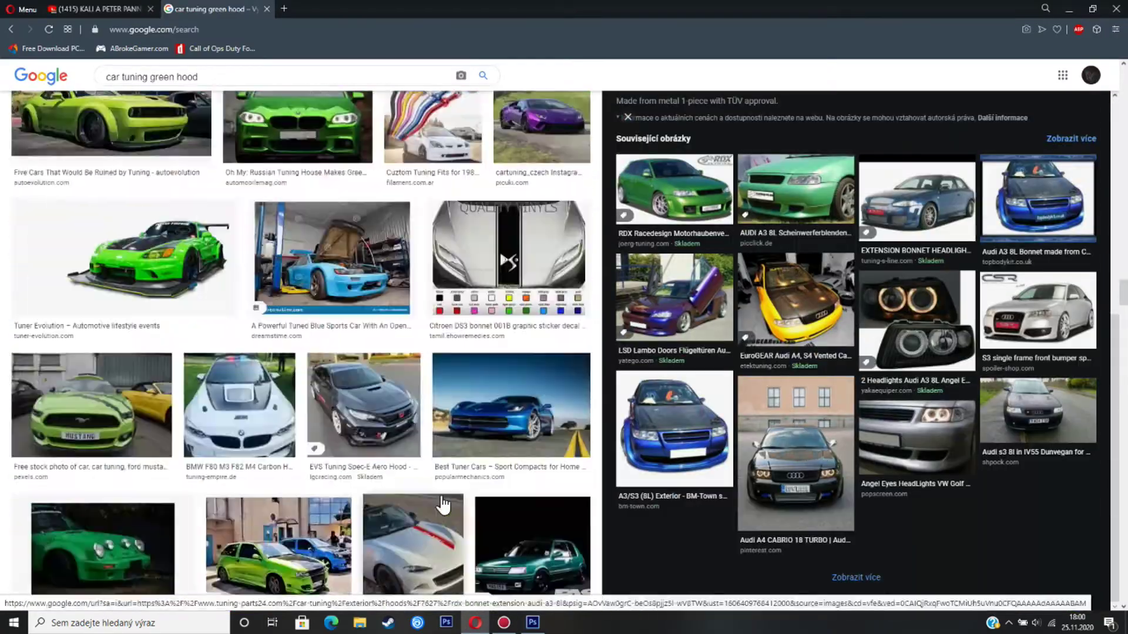
scroll(869, 391, "up", 4)
left_click(528, 623)
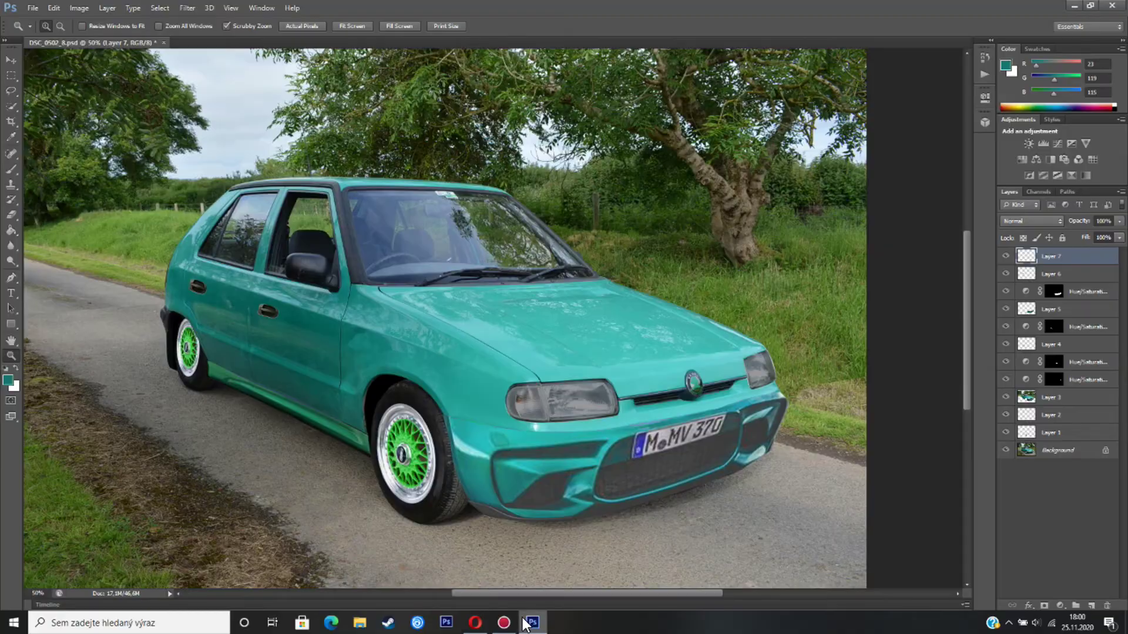
scroll(539, 591, "left", 3)
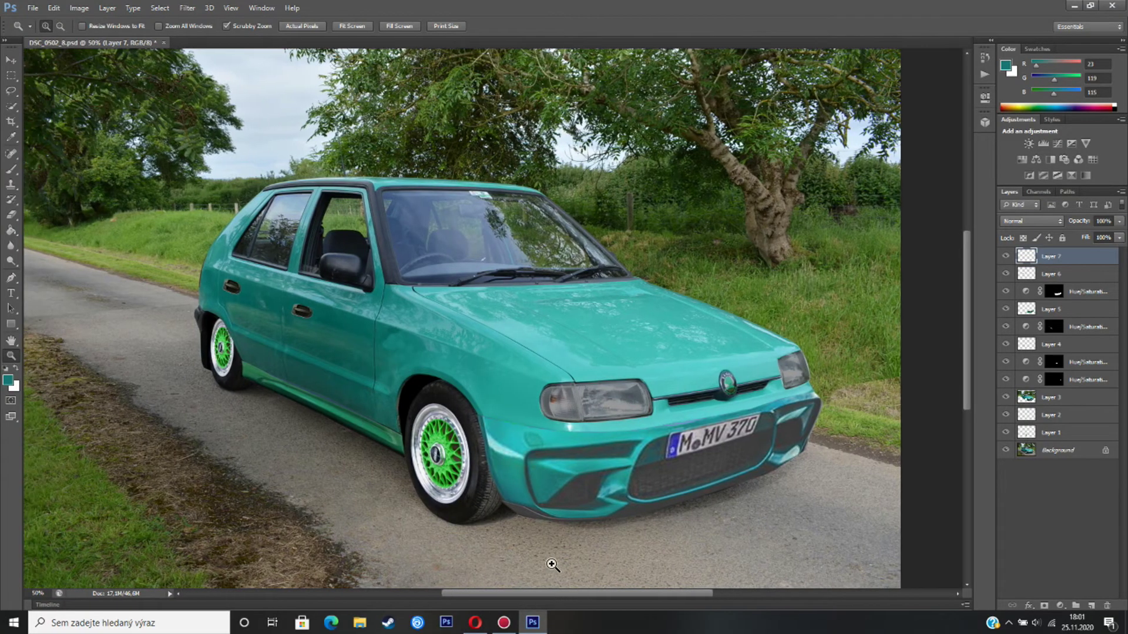
left_click(475, 623)
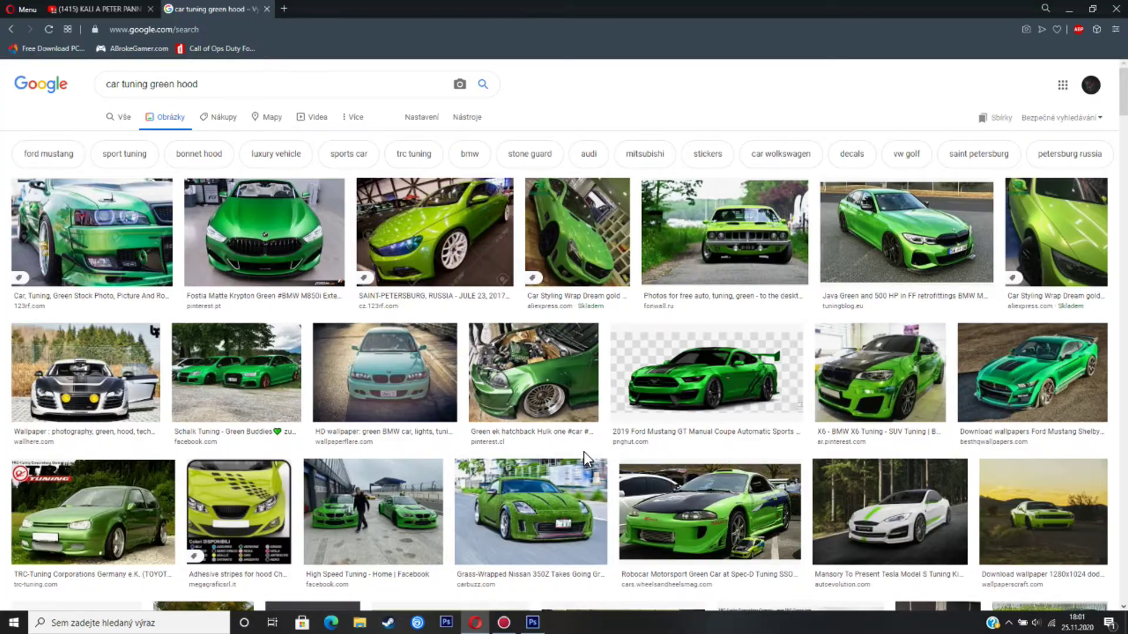
left_click(533, 624)
- Switch to the browser, search Google Images for "car tuning spoiler" and look over the results
left_click(480, 624)
type("spoiler")
key("Return")
scroll(259, 192, "down", 3)
scroll(259, 191, "up", 3)
- Search Google Images for "škoda felicia spoiler", look over the results and return to the "car tuning spoiler" results
left_click_drag(188, 85, 69, 88)
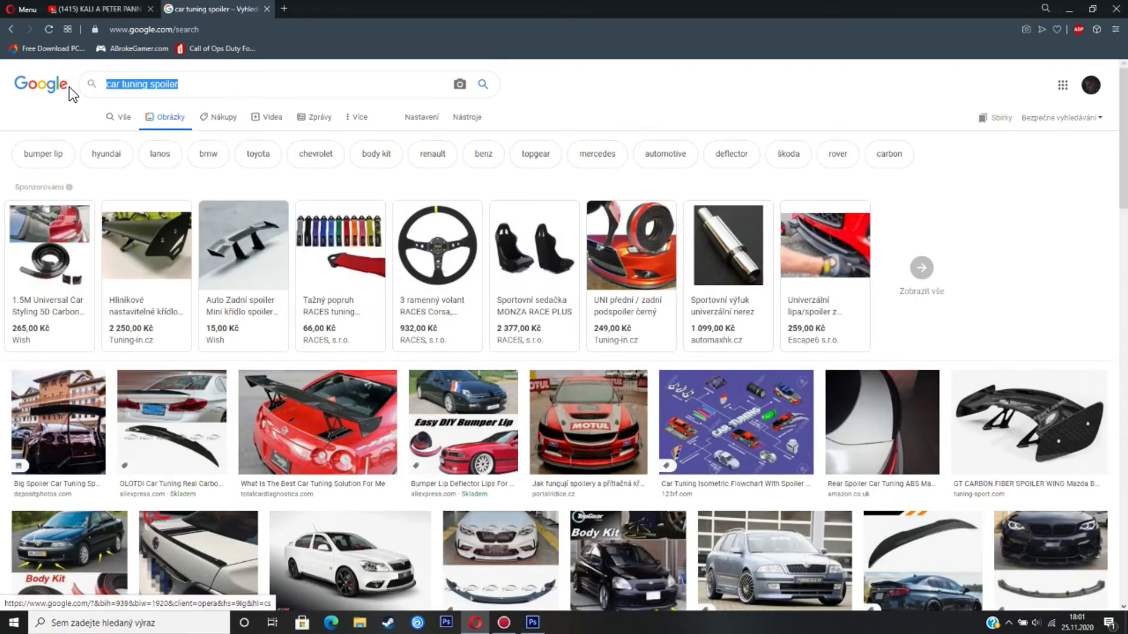
type("škoda felicia spoiler")
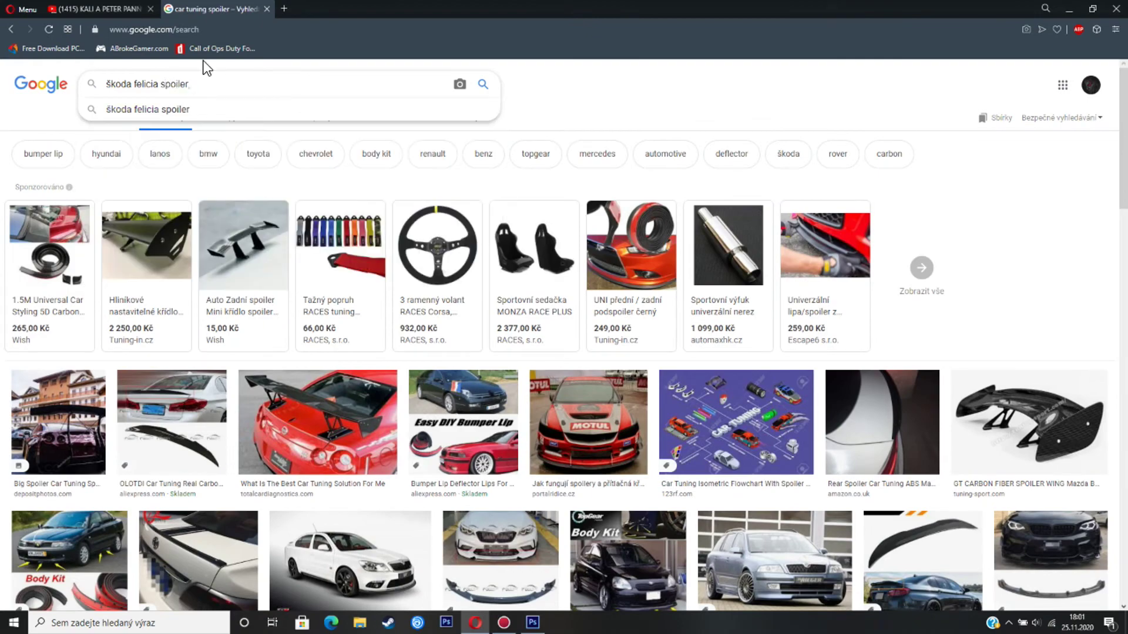
left_click(484, 84)
scroll(639, 502, "down", 3)
scroll(640, 509, "down", 8)
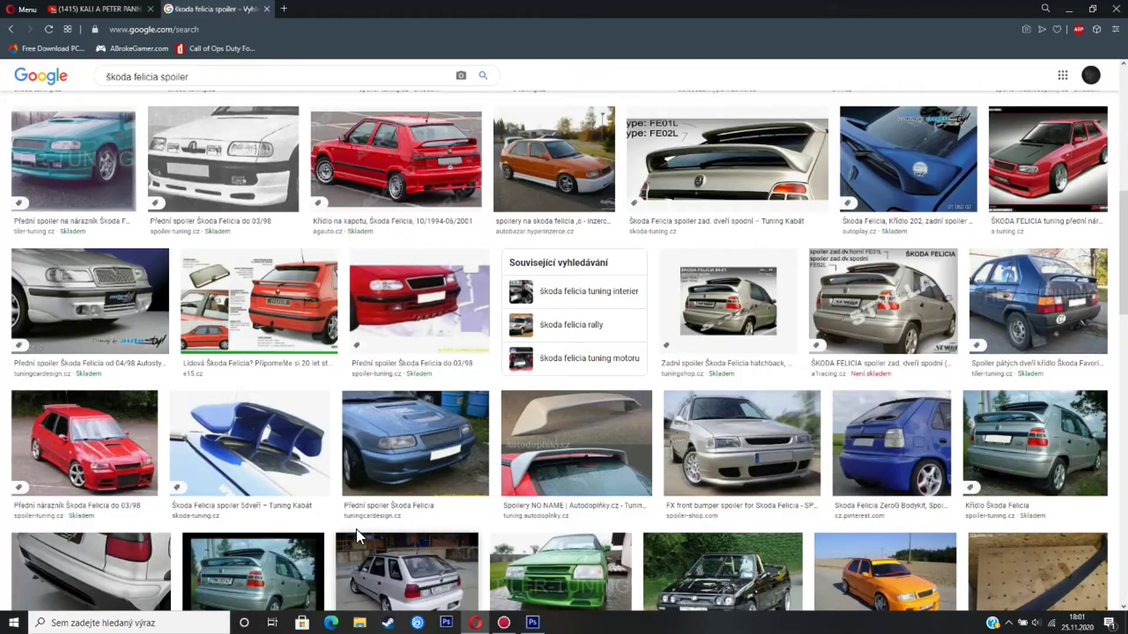
scroll(357, 530, "down", 6)
scroll(357, 530, "up", 3)
left_click(76, 299)
key("alt+Left")
key("alt+Left")
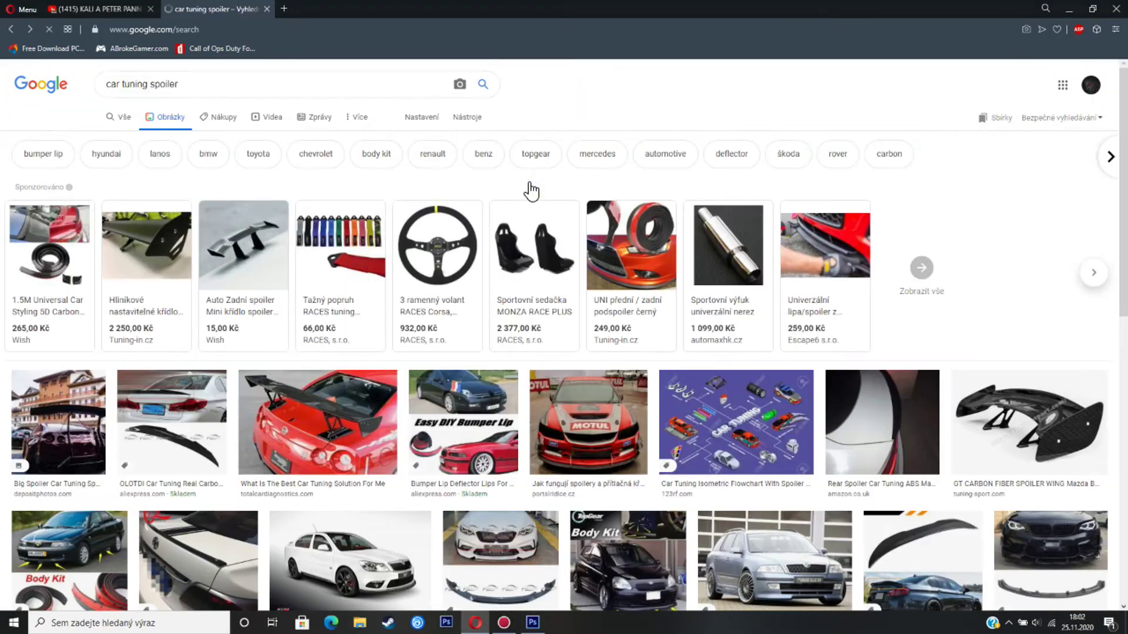
- Find the green coupe with a large rear spoiler among the "car tuning spoiler" results and copy its image
scroll(699, 276, "down", 7)
scroll(699, 282, "down", 7)
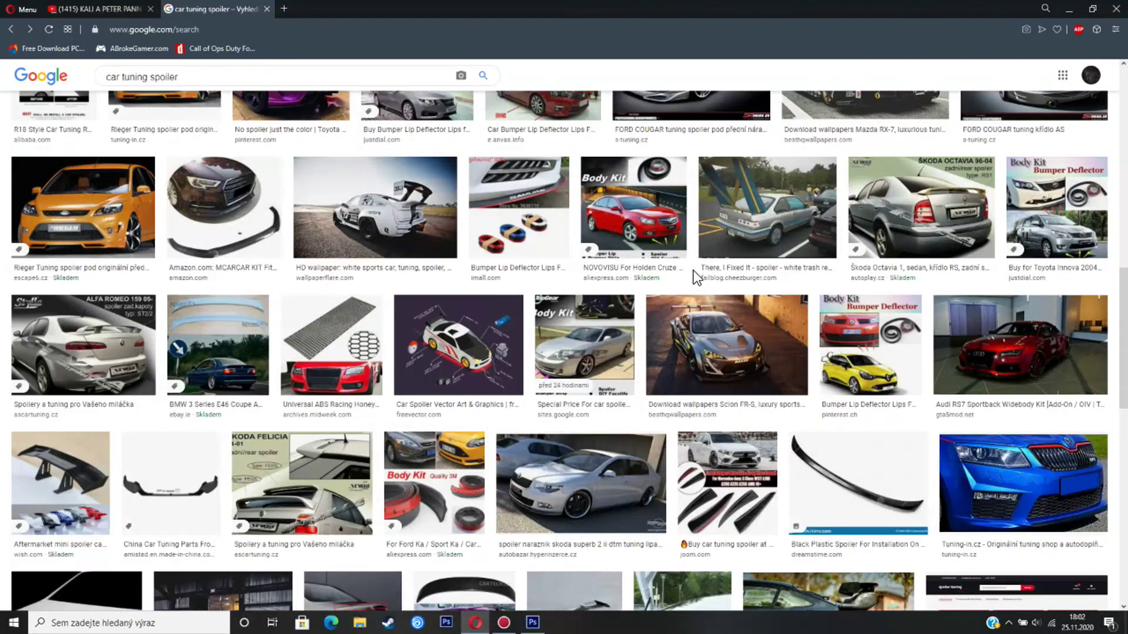
scroll(718, 302, "up", 10)
left_click(179, 479)
right_click(940, 296)
left_click(964, 366)
- Switch to Photoshop, paste the green coupe photo as a new layer and enlarge it over the car's front
key("alt+Tab")
key("ctrl+v")
key("ctrl+t")
mouse_move(592, 396)
left_mouse_down()
mouse_move(639, 444)
mouse_move(832, 538)
left_mouse_up()
key("l")
left_click(513, 235)
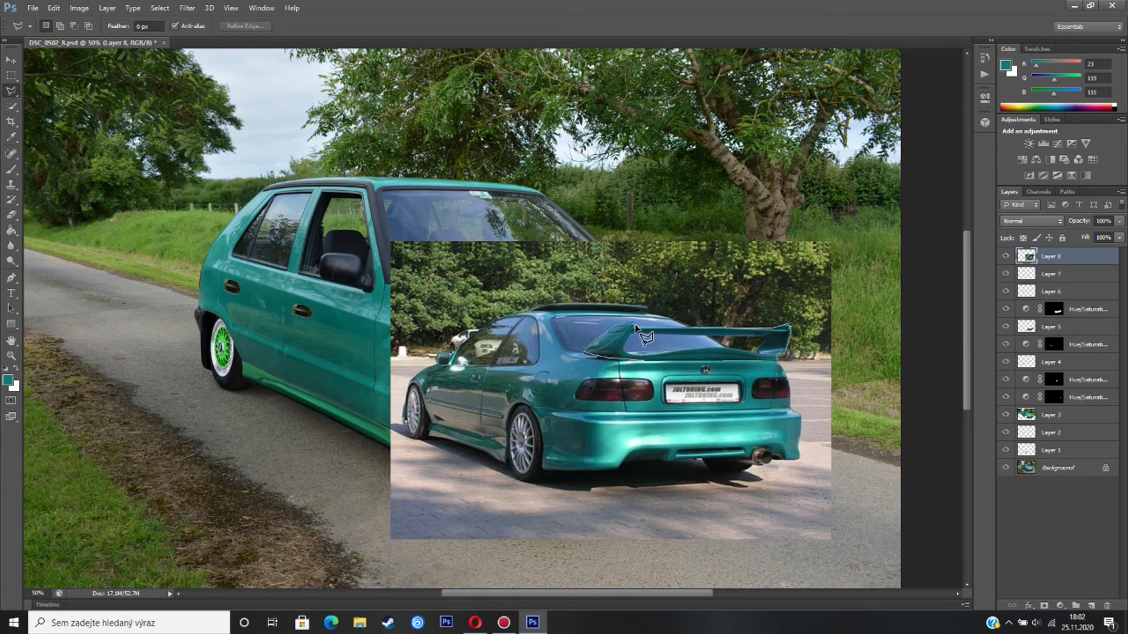
- Delete the layer with the full coupe photo and paste only its cut-out rear spoiler
right_click(1097, 257)
left_click(1006, 216)
left_click(499, 234)
left_click(13, 61)
key("ctrl+v")
- Try to fit the spoiler to the rear of the car by mirroring, scaling and rotating it
left_click_drag(536, 320, 356, 293)
key("ctrl+t")
left_click_drag(214, 293, 641, 292)
left_click_drag(602, 287, 403, 158)
left_click_drag(449, 144, 381, 226)
mouse_move(208, 216)
left_mouse_down()
mouse_move(544, 221)
mouse_move(225, 216)
left_mouse_up()
left_click(10, 60)
key("Return")
key("Return")
- Try the spoiler layer beneath Layer 3 and directly above it, shifting the spoiler over the side windows
left_click_drag(1052, 256, 1048, 420)
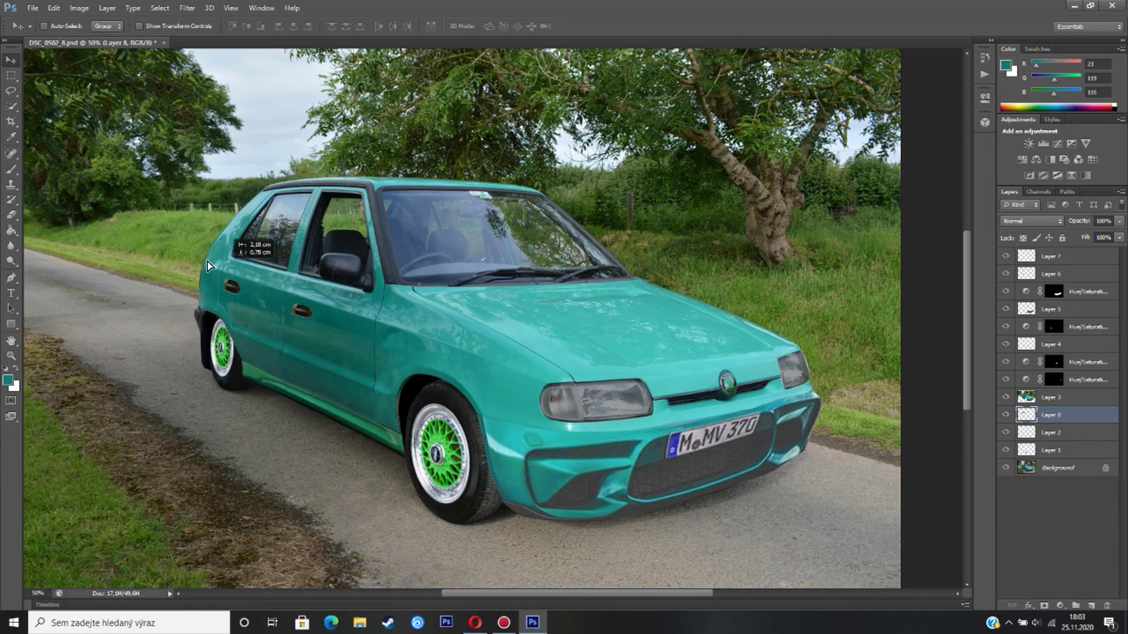
key("ctrl+bracketright")
left_click_drag(238, 399, 283, 222)
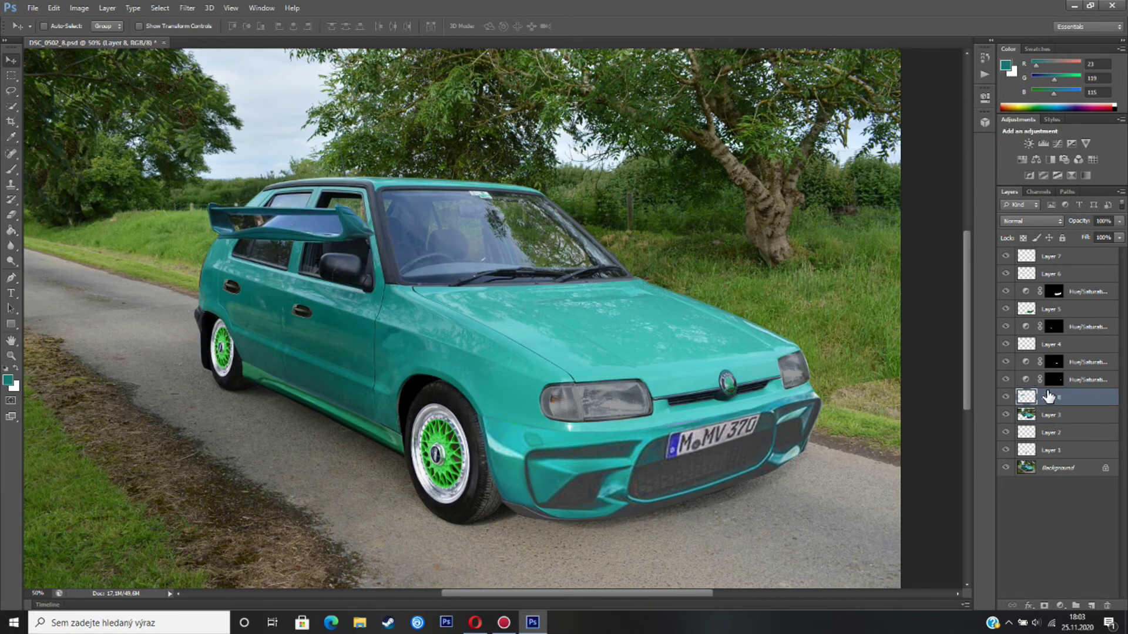
- Delete the layer holding the spoiler
right_click(1048, 397)
left_click(915, 217)
left_click(495, 235)
- Switch to the browser and search Google Images for "monster energy blue logo"
left_click(475, 623)
scroll(457, 460, "down", 15)
scroll(458, 459, "up", 20)
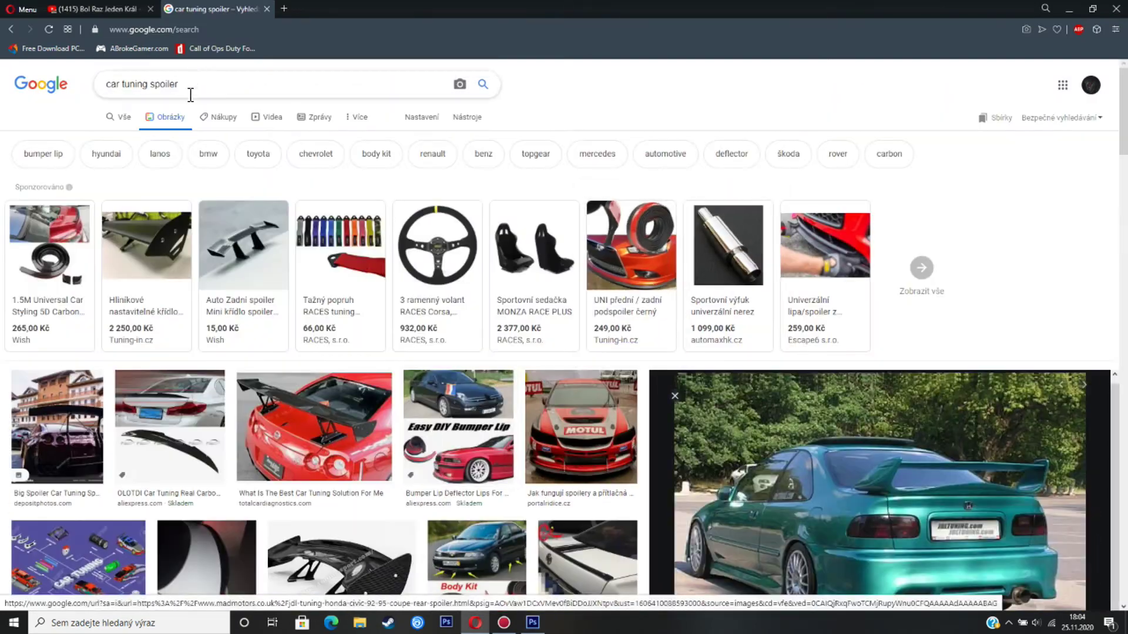
triple_click(194, 78)
type("mon")
left_click(159, 109)
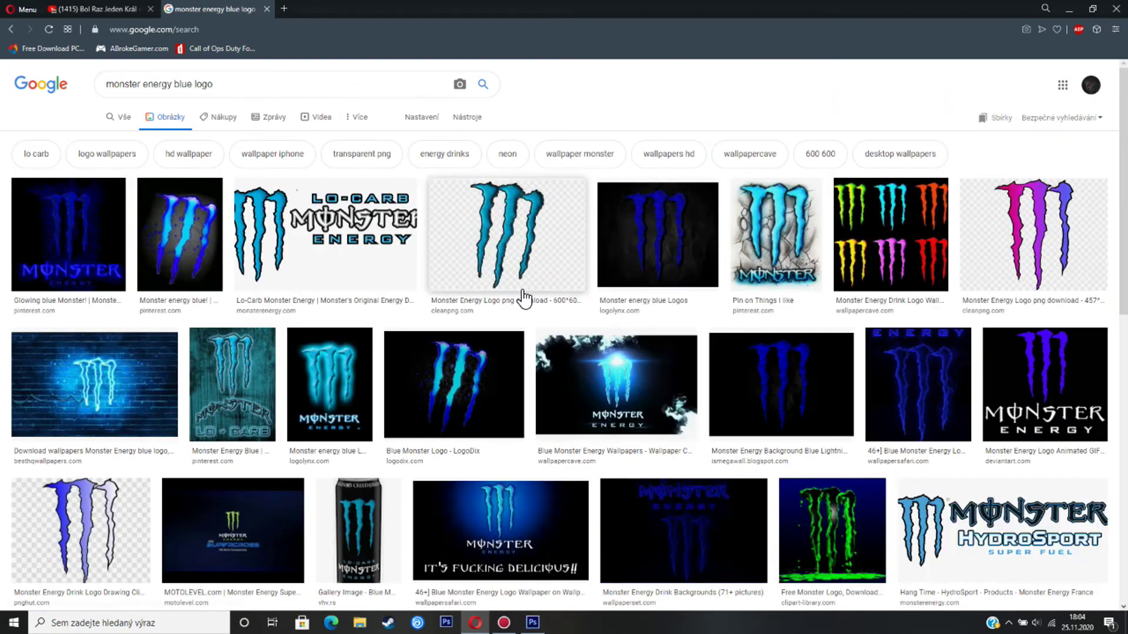
- Look through the Monster Energy logo results and copy the "Absolutely Zero" logo image
scroll(739, 317, "down", 7)
scroll(400, 312, "down", 3)
scroll(717, 383, "up", 2)
left_click(142, 275)
scroll(1057, 406, "down", 3)
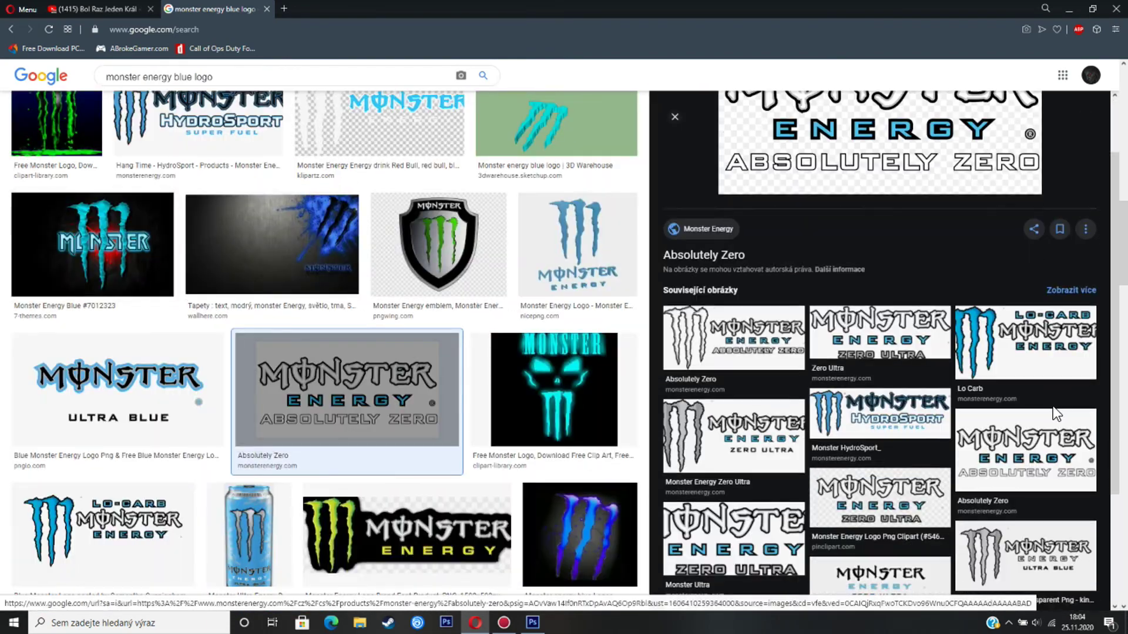
scroll(921, 442, "up", 4)
left_click(673, 120)
left_click(93, 430)
right_click(860, 203)
left_click(899, 358)
- Paste the Monster Energy logo into Photoshop, select its background with Color Range and cut it away
left_click(532, 623)
key("ctrl+v")
left_click(57, 8)
mouse_move(160, 8)
left_click(179, 115)
left_click(542, 155)
left_click(524, 291)
left_click(656, 160)
left_click(58, 8)
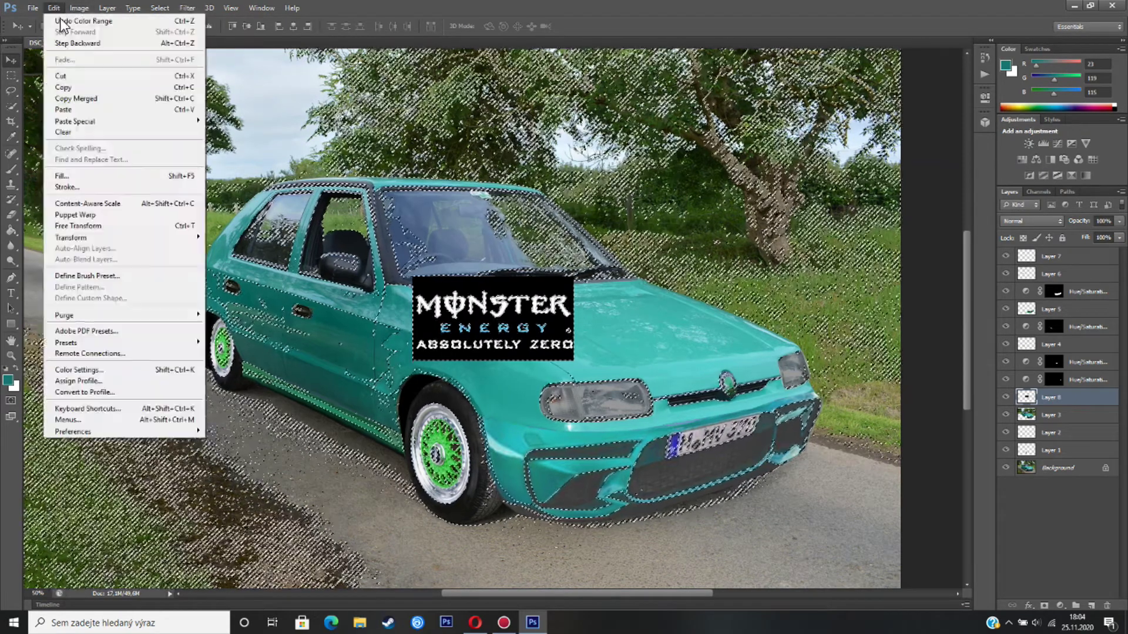
left_click(70, 78)
- Move the Monster Energy logo's layer to the top of the stack and resize the logo near the front wheel
left_click_drag(475, 325, 443, 379)
left_click_drag(1055, 353, 1056, 252)
left_click_drag(482, 371, 419, 390)
key("ctrl+t")
key("z")
left_click(505, 234)
- Try to fit the Monster Energy logo on the front fender above the wheel, rotating and scaling it along the bodywork
left_click_drag(294, 433, 562, 529)
left_click_drag(523, 593, 558, 593)
left_click_drag(385, 323, 298, 258)
key("v")
left_click_drag(414, 304, 577, 272)
key("ctrl+t")
left_click_drag(638, 234, 651, 278)
left_click_drag(582, 307, 578, 310)
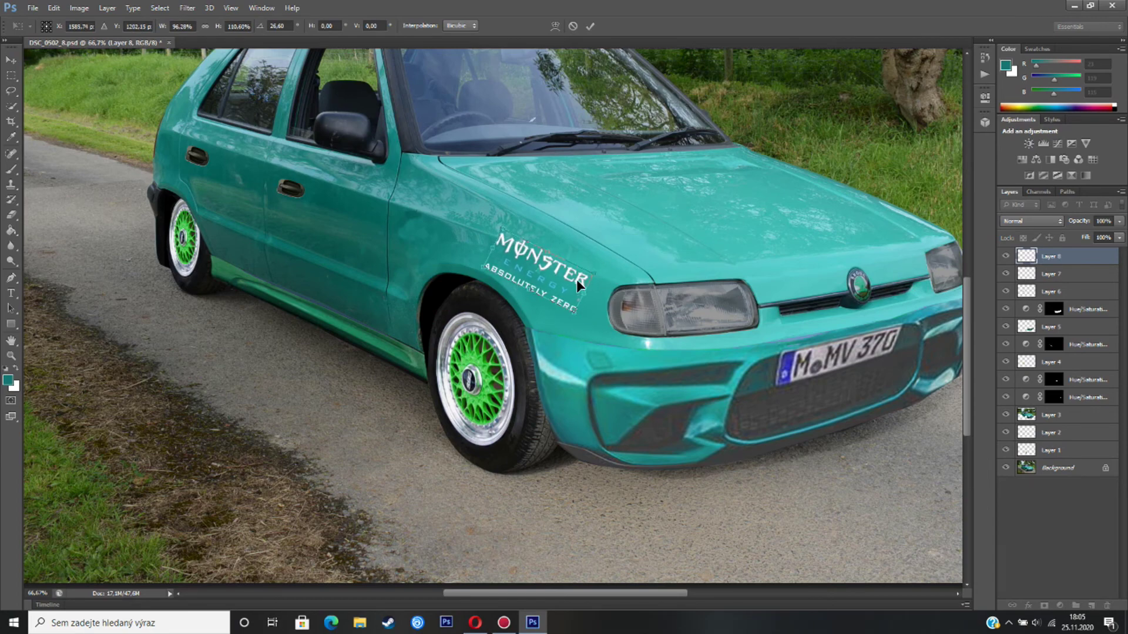
left_click(12, 62)
left_click(484, 237)
key("ctrl+t")
left_click_drag(608, 217, 615, 222)
key("Return")
- Delete the layer holding the Monster Energy Absolutely Zero logo
right_click(1062, 258)
left_click(940, 215)
left_click(499, 234)
- Switch to the browser, copy the blue Monster claw logo from the image results and paste it into Photoshop
left_click(475, 622)
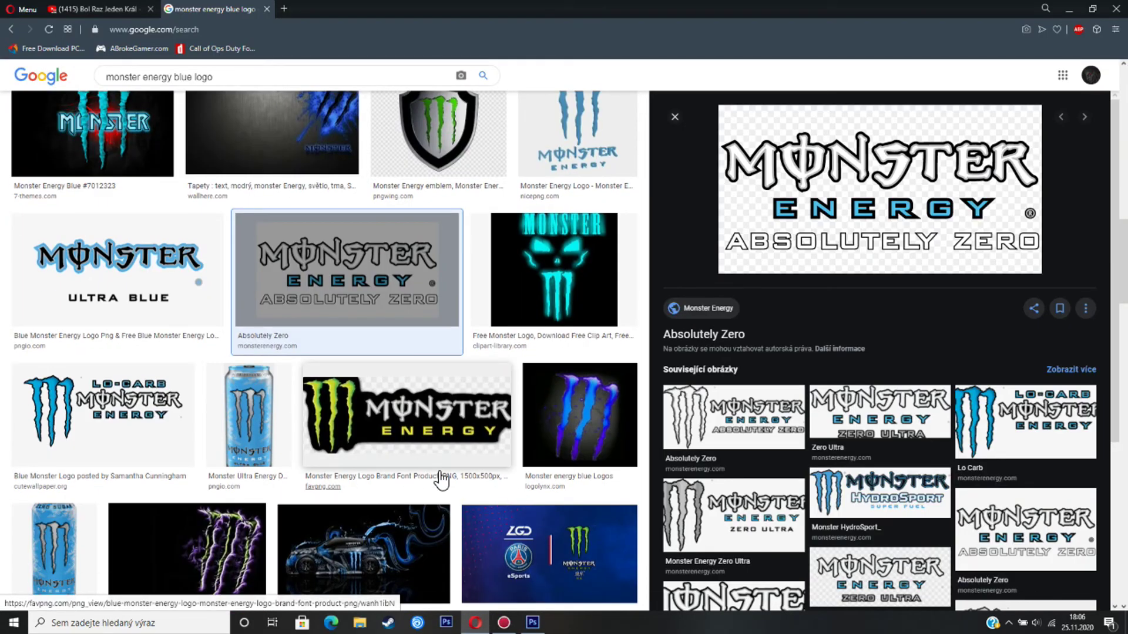
scroll(440, 479, "up", 15)
left_click(541, 256)
left_click(912, 432)
left_click(532, 622)
key("ctrl+v")
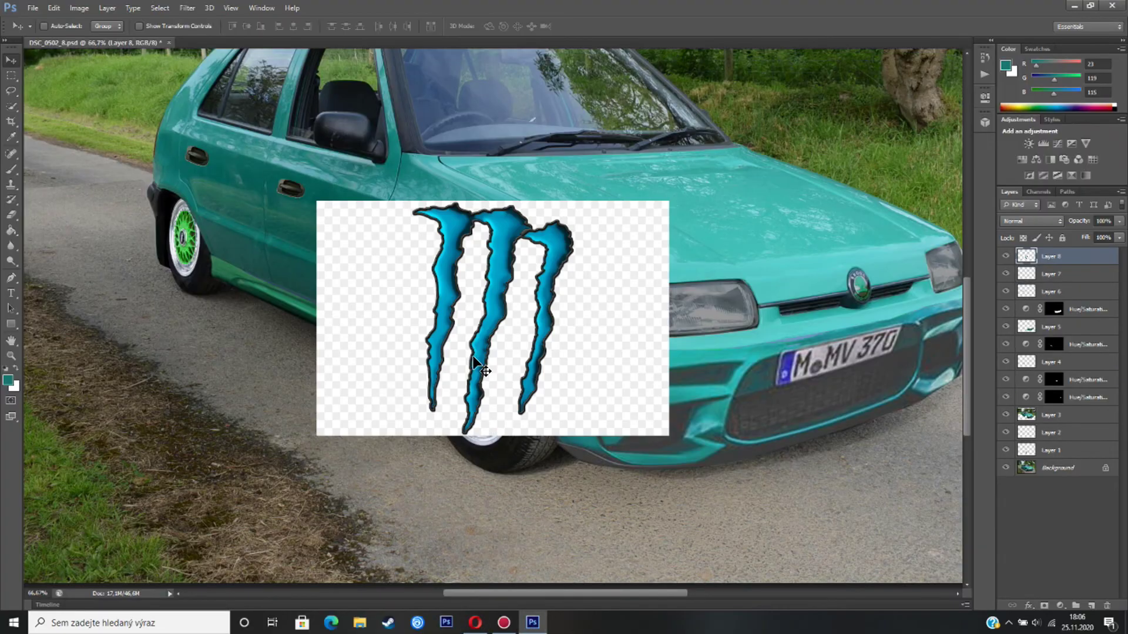
- Select the claw logo's background with Color Range and cut it away
left_click(160, 8)
left_click(182, 114)
left_click(552, 155)
left_click(528, 269)
left_click(645, 162)
left_click(54, 8)
left_click(64, 75)
- Try the claw logo on the front fender, shrinking and rotating it and moving it towards the front door
left_click_drag(526, 247, 549, 247)
key("ctrl+t")
left_click_drag(597, 203, 500, 347)
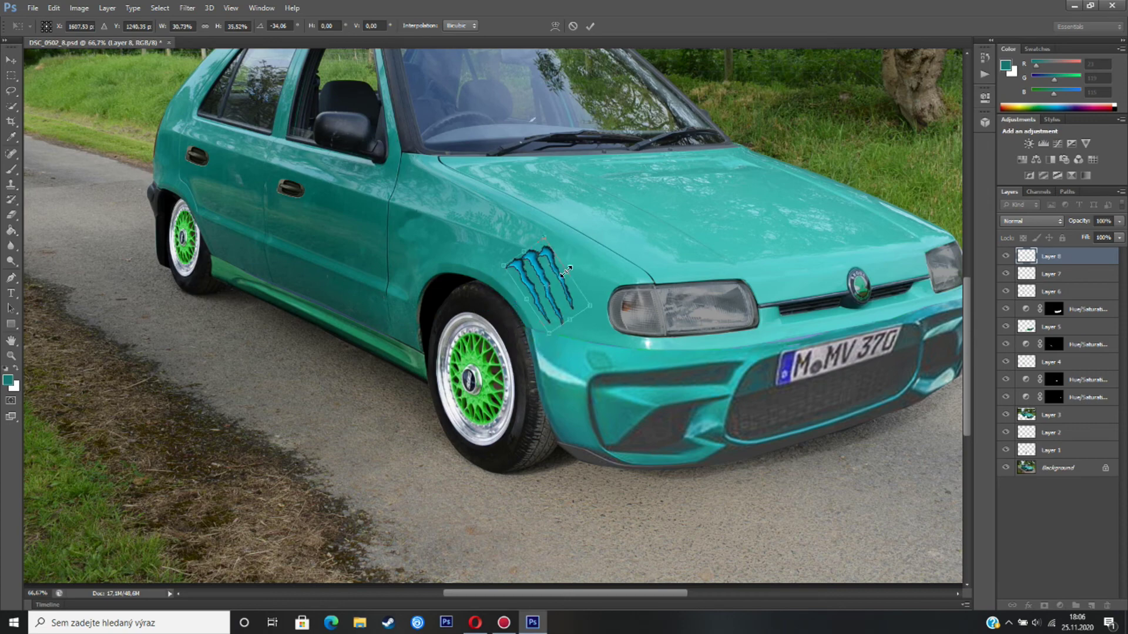
key("Return")
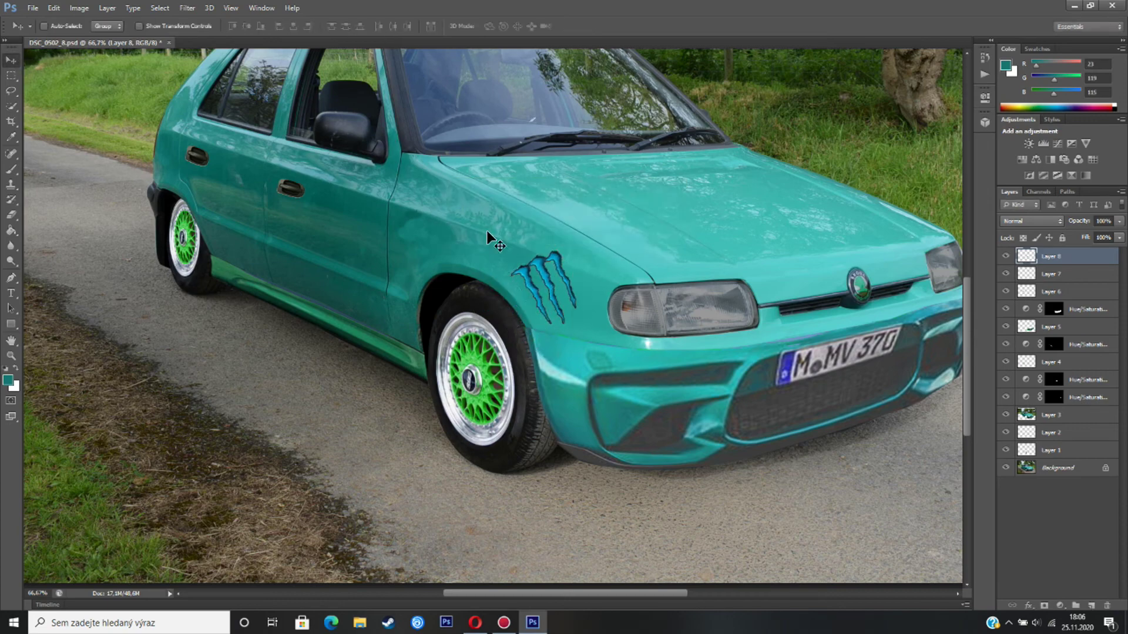
left_click_drag(567, 266, 574, 257)
left_click(10, 60)
left_click(504, 234)
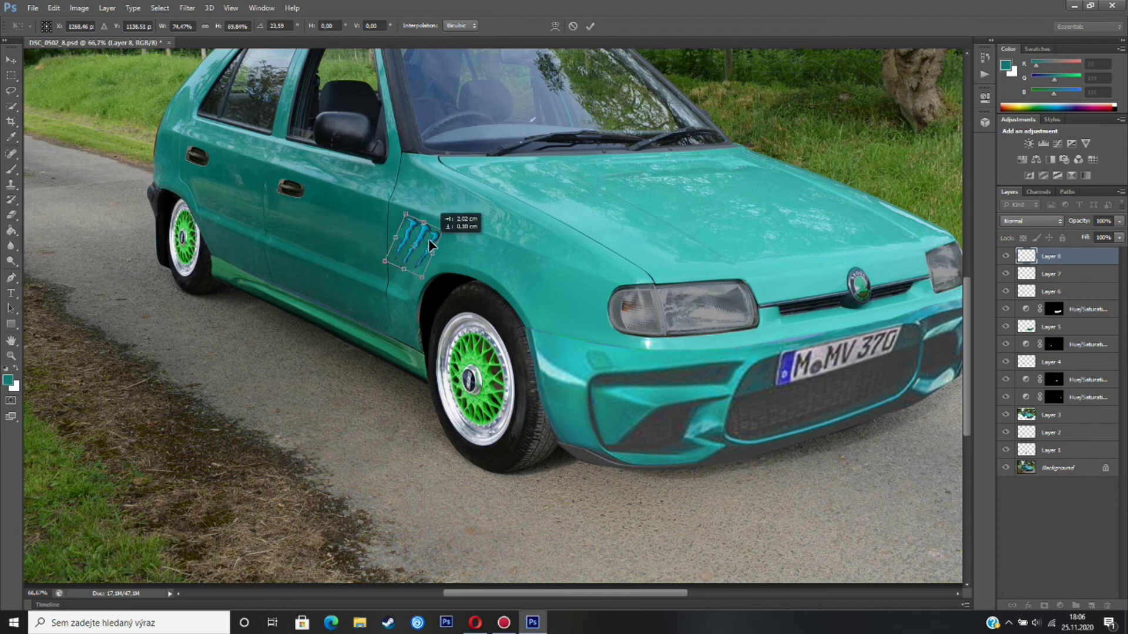
key("v")
left_click(487, 238)
- Delete the layer holding the blue claw logo
key("Delete")
left_click(505, 237)
scroll(597, 598, "up", 2)
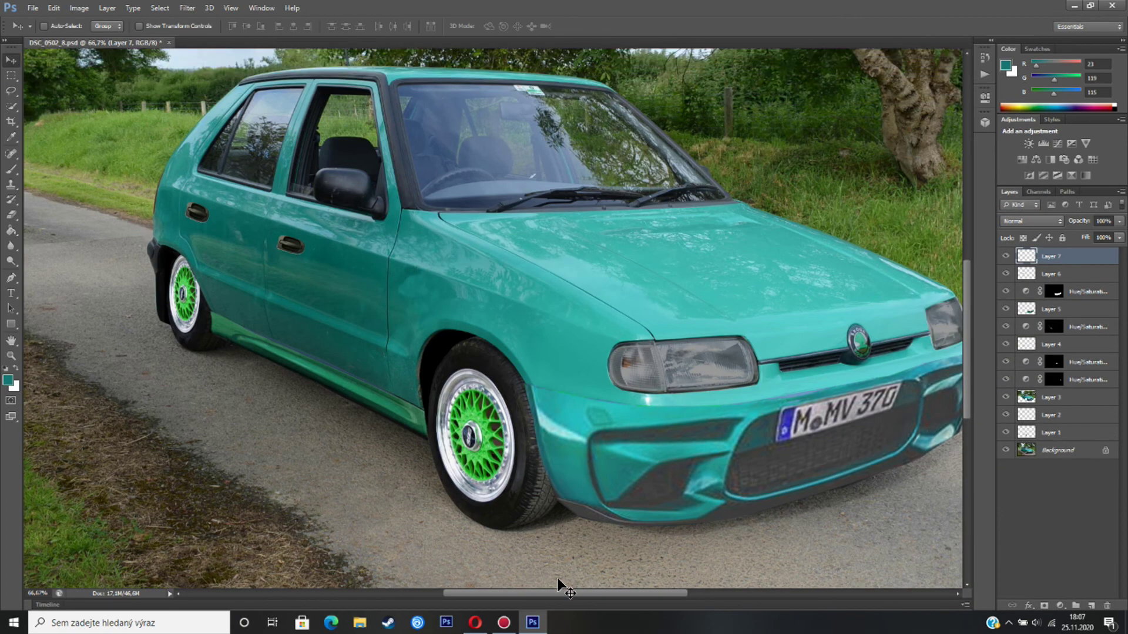
left_click(401, 406, "alt")
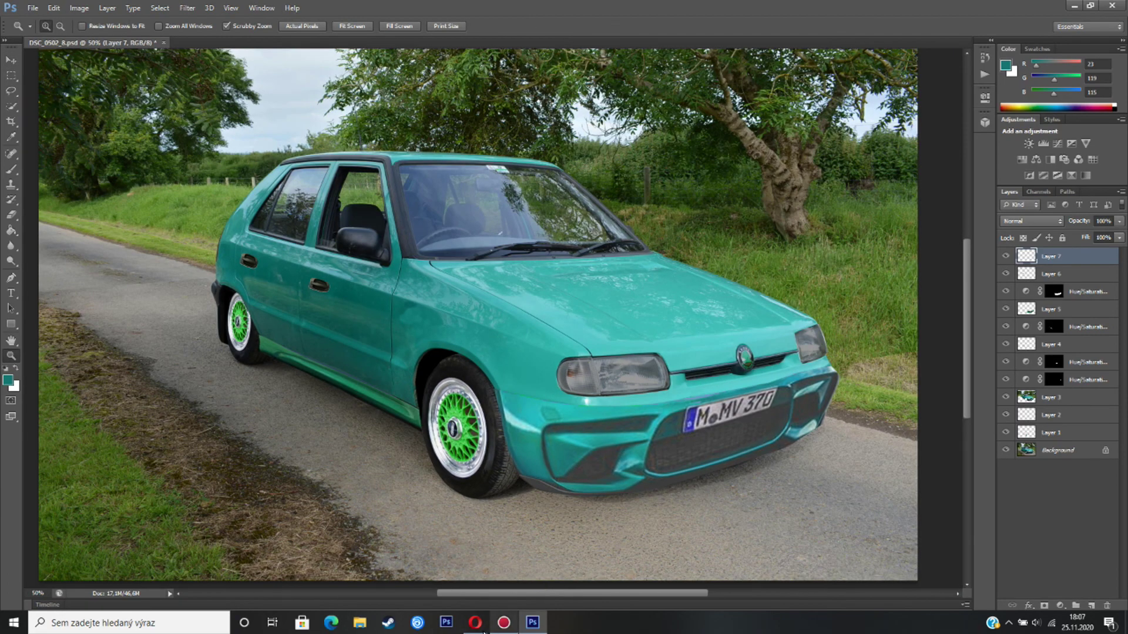
- Switch to the browser, search Google Images for "forest with road wallpaper" and open a forest road picture
left_click(477, 624)
type("fo")
left_click(82, 107)
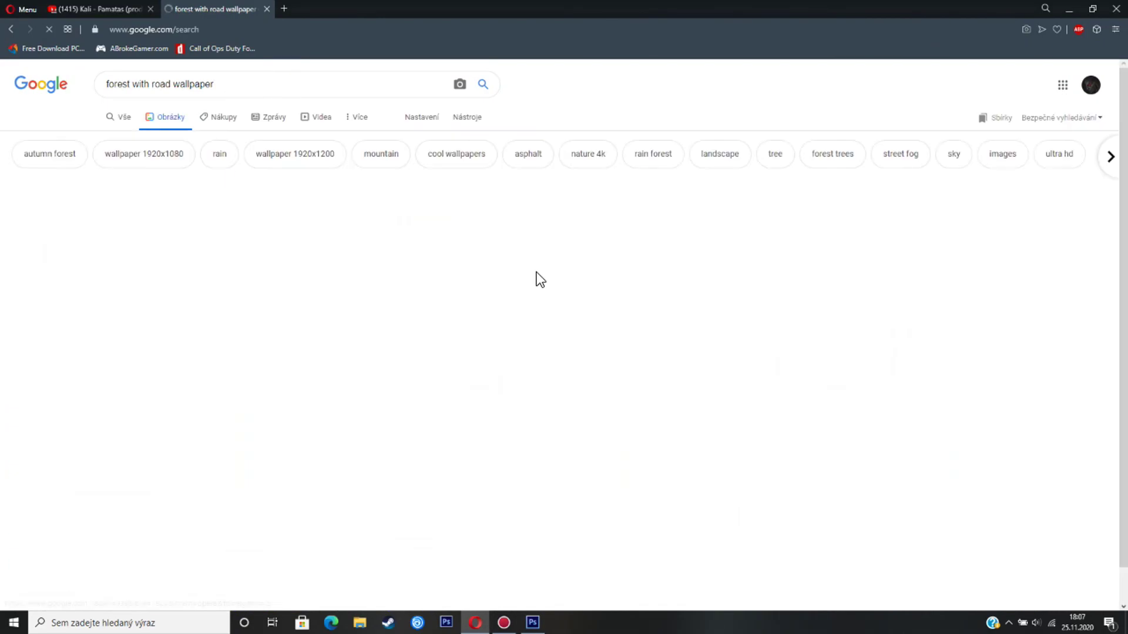
left_click(694, 235)
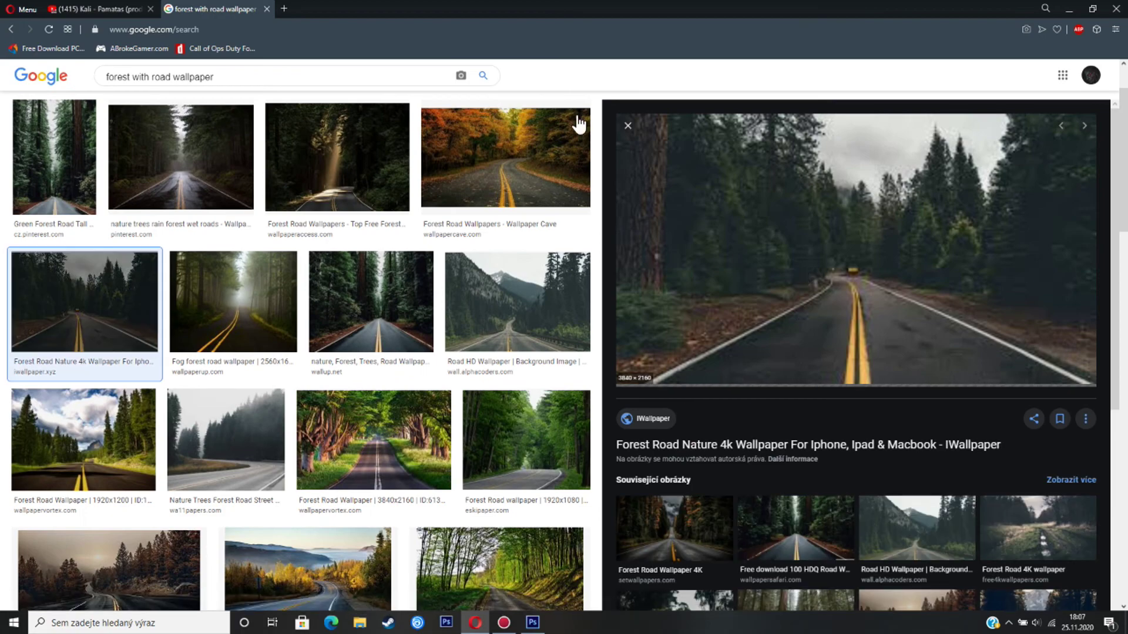
left_click(96, 9)
key("ctrl+Tab")
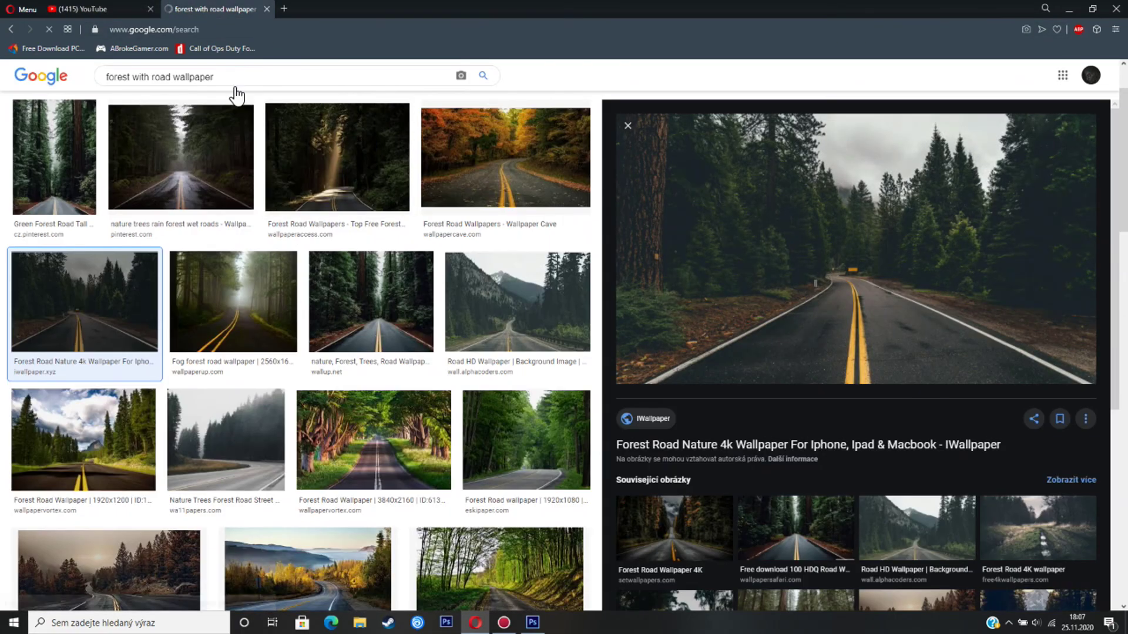